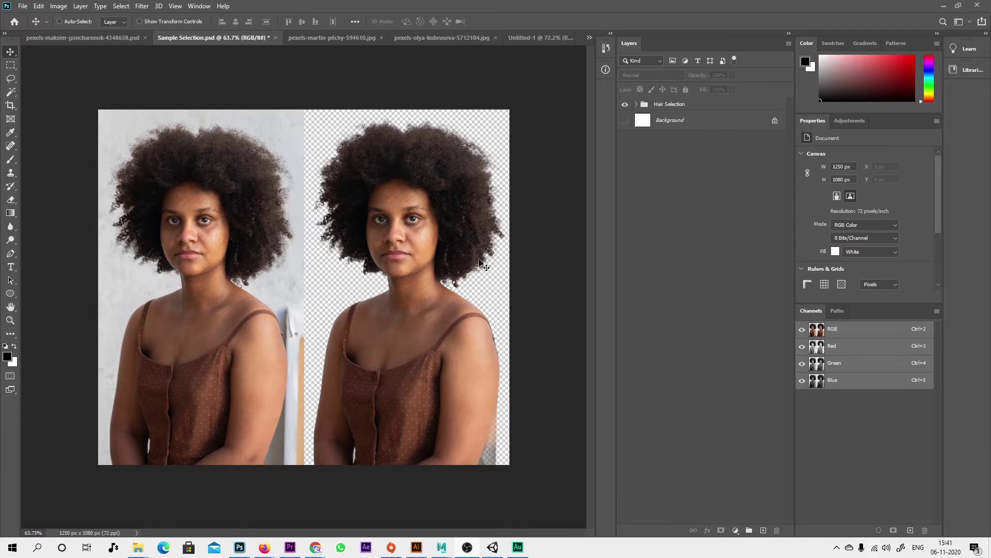
key(z)
click(480, 262)
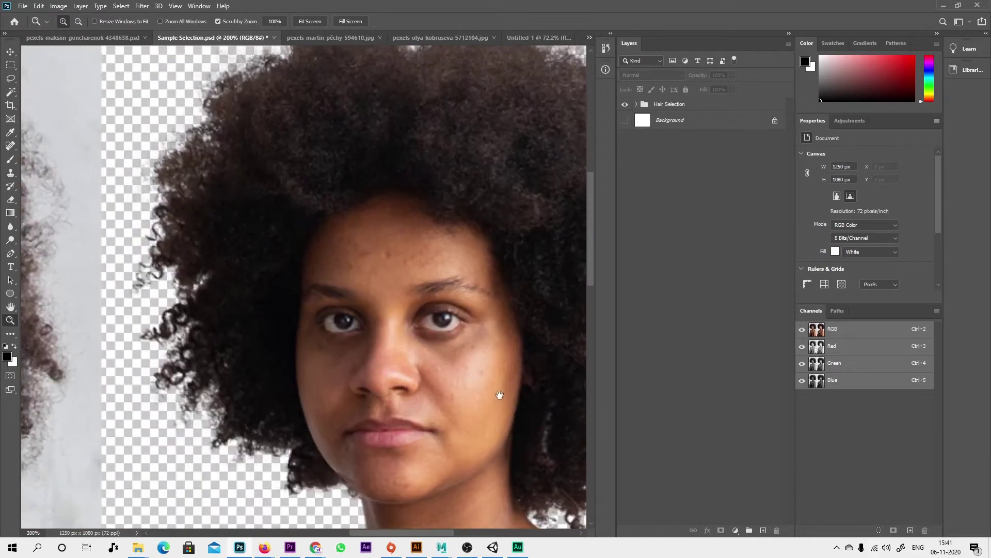
drag(498, 394, 316, 338)
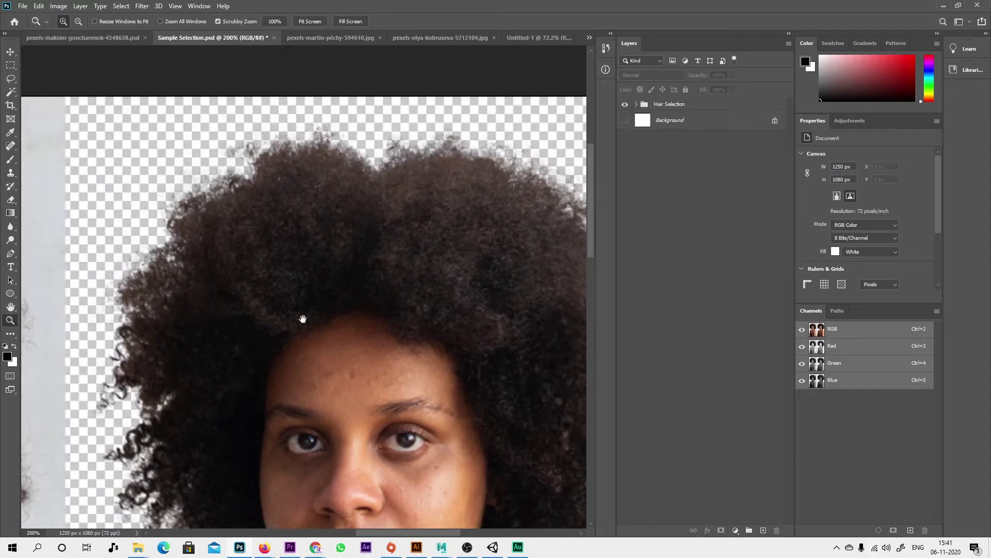
alt+click(459, 317)
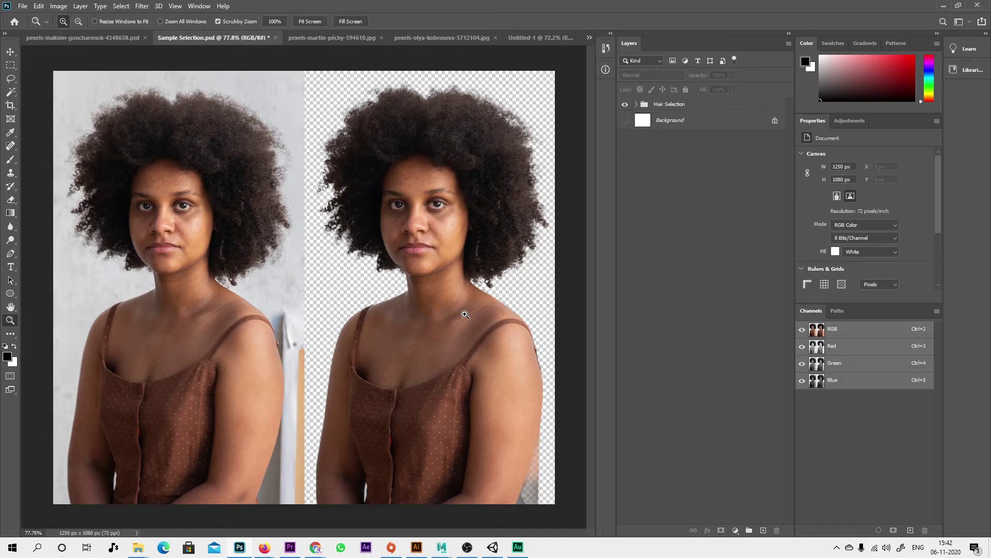
Step: Switch off the Move tool and open the selection tool group to pick the Magic Wand
key(v)
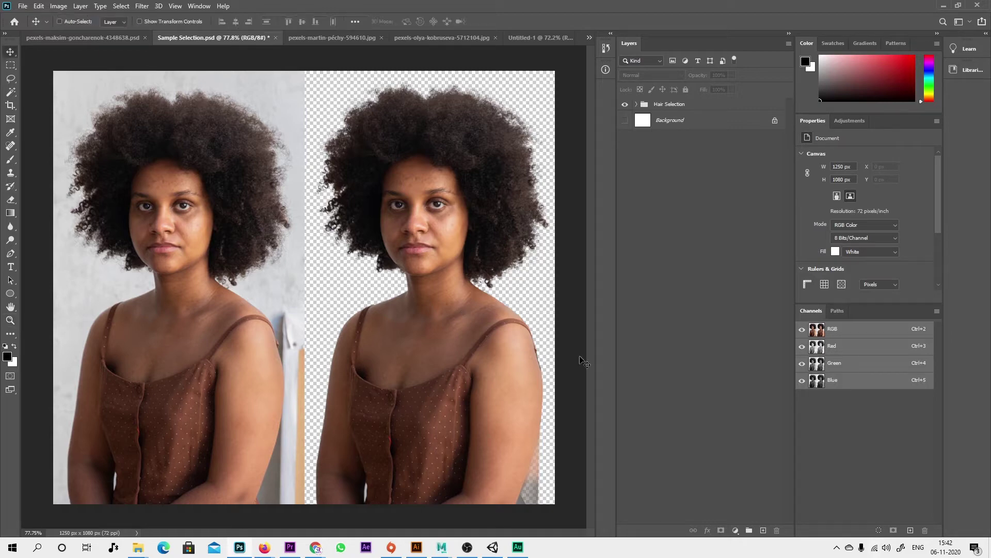
click(7, 95)
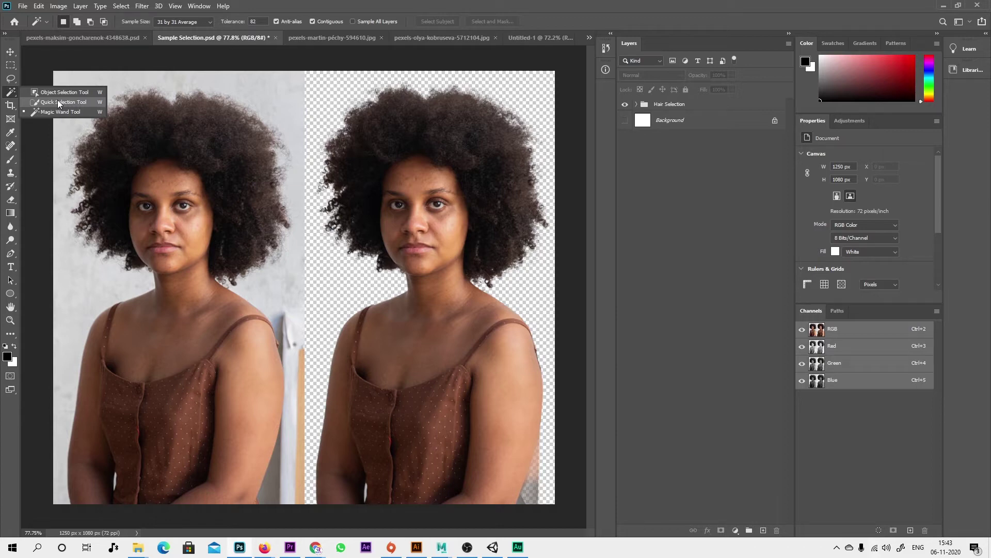
Step: Set the Magic Wand Sample Size to Point Sample and Tolerance to 20
click(55, 114)
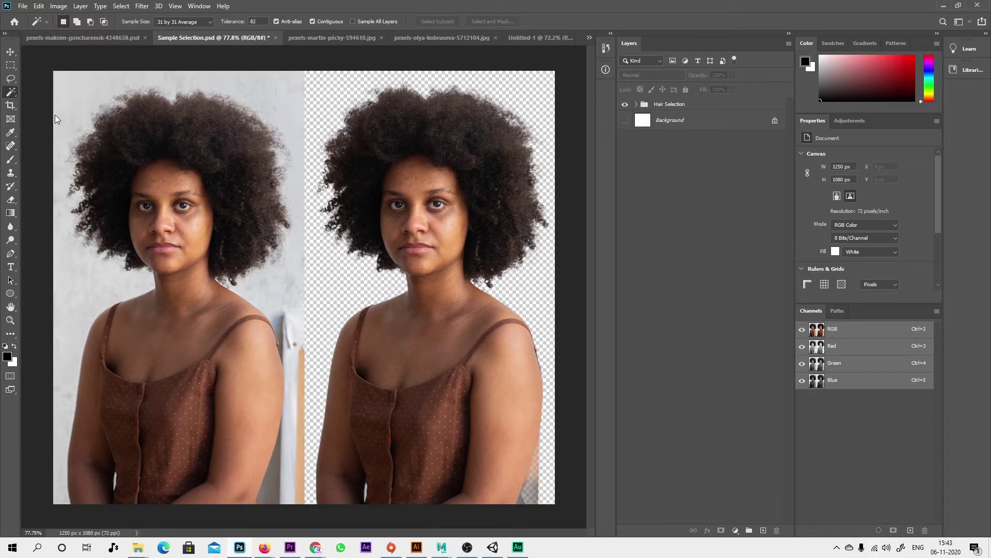
right_click(15, 93)
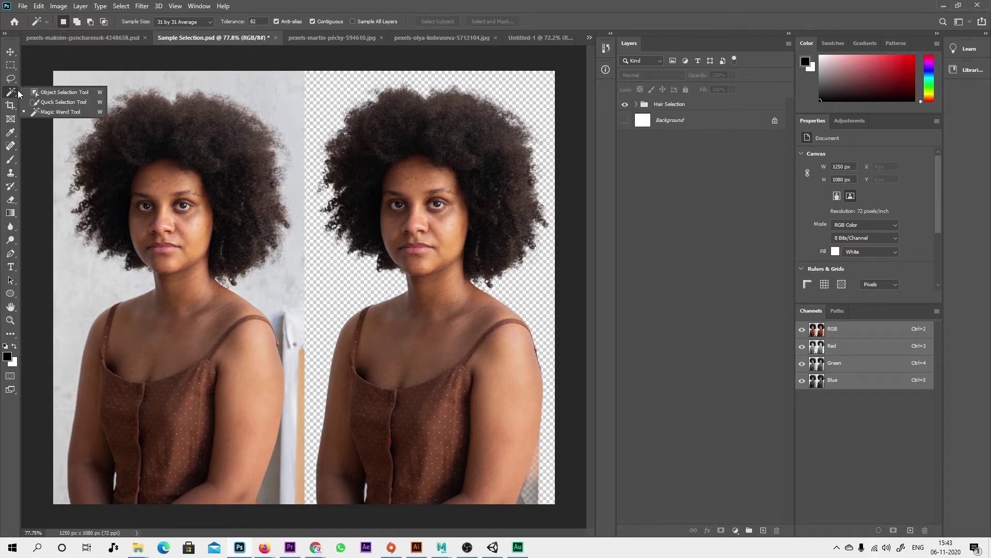
click(64, 111)
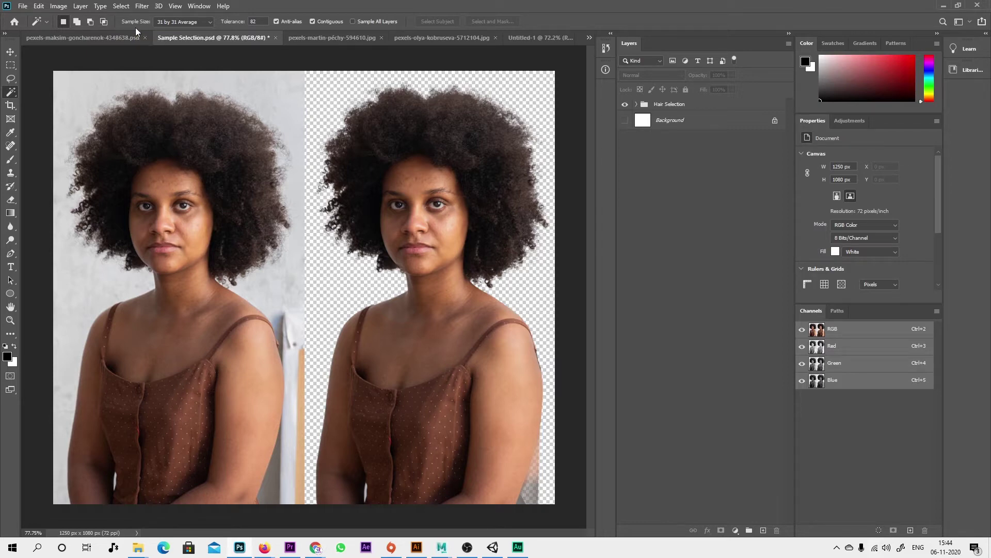
click(184, 22)
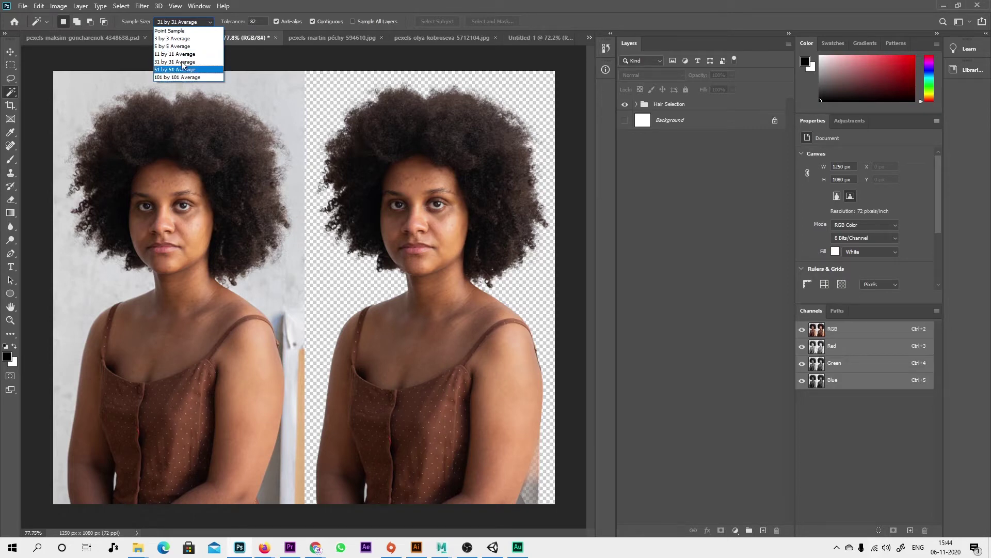
click(180, 31)
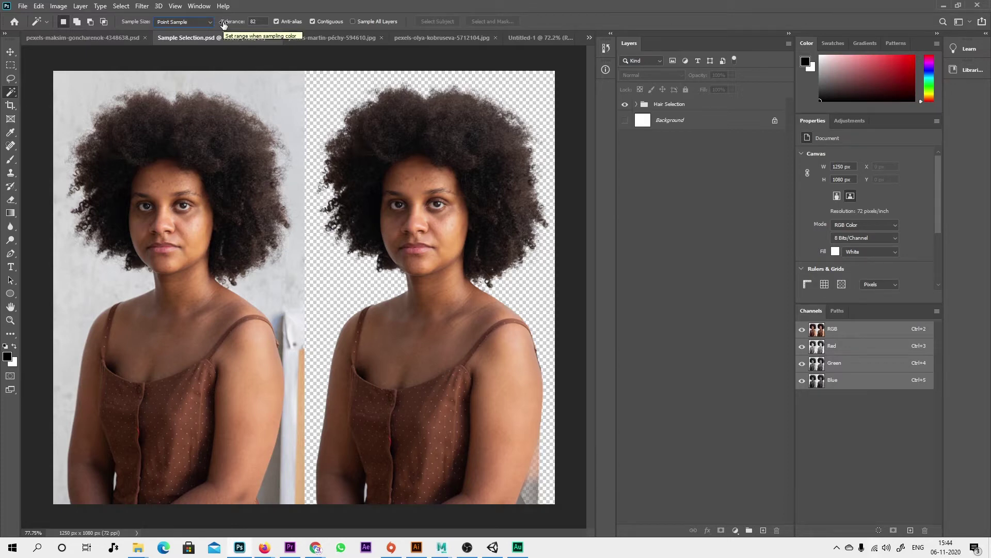
drag(223, 24, 365, 36)
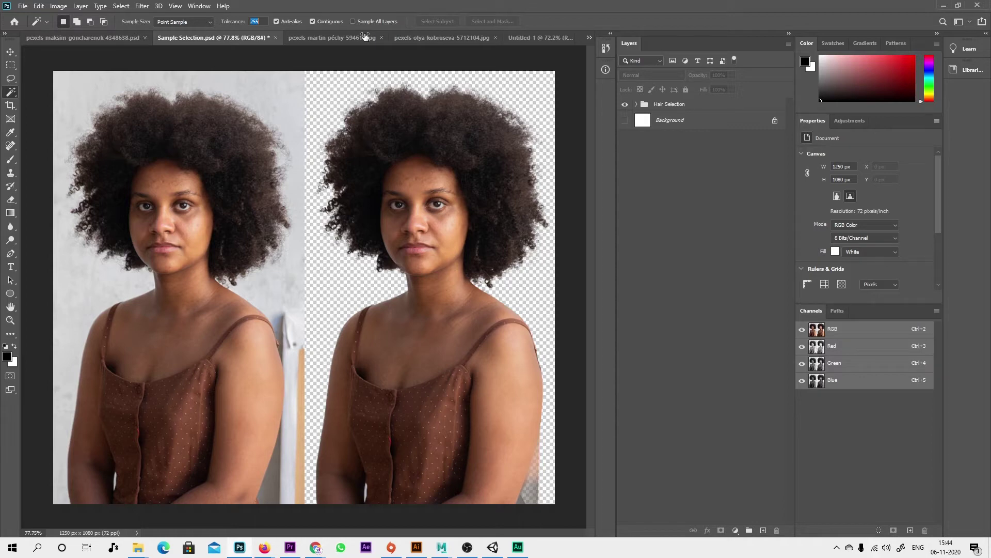
drag(365, 36, 243, 45)
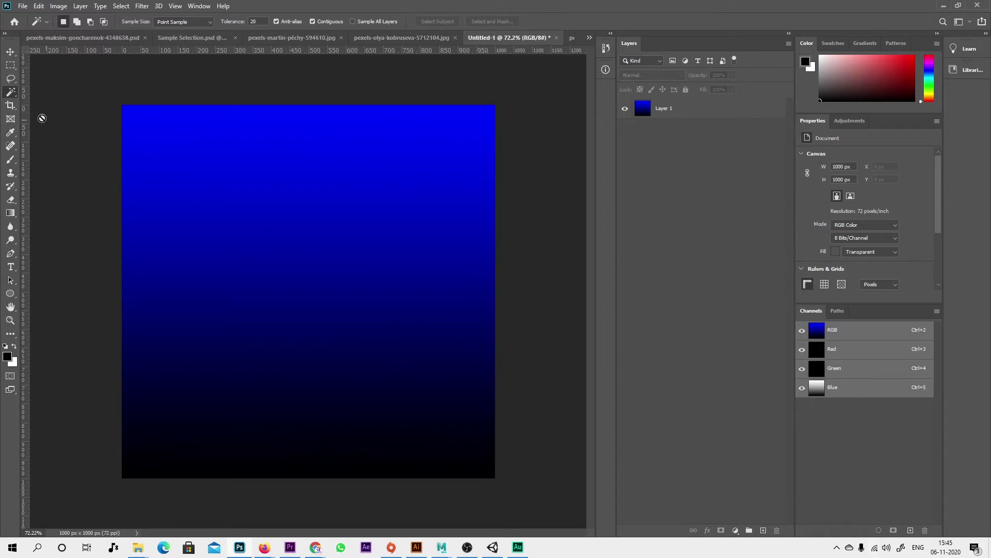
Step: Make Layer 1 active, zoom into the top-left, and wand-select the gradient's top blue band
right_click(10, 93)
click(39, 112)
click(678, 108)
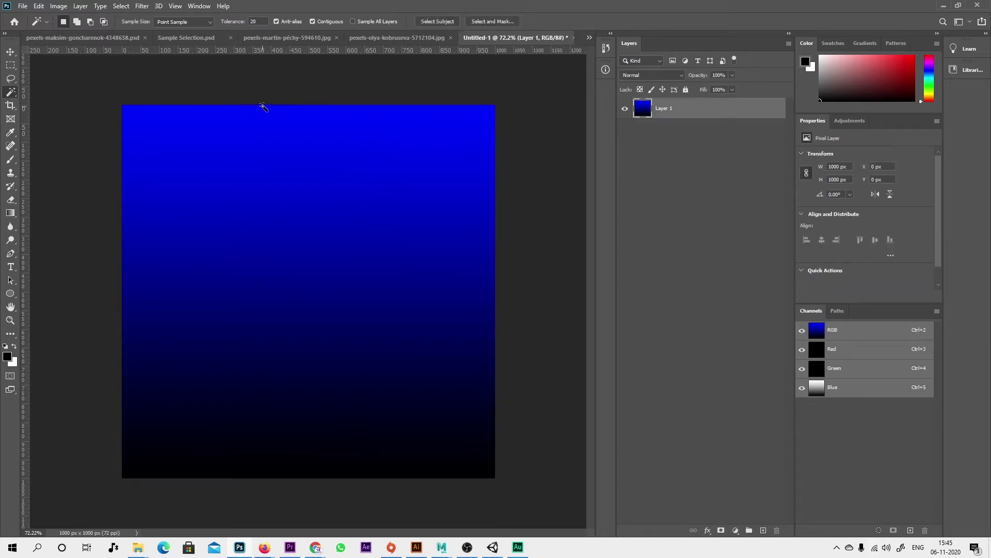
scroll(273, 105, up, 3)
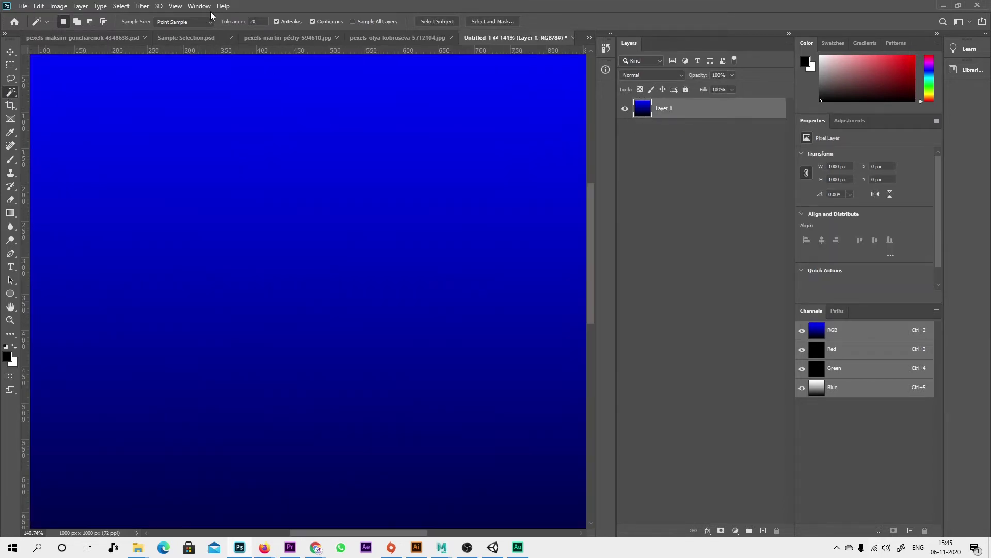
drag(354, 206, 527, 300)
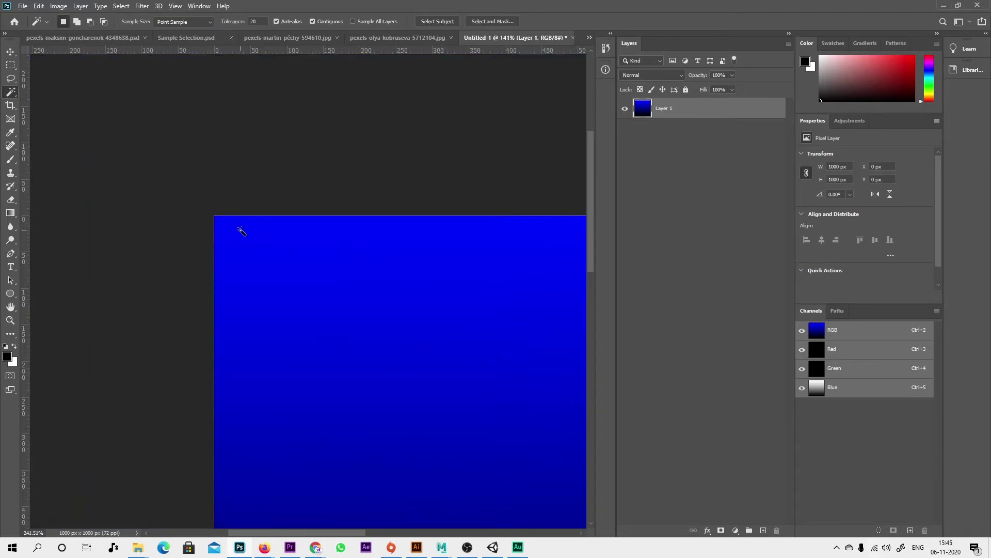
scroll(239, 227, up, 2)
scroll(239, 231, up, 3)
scroll(221, 182, up, 5)
scroll(221, 181, up, 2)
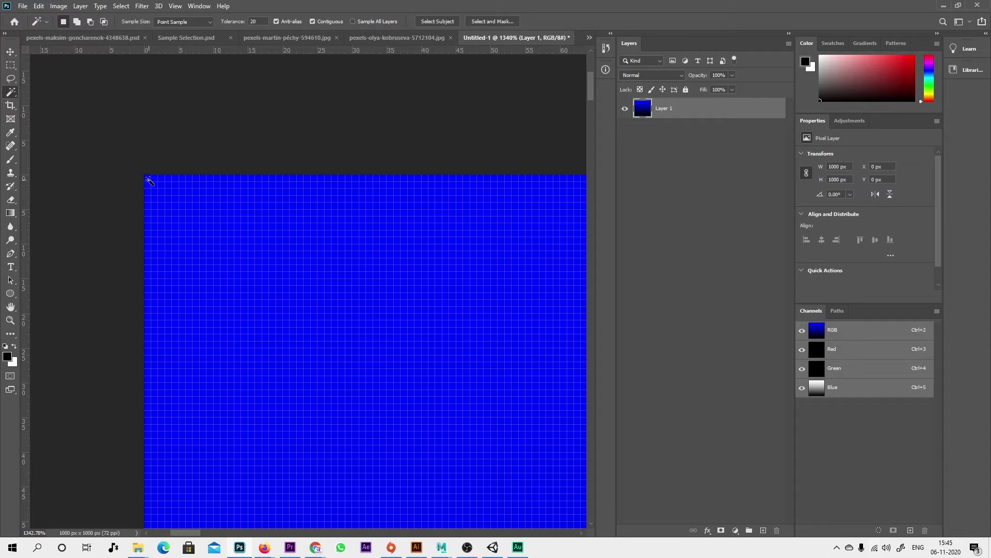
click(436, 321)
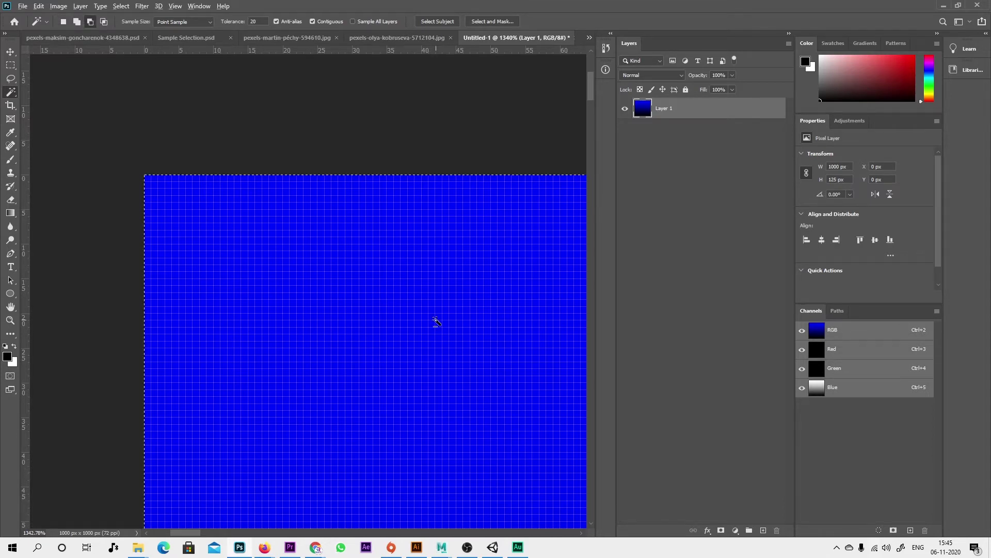
Step: Zoom and pan around the gradient to inspect the selection's edges and top-left corner
alt+scroll(436, 321, down, 5)
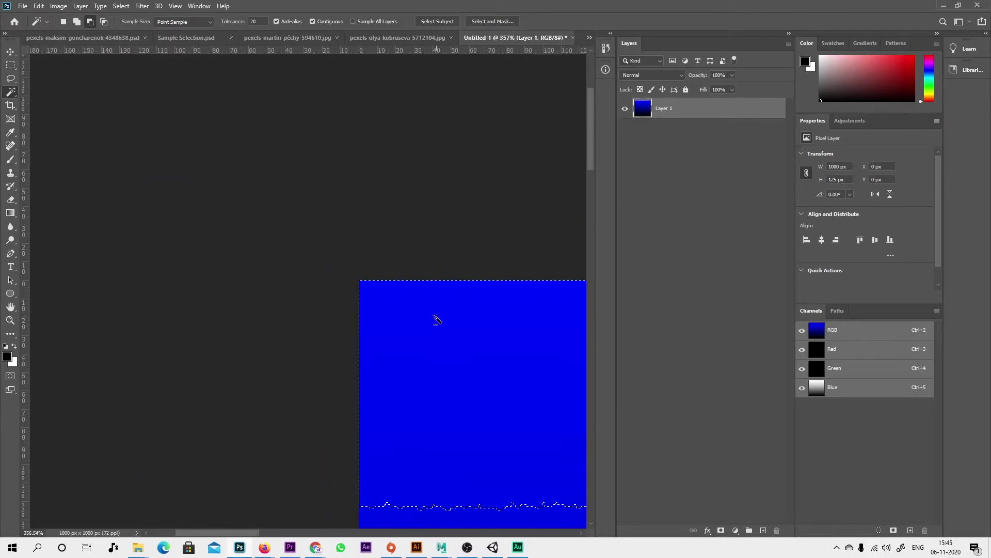
alt+scroll(412, 349, down, 1)
alt+scroll(391, 274, up, 1)
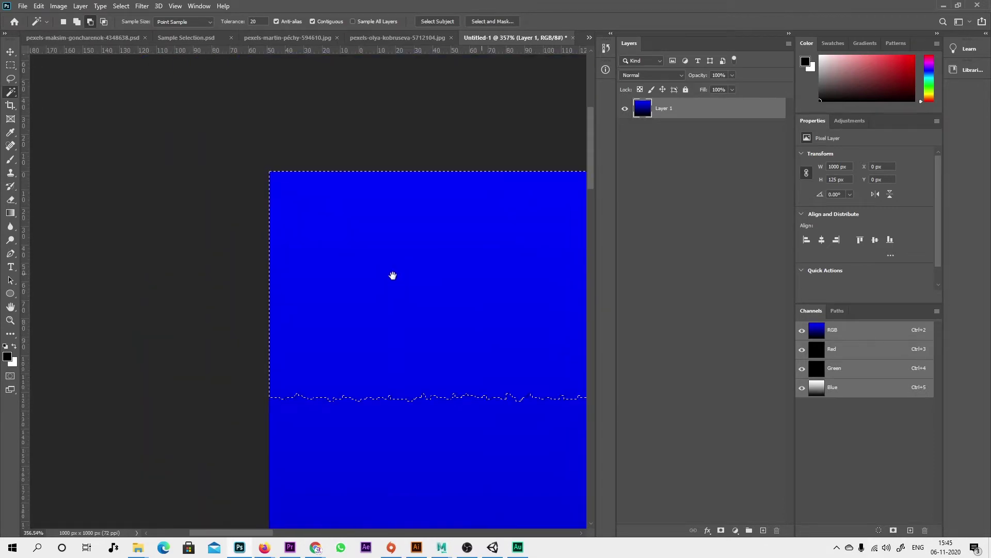
alt+scroll(343, 290, up, 1)
alt+scroll(248, 266, up, 1)
alt+scroll(248, 265, up, 1)
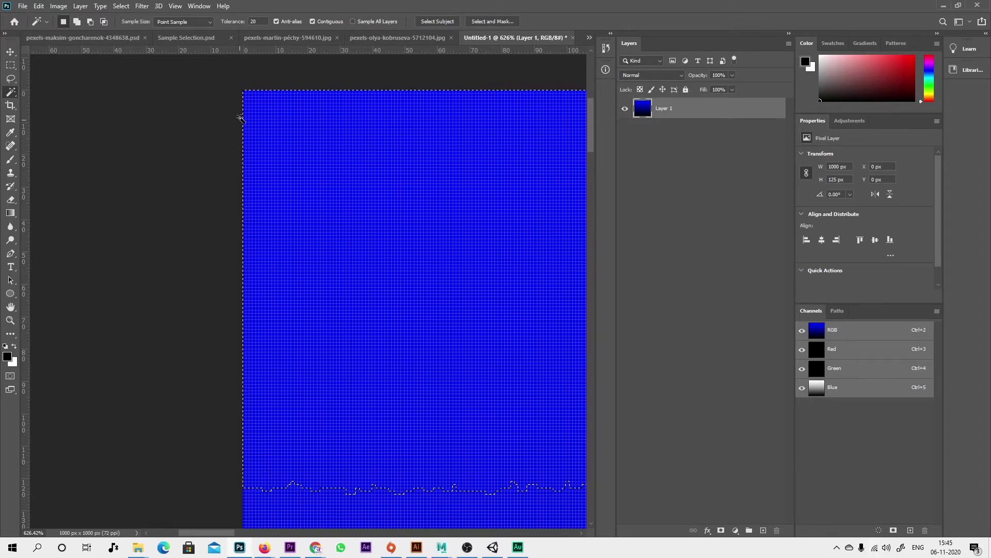
scroll(321, 310, down, 2)
scroll(320, 309, down, 2)
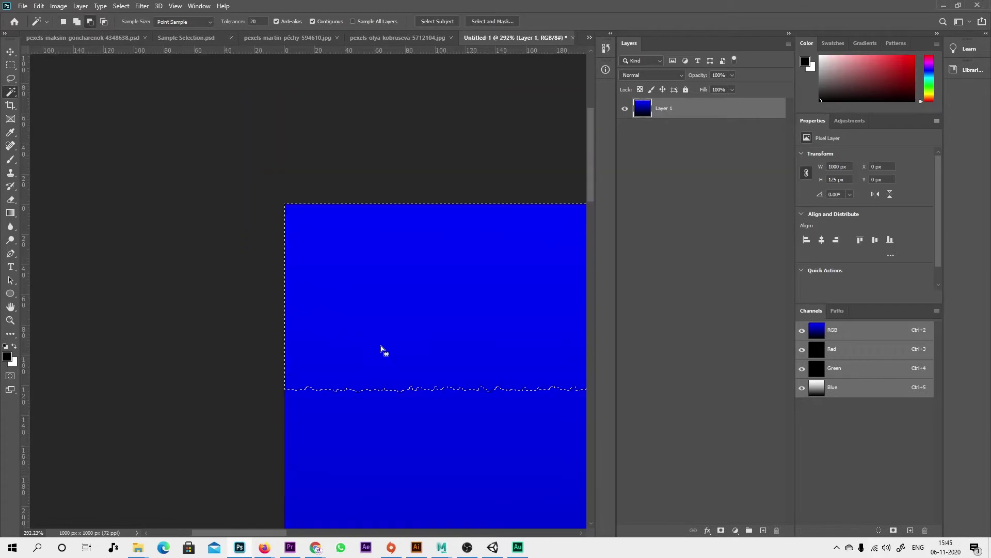
drag(383, 349, 295, 0)
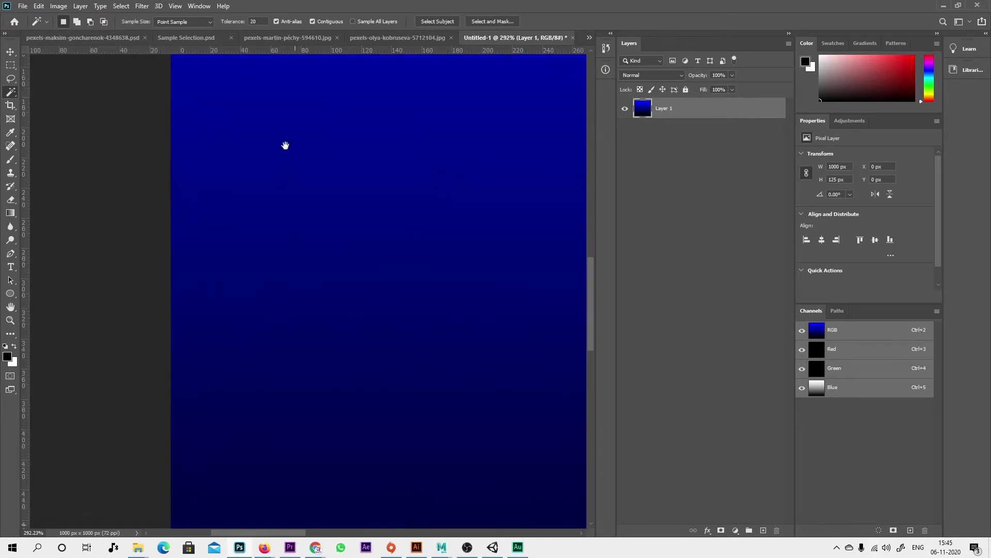
mouse_move(283, 147)
mouse_down()
mouse_move(240, 418)
mouse_move(239, 306)
mouse_up()
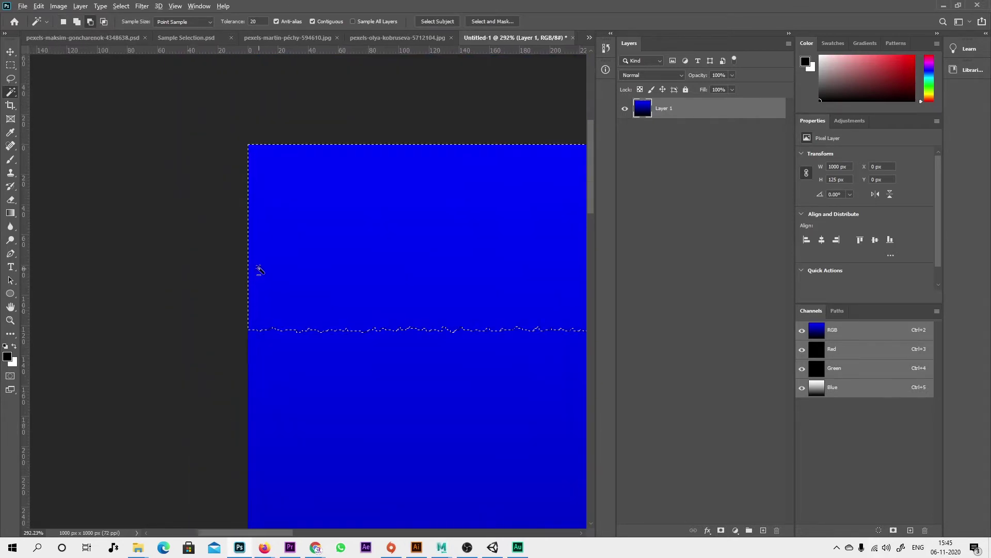
scroll(261, 268, up, 3)
drag(298, 188, 274, 252)
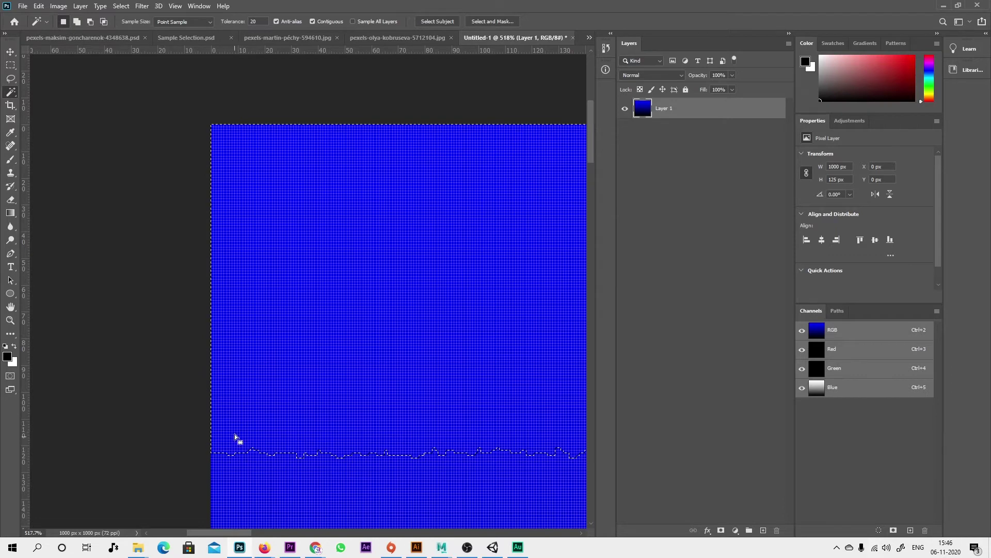
Step: Show the Info panel and wand-select a ~577 px blue band from the top at tolerance 150
click(199, 6)
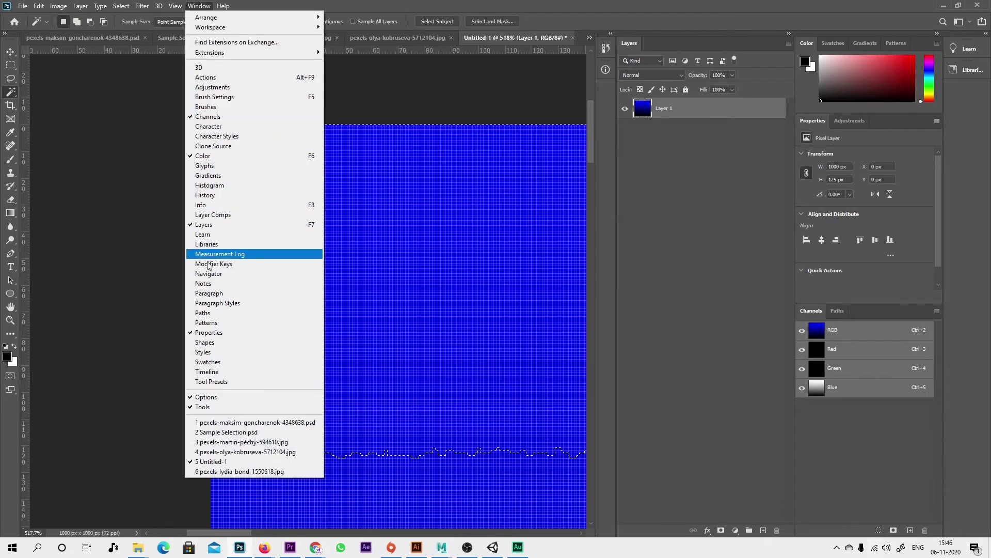
click(216, 203)
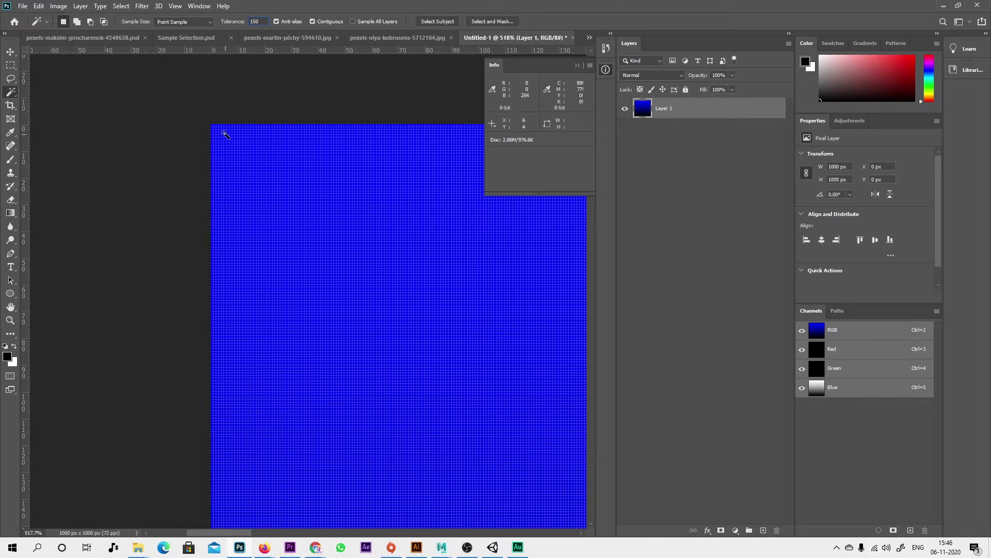
click(404, 336)
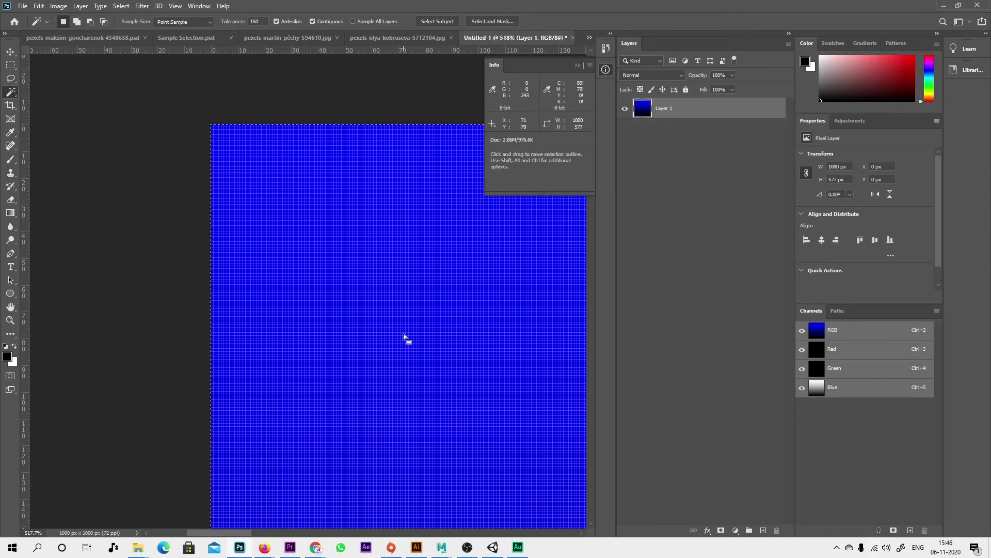
scroll(435, 354, down, 3)
scroll(522, 465, up, 3)
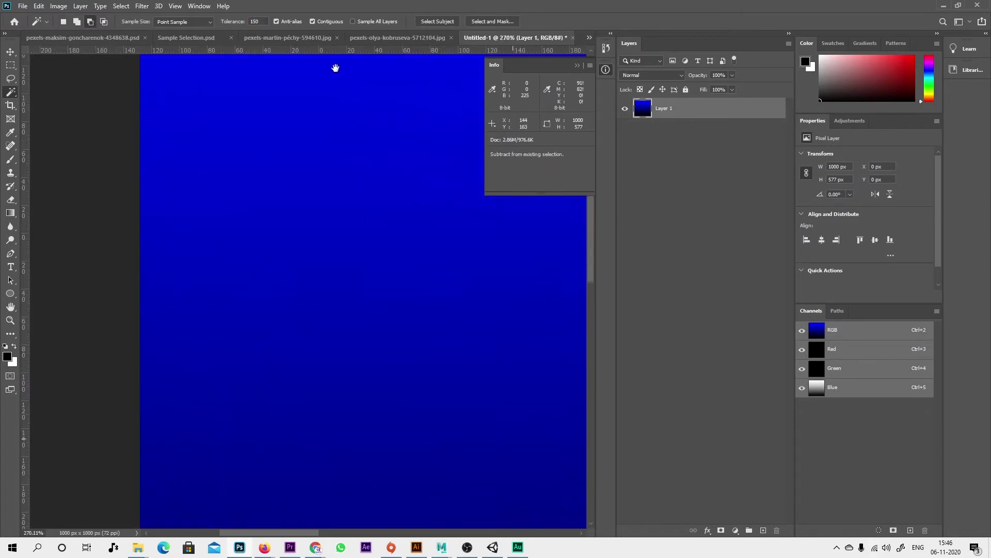
scroll(448, 339, down, 2)
scroll(465, 361, down, 4)
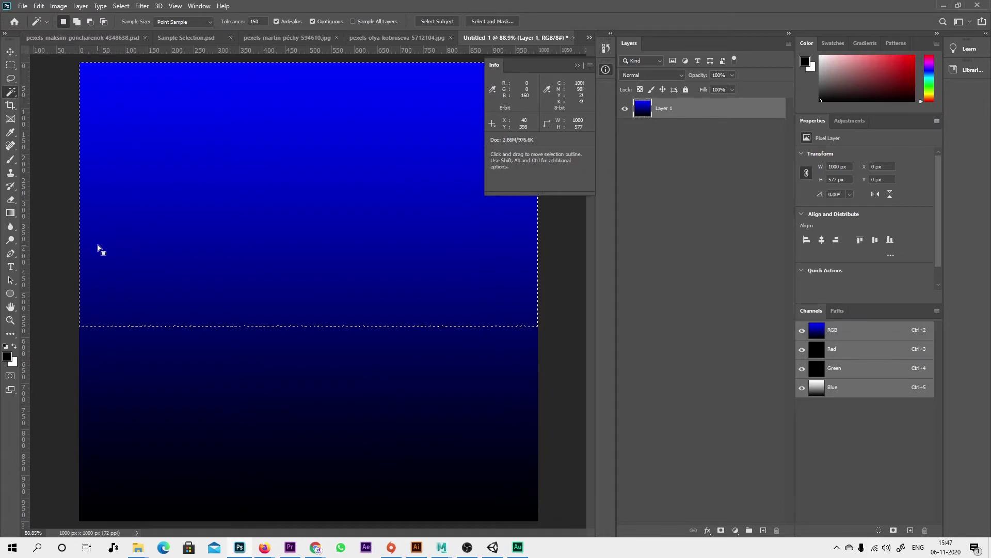
Step: Cancel a trial dark red foreground colour, commit tolerance 113, and switch to the pexels-lydia-bond sunflower photo
click(8, 358)
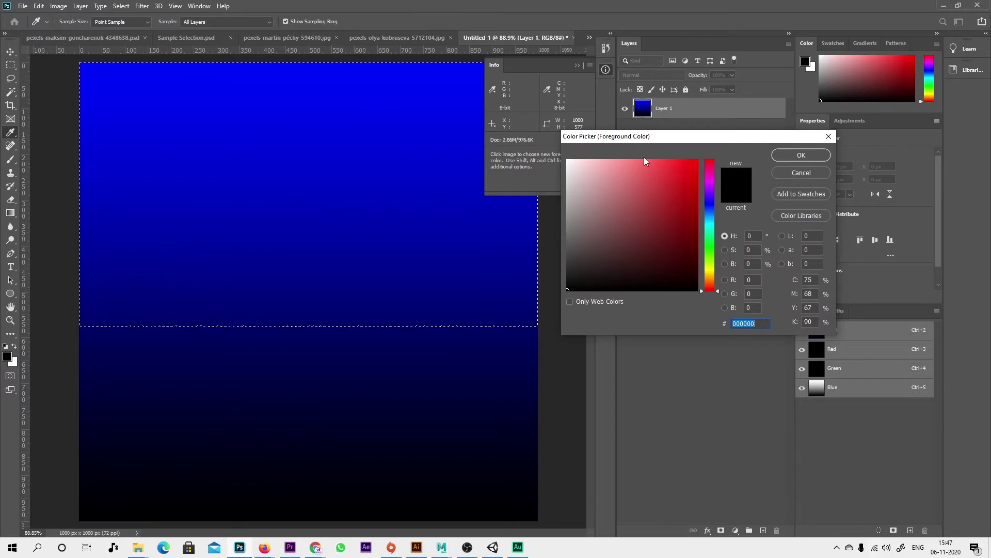
mouse_move(694, 161)
mouse_down()
mouse_move(698, 207)
mouse_move(714, 229)
mouse_up()
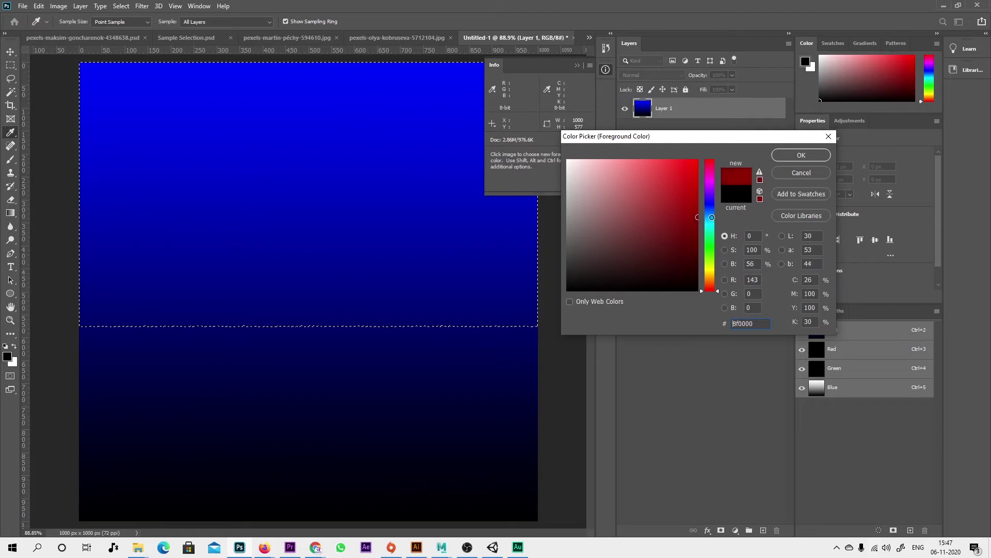
key(Escape)
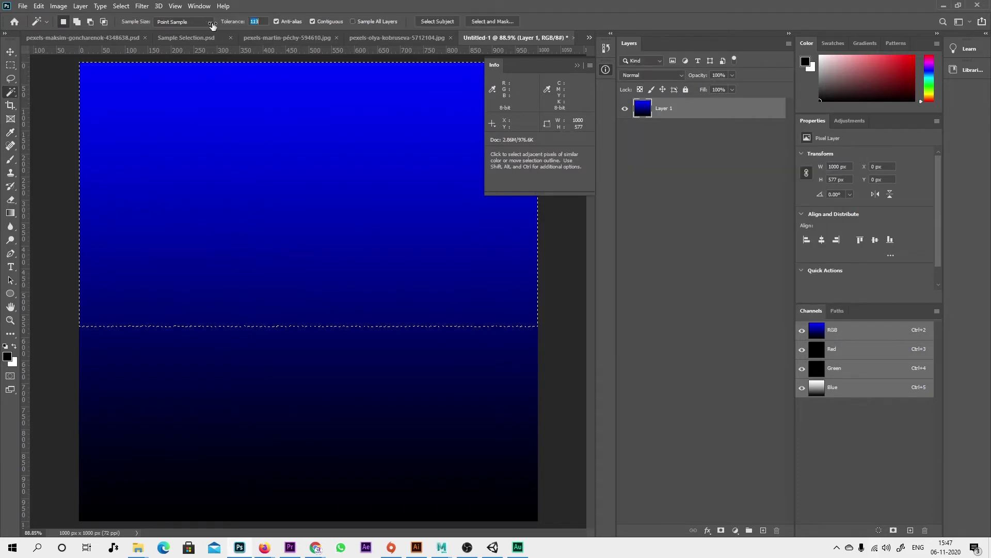
key(Return)
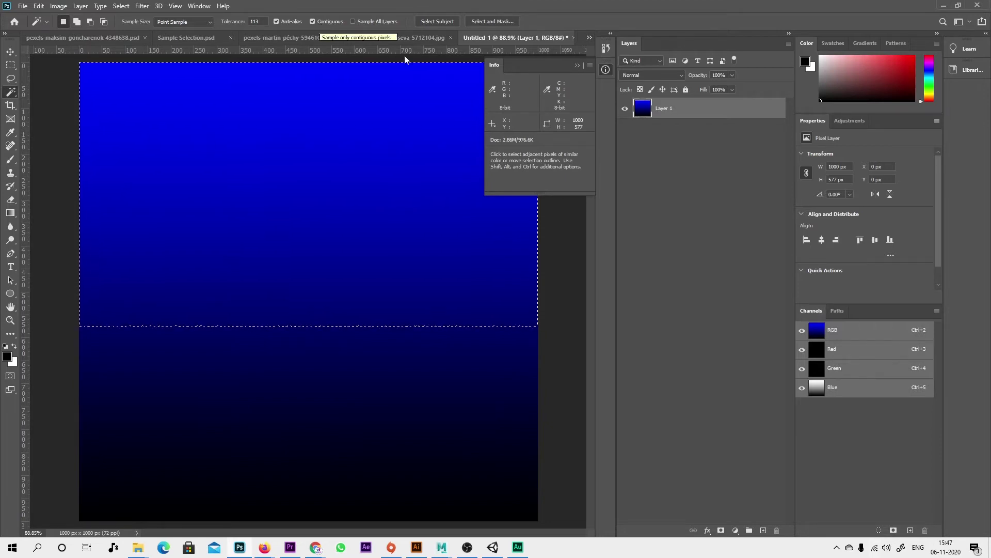
key(ctrl+Tab)
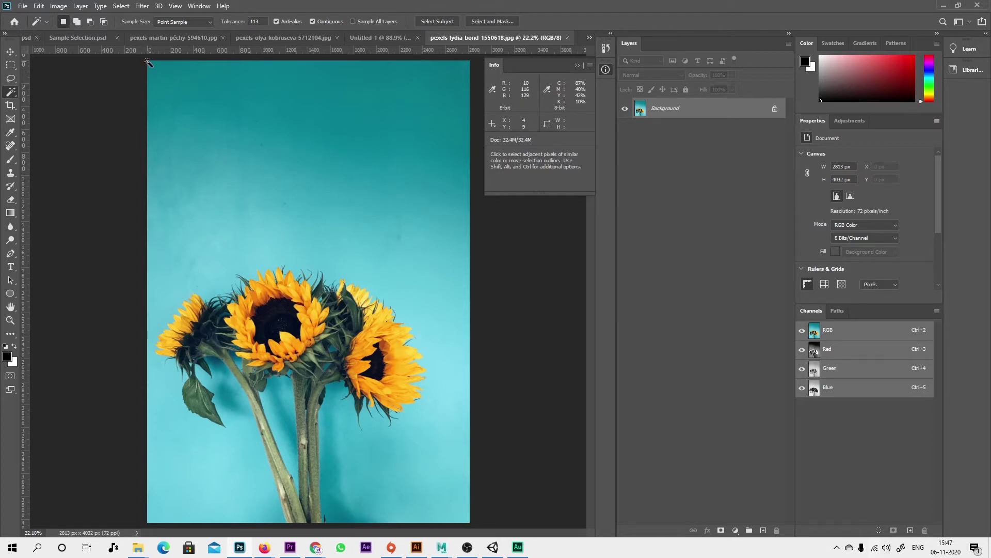
Step: Test wand picks on the teal background, then set Tolerance to 58 and uncheck Contiguous
click(200, 119)
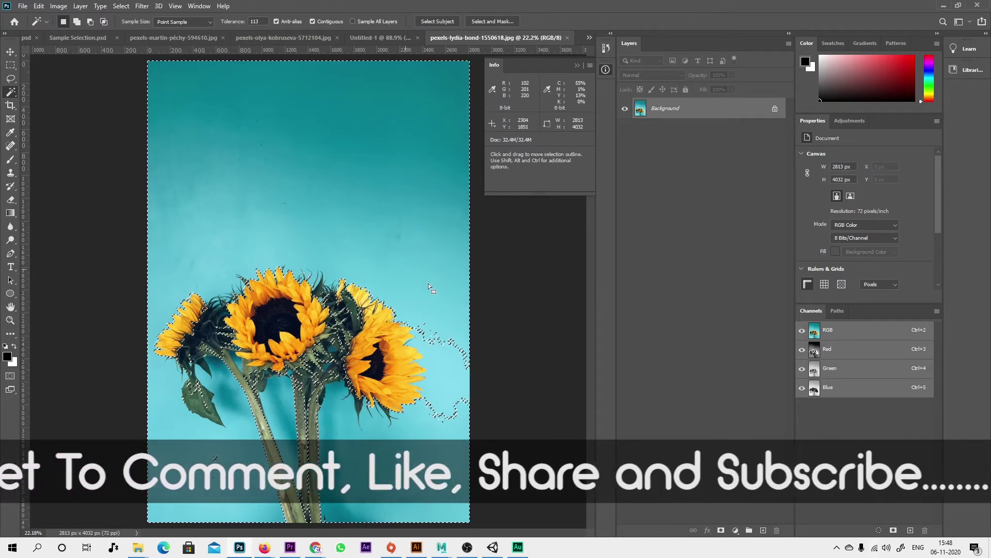
key(ctrl+d)
text(88)
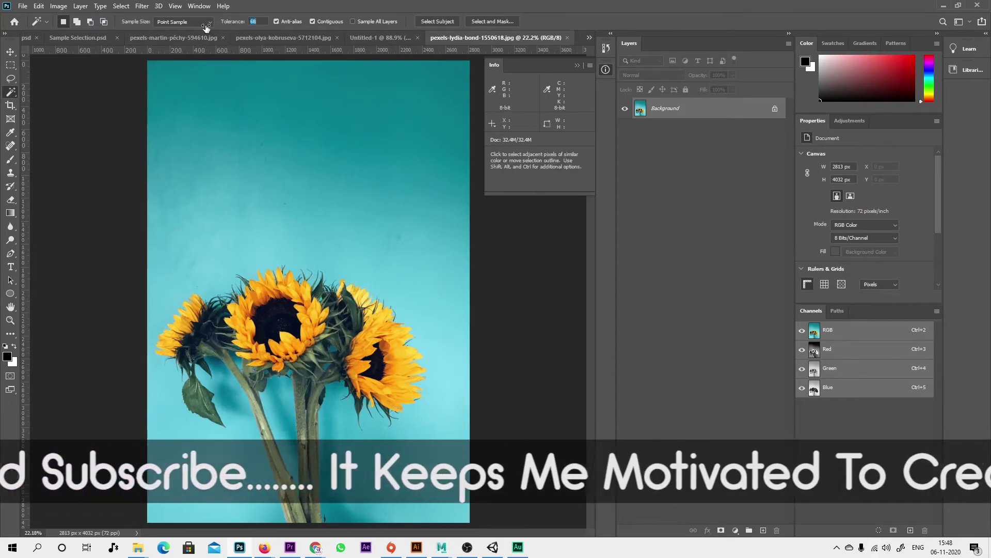
drag(230, 26, 203, 27)
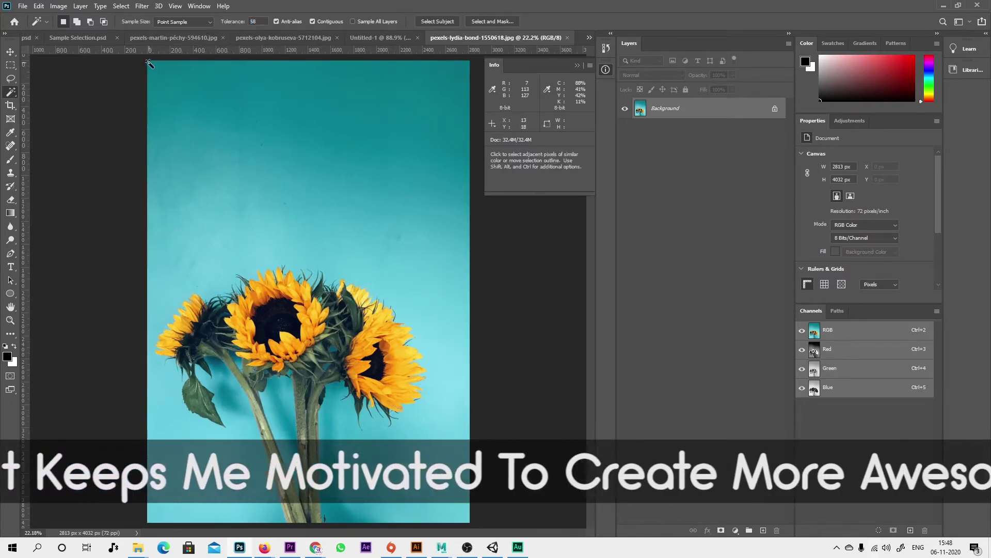
click(273, 184)
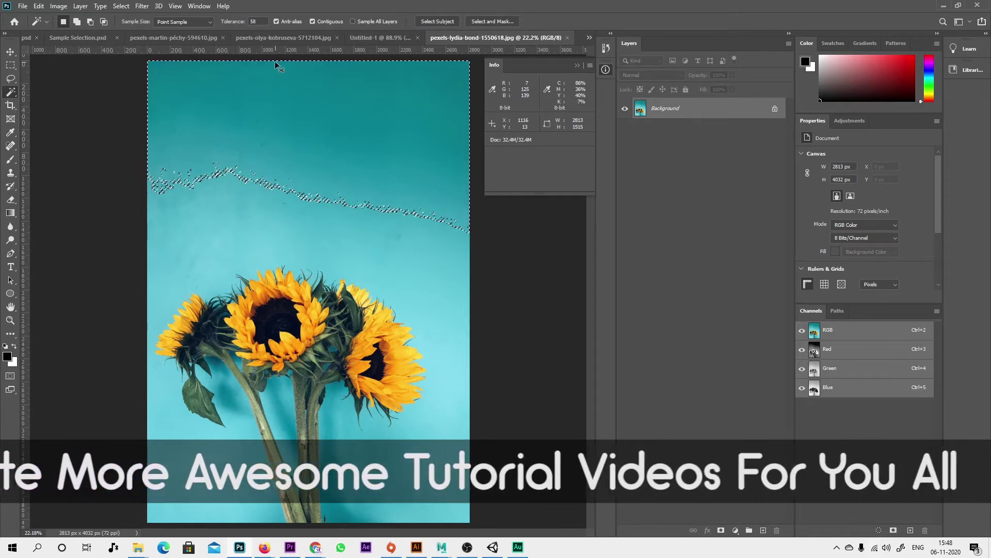
key(ctrl+d)
click(318, 22)
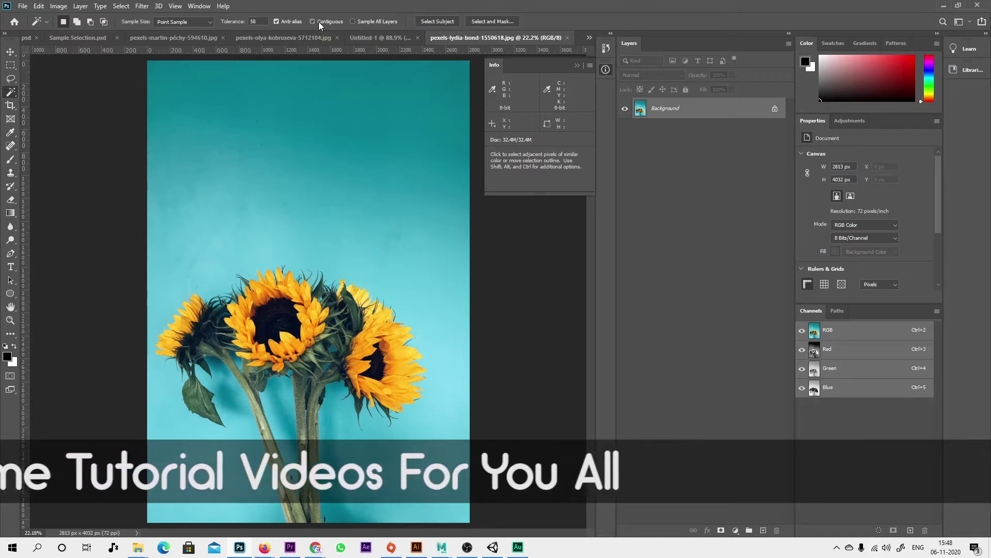
Step: Wand-click the teal wall at tolerance 58, non-contiguous, to select it throughout the photo
click(150, 63)
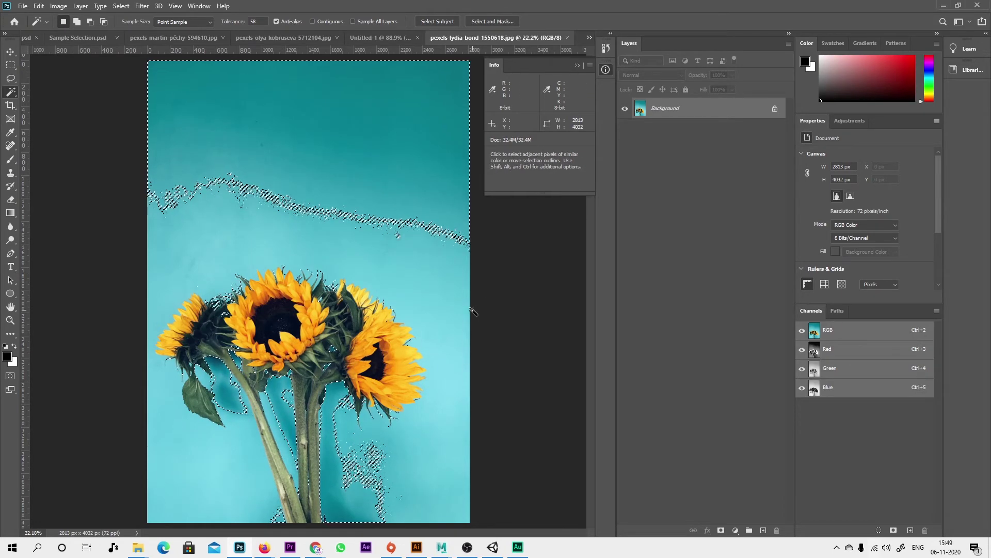
Step: Deselect, test-select the right sunflower's yellow petals, then deselect again
key(ctrl+d)
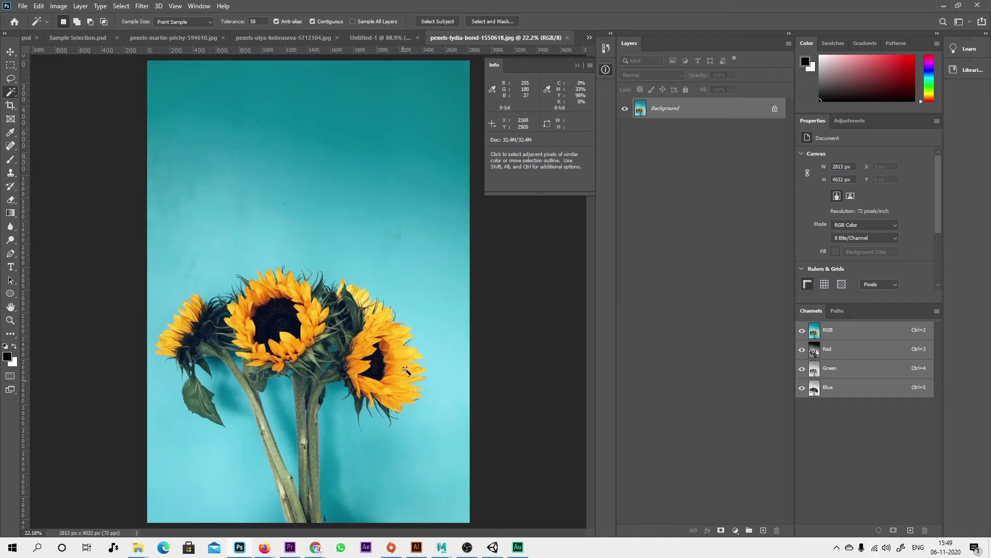
click(406, 359)
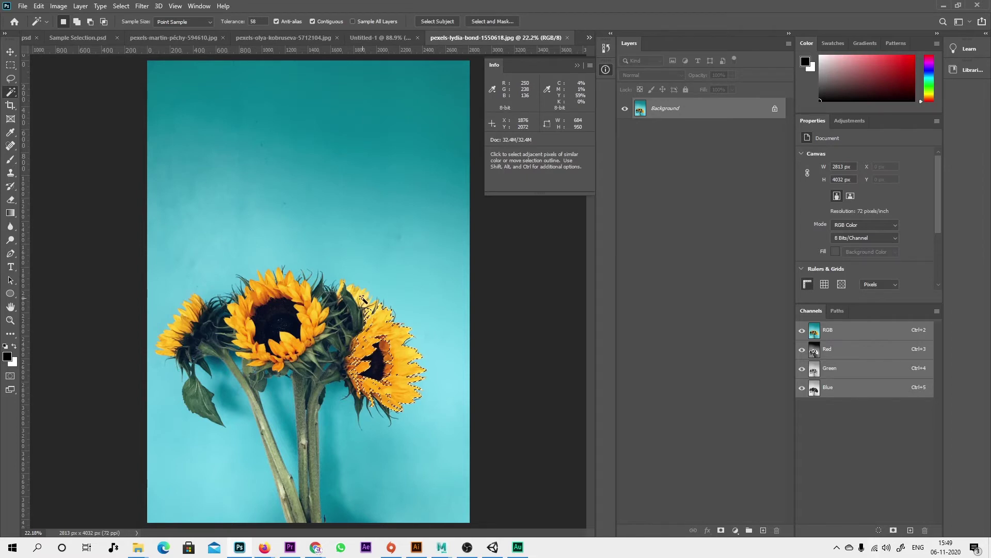
key(ctrl+d)
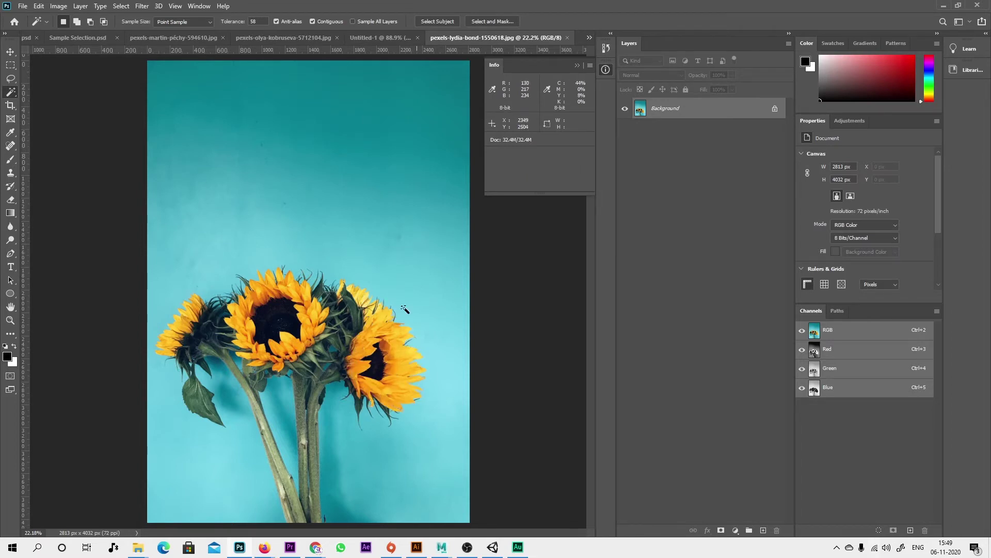
Step: Turn Contiguous off and wand-click a yellow petal to select all three sunflowers' petals
click(333, 21)
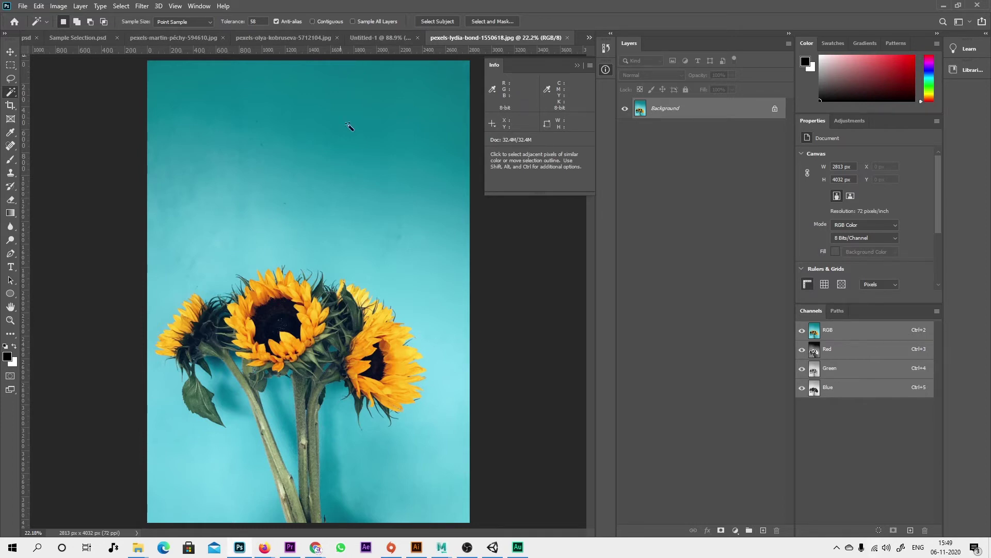
click(402, 372)
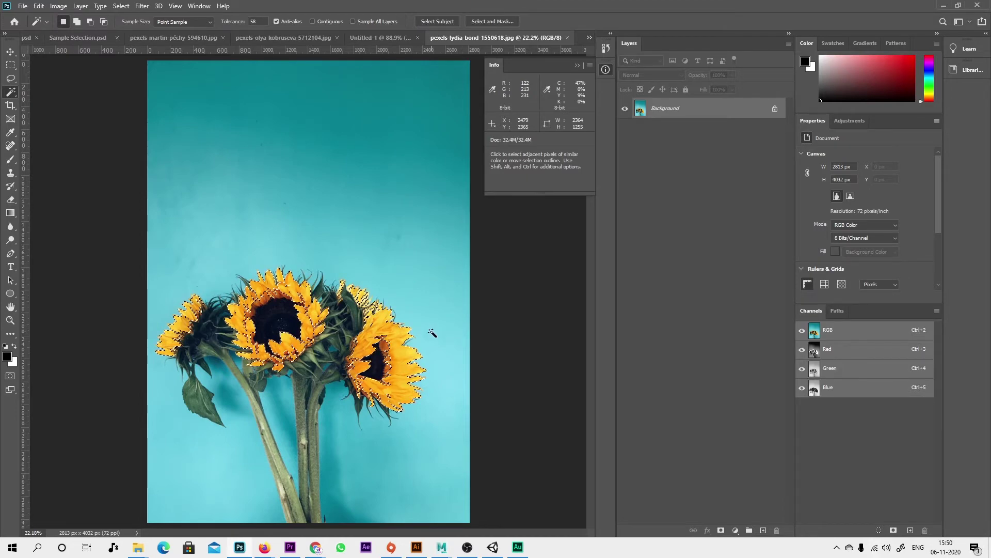
click(735, 530)
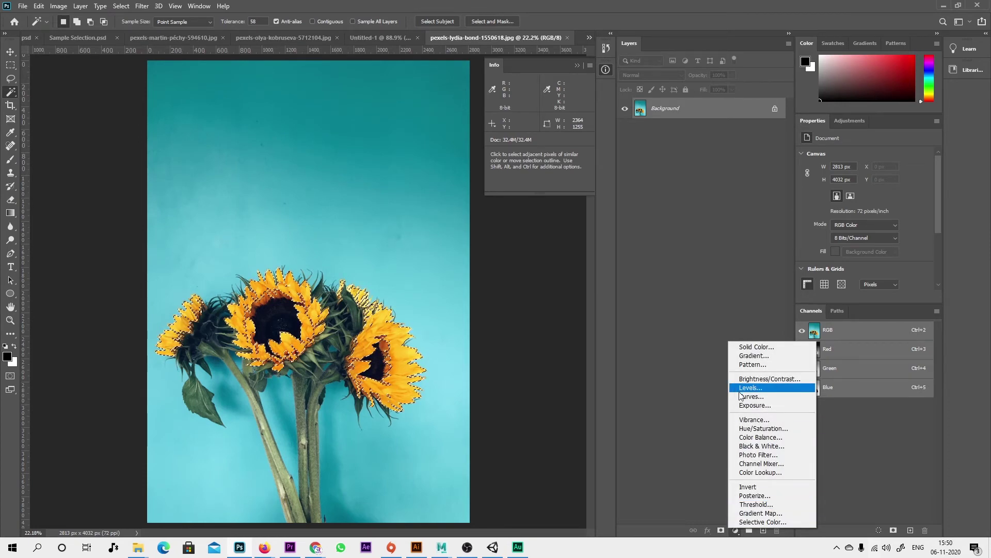
Step: Add a Hue/Saturation adjustment on the petal selection with Hue +8 and Saturation +27
click(755, 429)
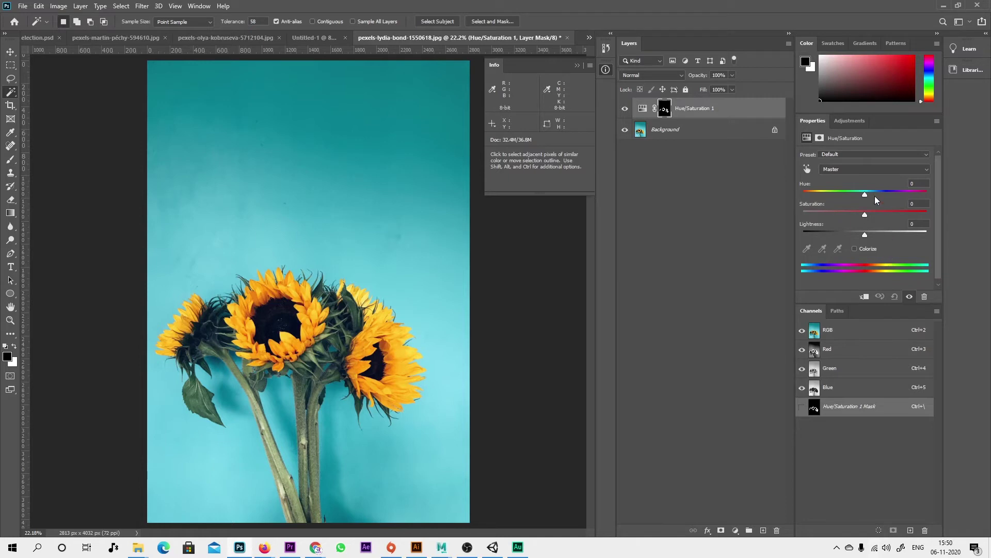
drag(865, 194, 854, 194)
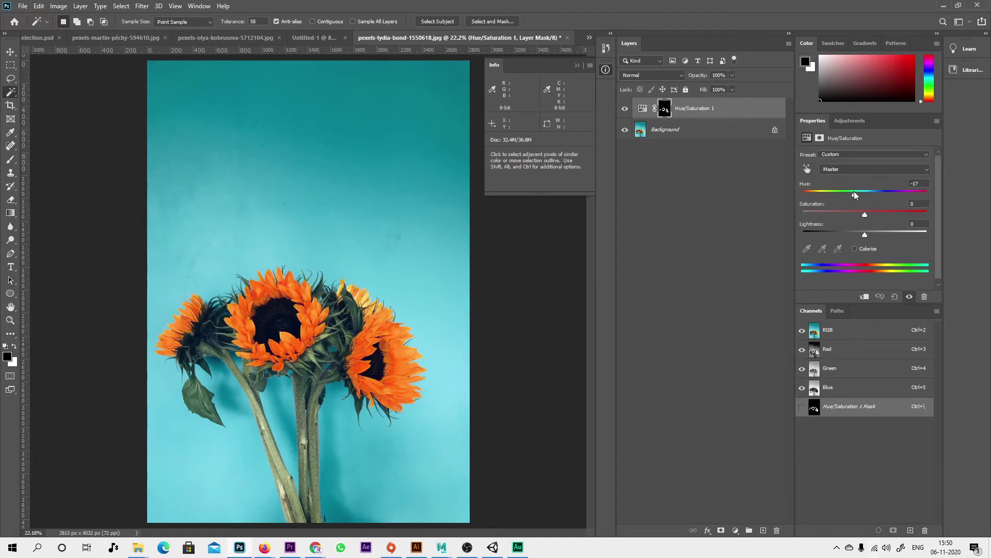
drag(855, 191, 870, 194)
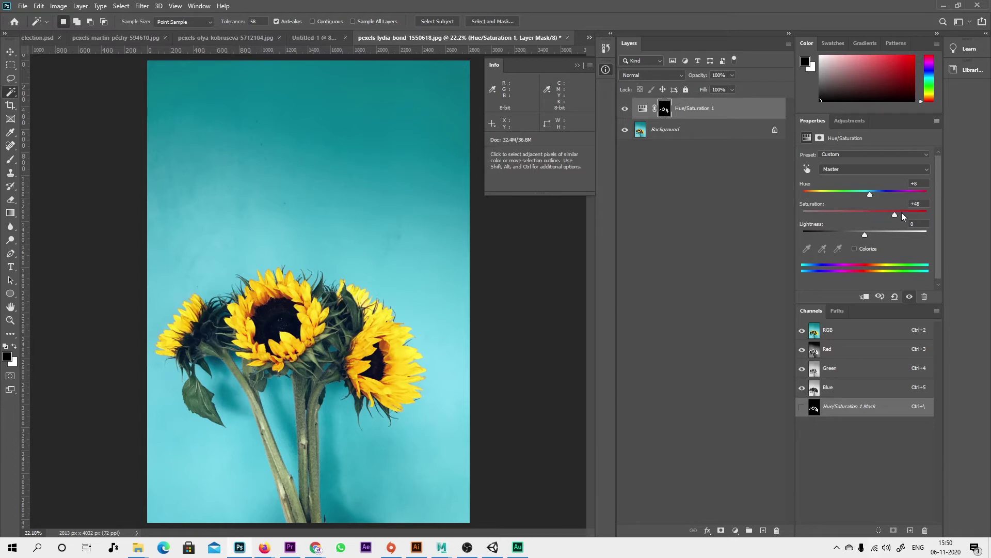
mouse_move(856, 213)
mouse_down()
mouse_move(901, 215)
mouse_move(877, 234)
mouse_move(860, 231)
mouse_up()
Step: Test a Magic Wand selection of the teal background on the Background layer, then deselect it
click(656, 133)
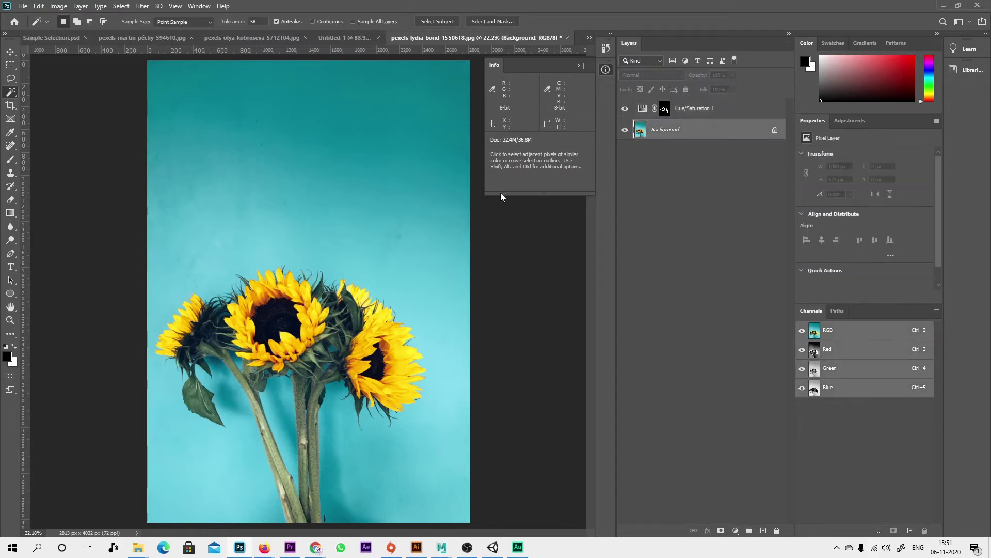
click(370, 132)
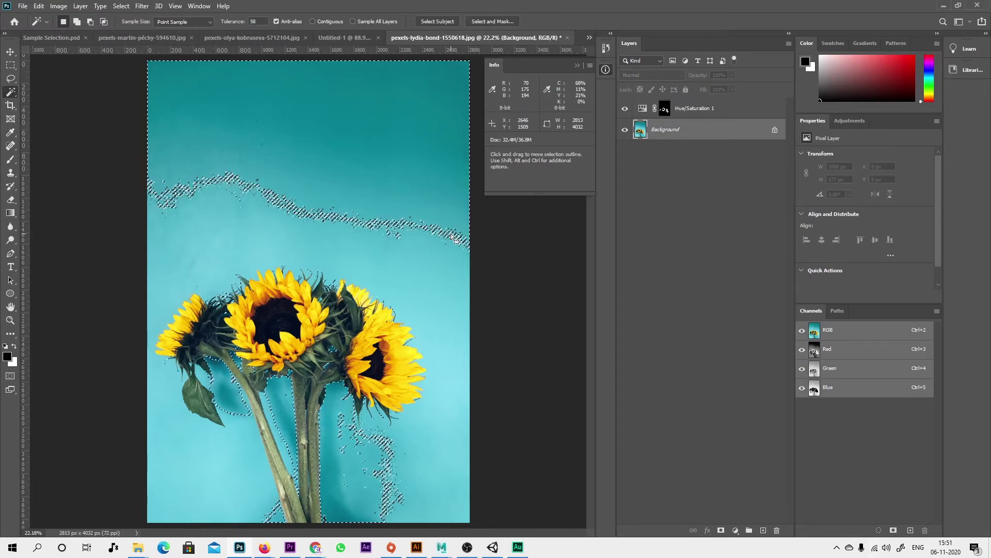
key(ctrl+d)
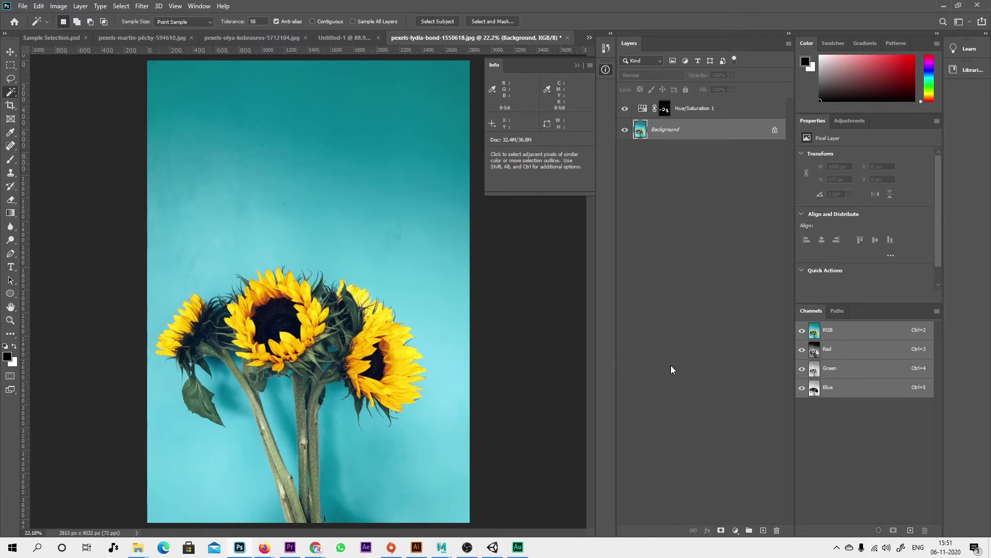
right_click(10, 92)
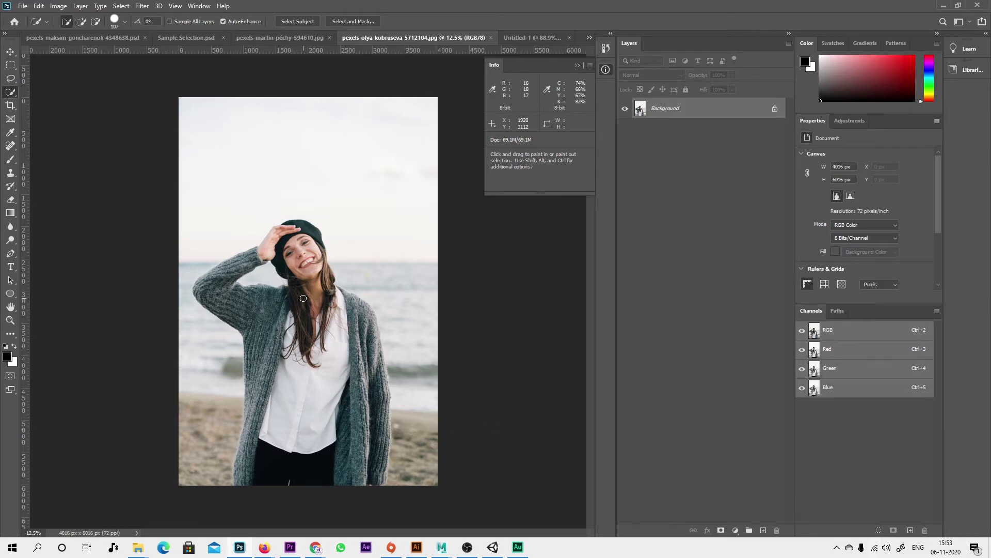
Step: Zoom in on the woman's torso and cardigan sleeve, ready to paint a selection
key(z)
click(273, 315)
click(207, 328)
click(207, 328)
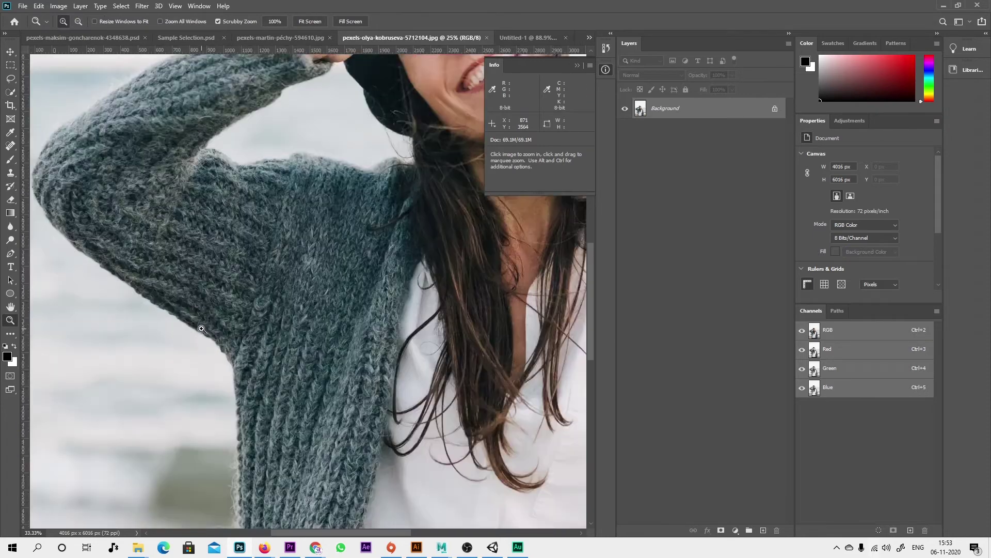
key(w)
drag(193, 236, 297, 346)
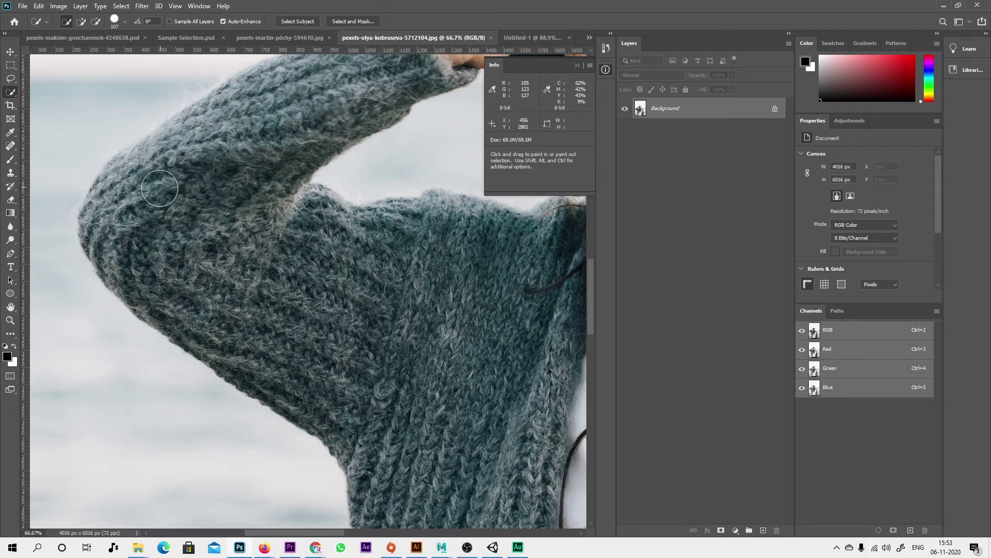
Step: Quick-select the sleeve, raised arm, beanie and face
mouse_move(174, 167)
mouse_down()
mouse_move(213, 314)
mouse_move(378, 305)
mouse_up()
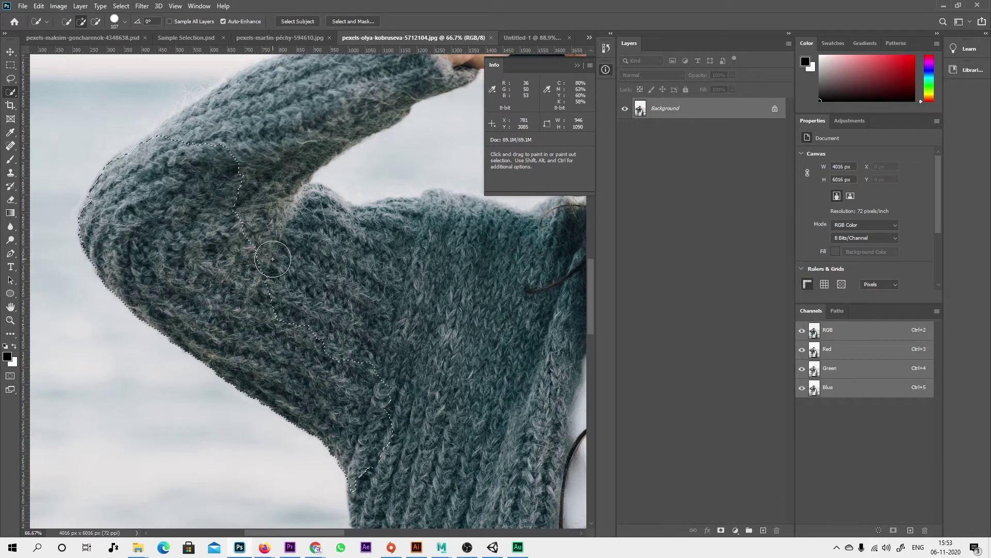
scroll(284, 258, down, 3)
scroll(283, 258, down, 3)
scroll(284, 259, down, 2)
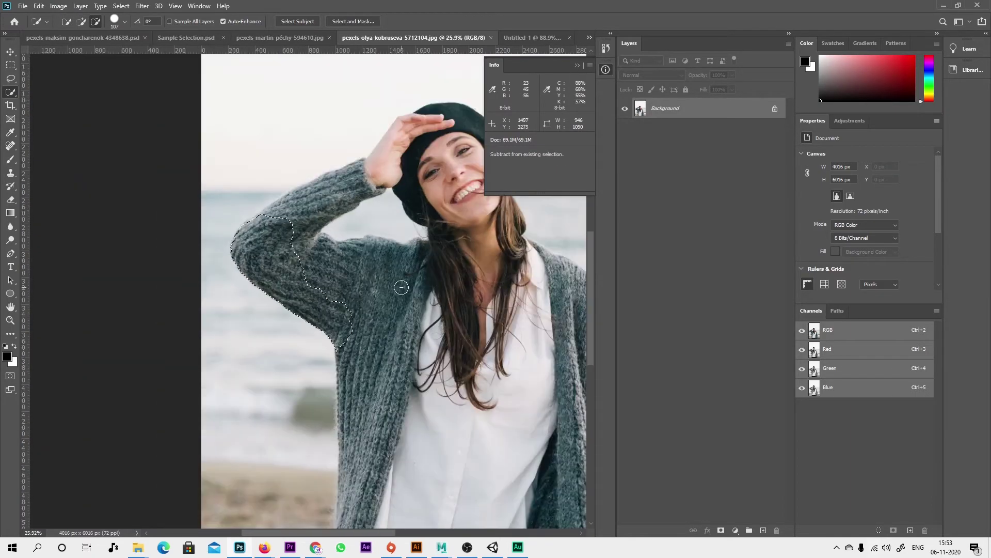
right_click(9, 90)
click(79, 101)
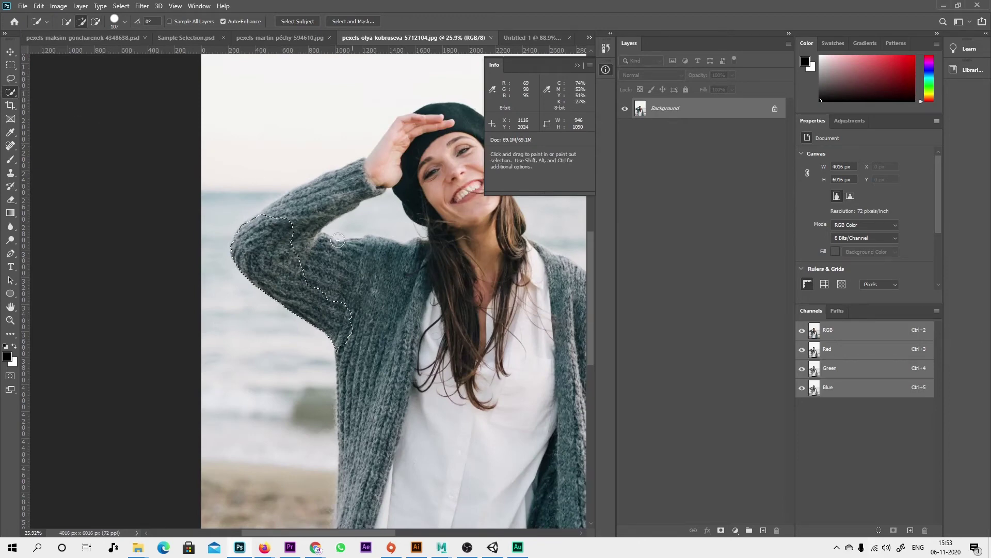
mouse_move(282, 226)
mouse_down()
mouse_move(363, 180)
mouse_move(405, 142)
mouse_up()
drag(448, 236, 230, 207)
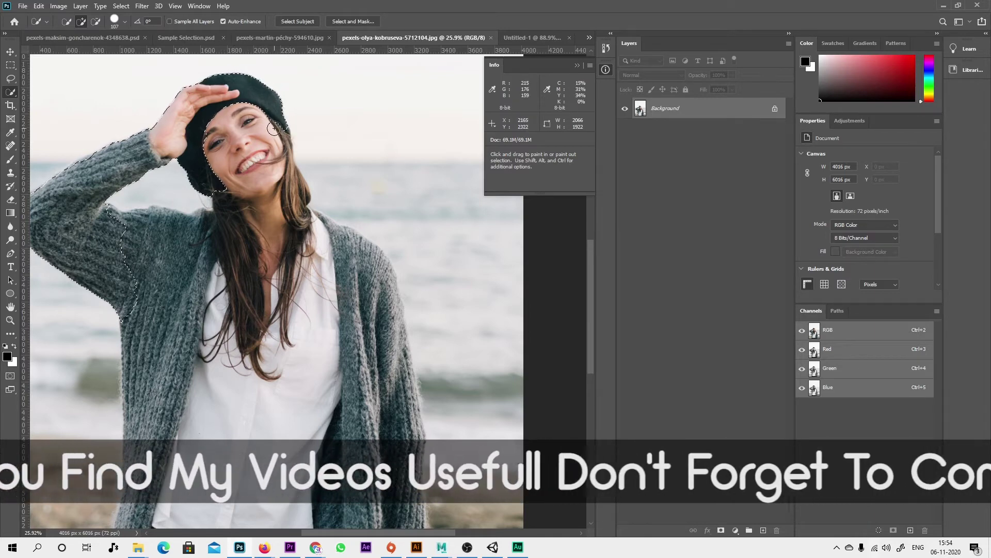
mouse_move(255, 76)
mouse_down()
mouse_move(279, 145)
mouse_move(273, 178)
mouse_move(308, 246)
mouse_move(317, 312)
mouse_up()
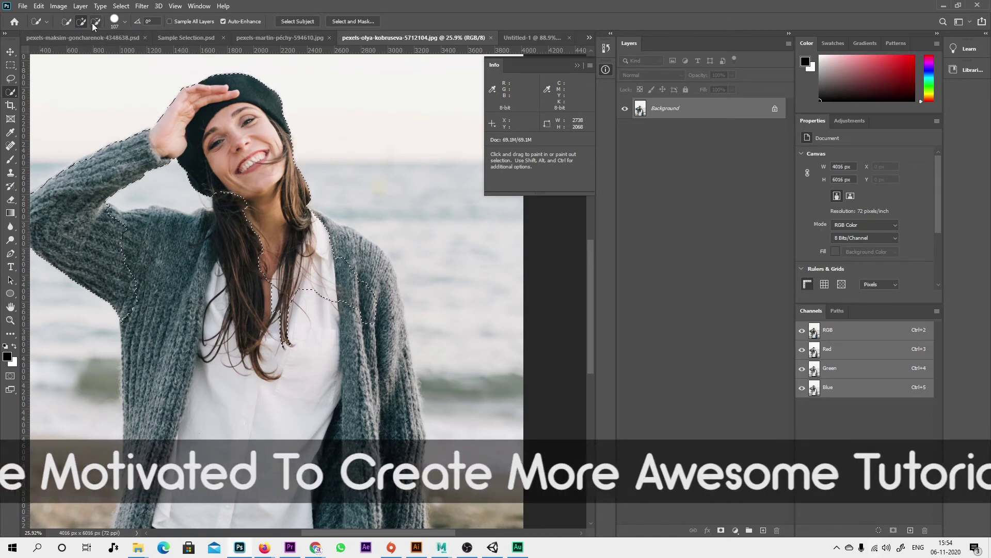
Step: Enlarge the Quick Selection brush to 234 px
click(124, 24)
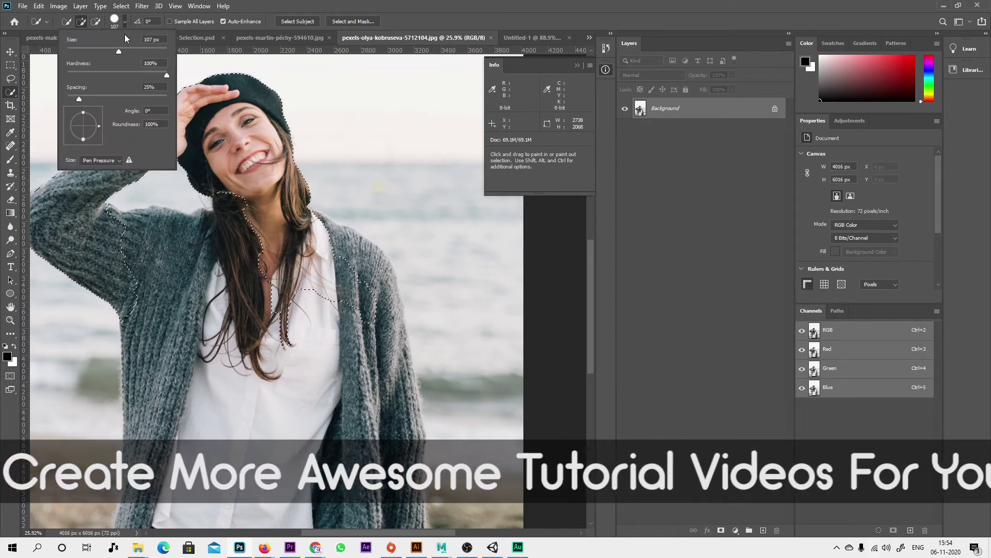
mouse_move(120, 55)
mouse_down()
mouse_move(141, 51)
mouse_move(82, 49)
mouse_up()
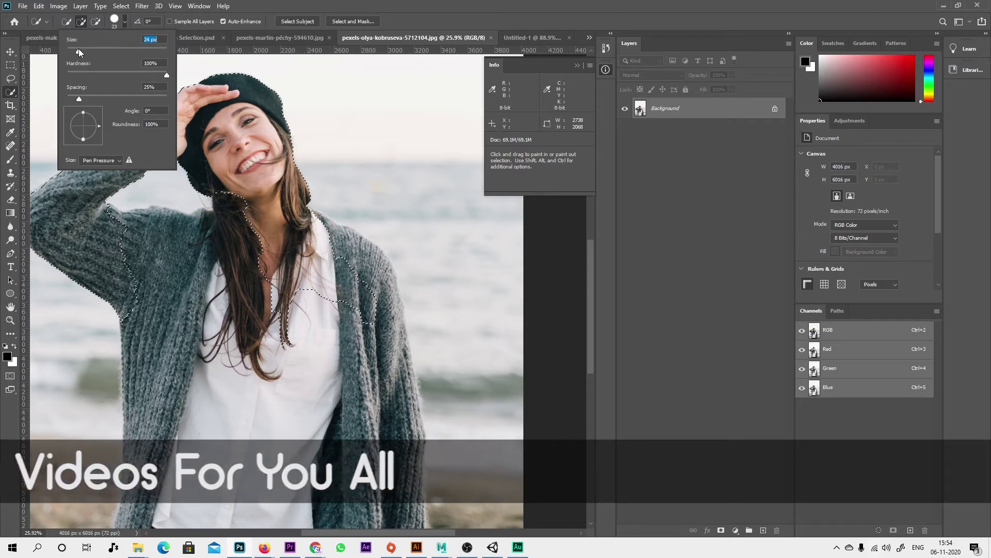
drag(78, 48, 143, 63)
click(339, 86)
Step: Add the cardigan's arm, front and lower-left edge down to the hem
drag(310, 302, 194, 480)
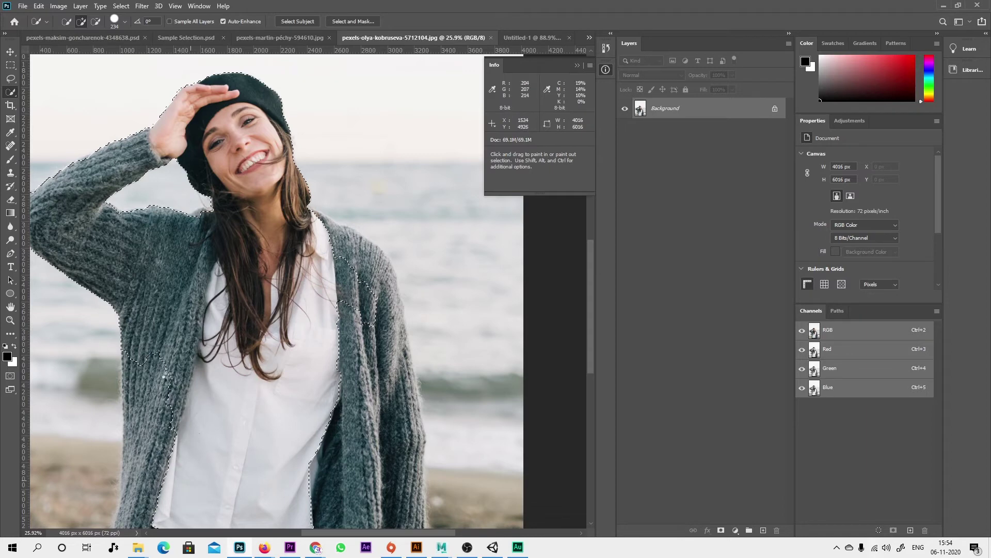
drag(197, 482, 148, 515)
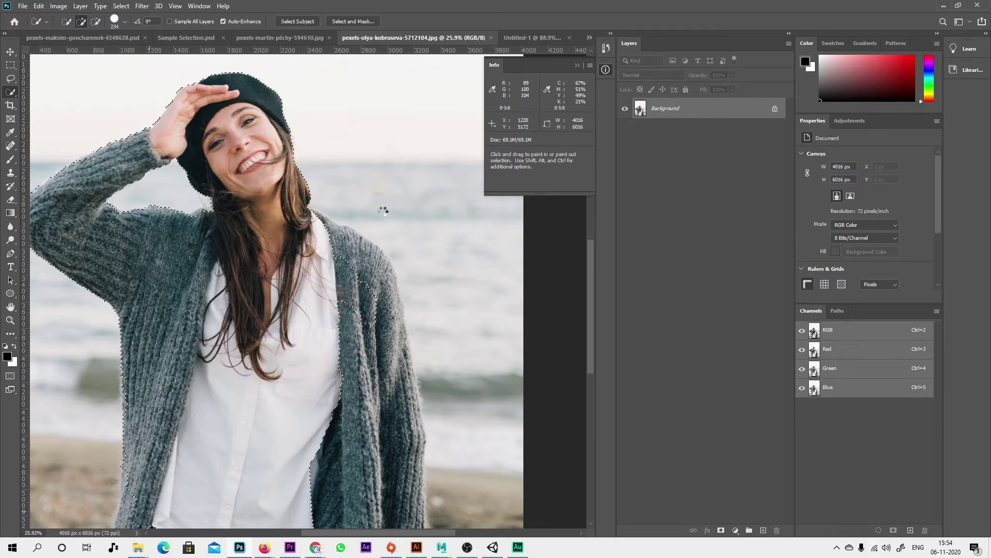
scroll(382, 210, down, 10)
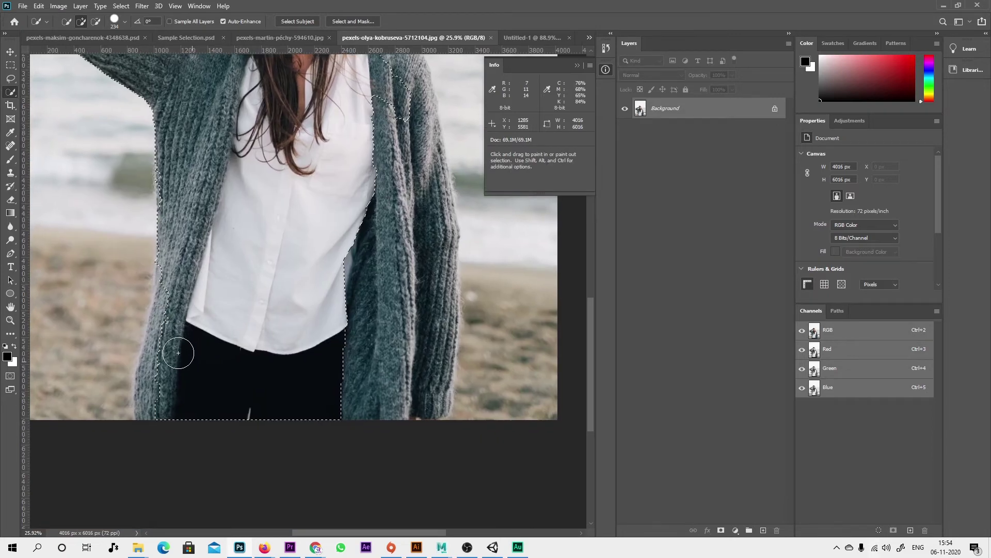
drag(188, 333, 156, 372)
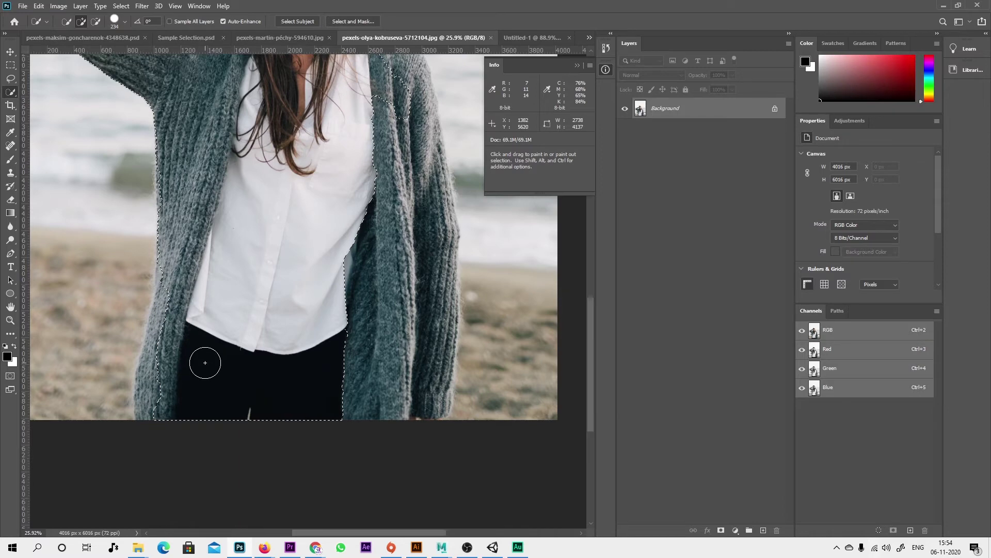
scroll(154, 382, up, 1)
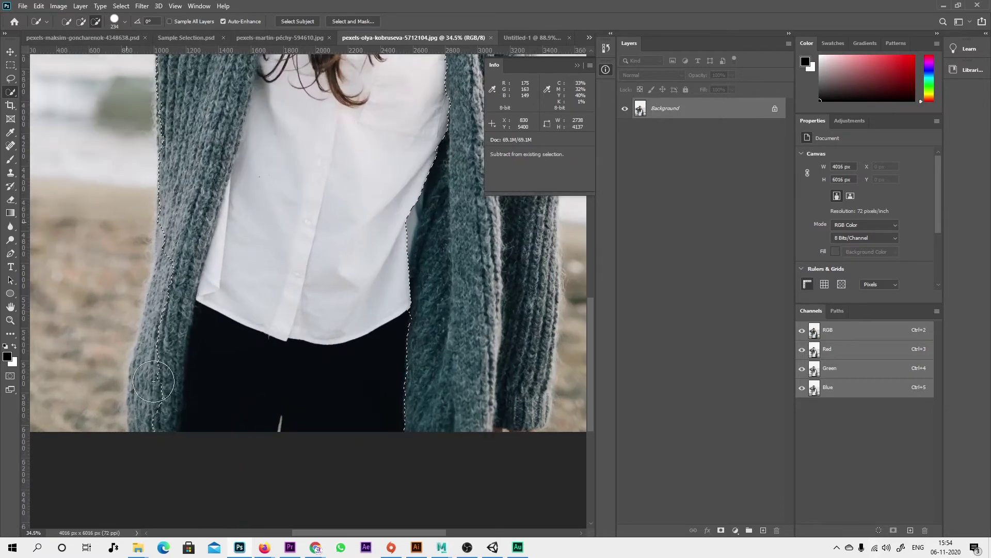
scroll(154, 382, up, 2)
scroll(124, 341, up, 1)
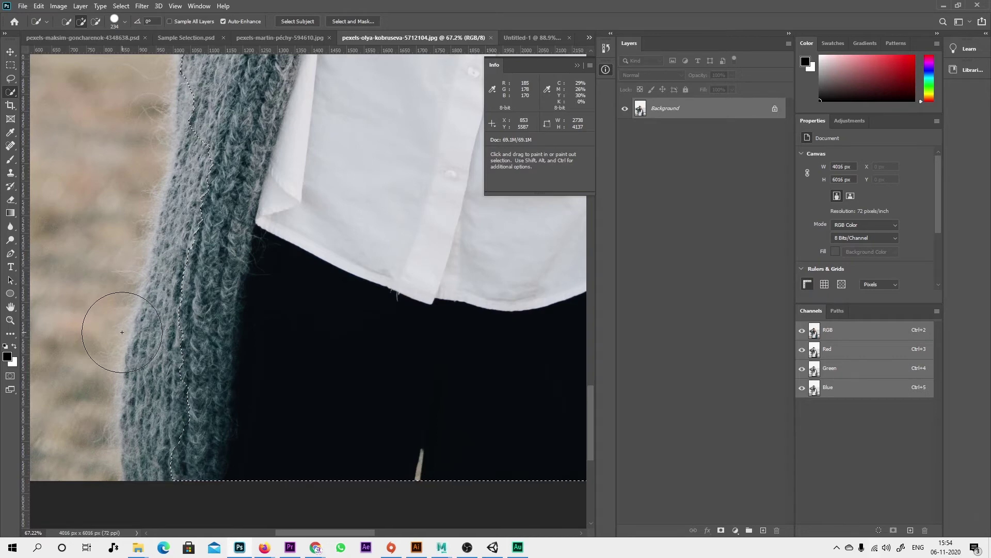
drag(122, 332, 186, 452)
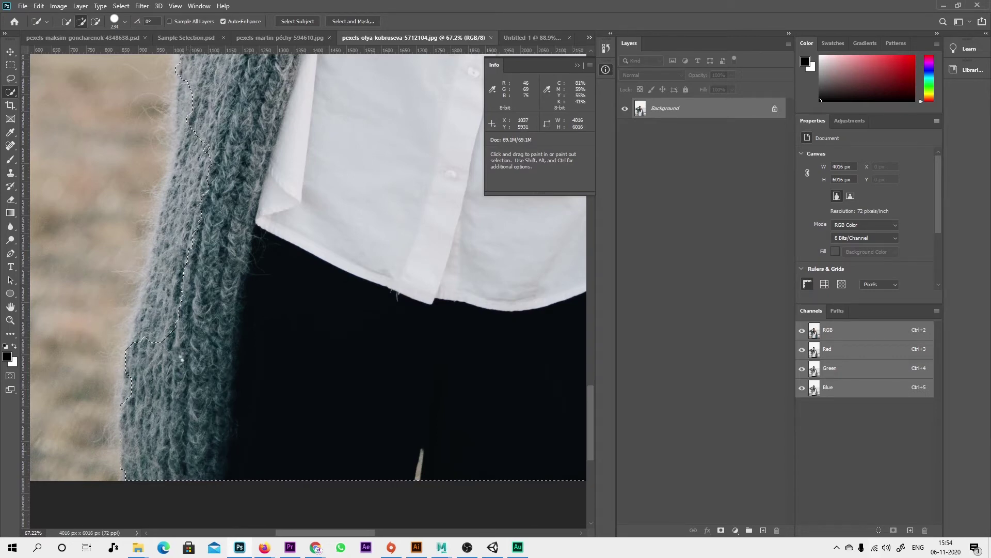
drag(182, 350, 182, 322)
drag(154, 397, 169, 400)
Step: Add the upper cardigan near the collar, plus the shoulder and hair
mouse_move(247, 279)
mouse_down()
mouse_move(223, 431)
mouse_move(226, 344)
mouse_up()
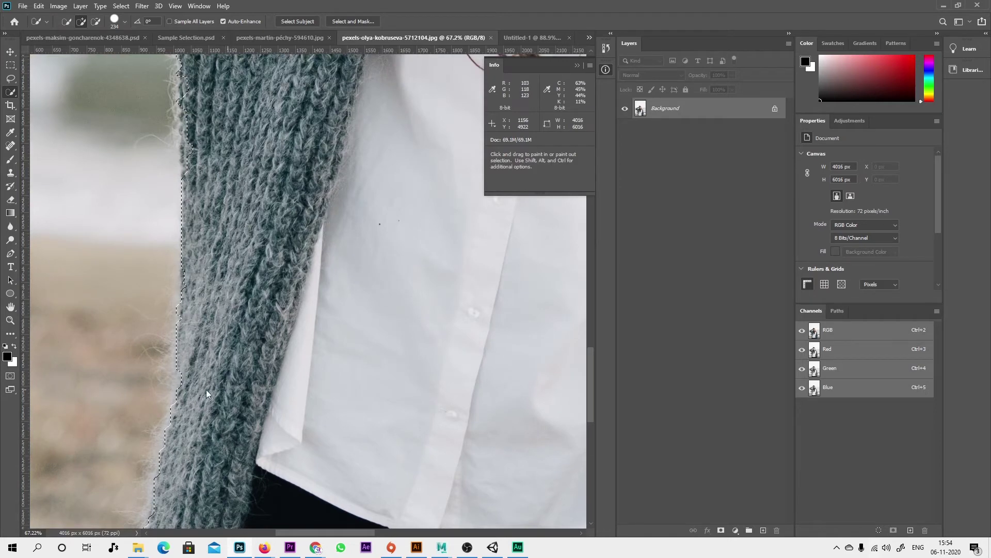
drag(206, 390, 200, 438)
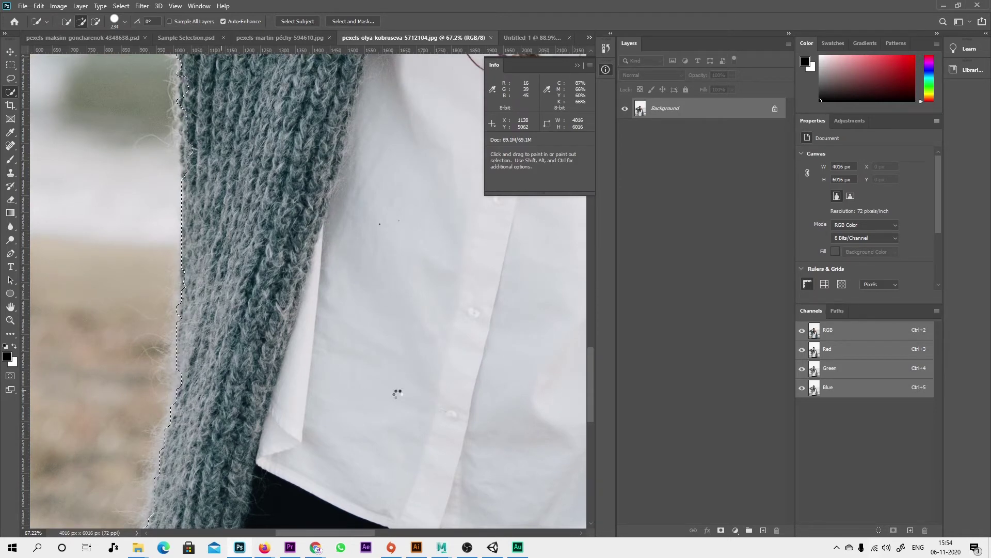
scroll(415, 361, down, 3)
scroll(416, 361, down, 3)
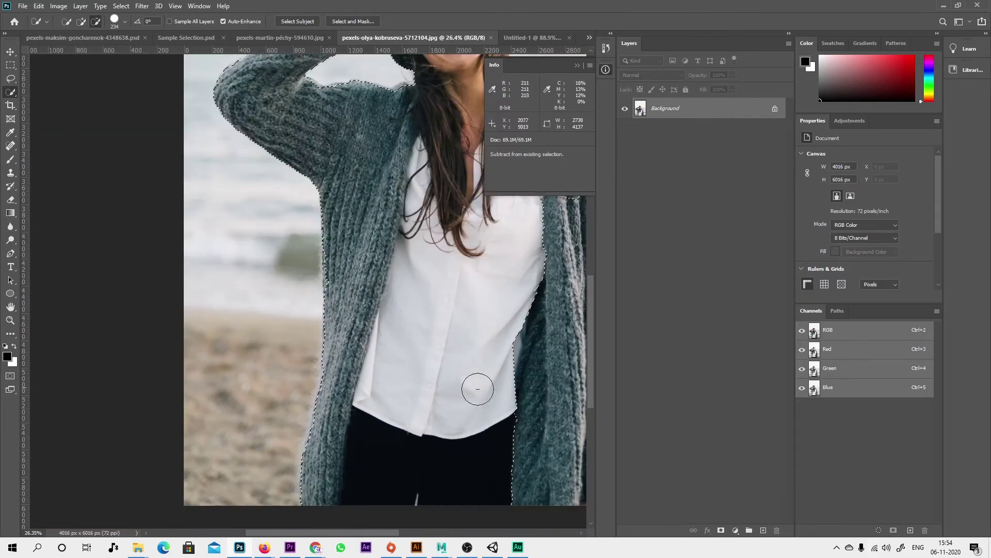
mouse_move(476, 387)
mouse_down()
mouse_move(281, 277)
mouse_move(24, 271)
mouse_up()
mouse_move(282, 90)
mouse_down()
mouse_move(285, 74)
mouse_move(324, 340)
mouse_up()
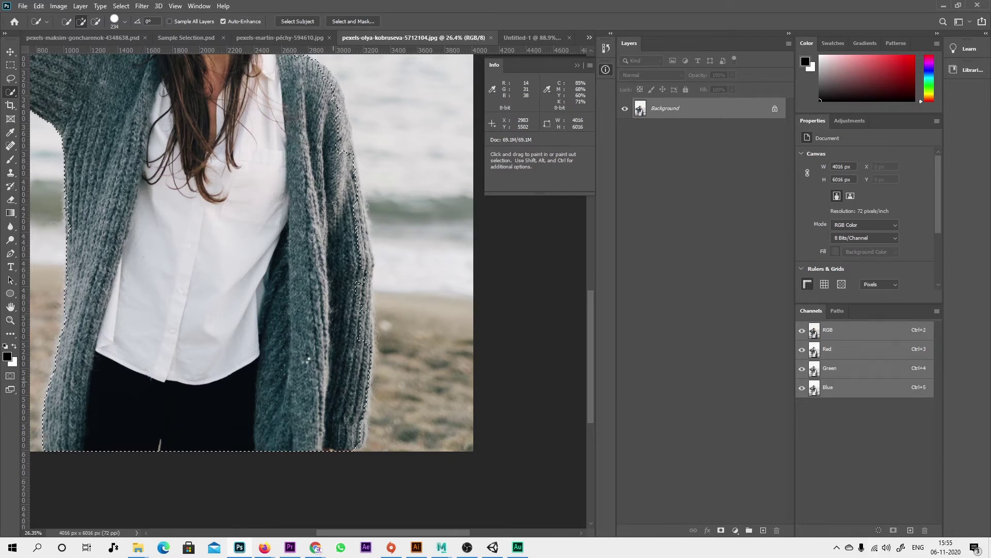
drag(308, 358, 323, 490)
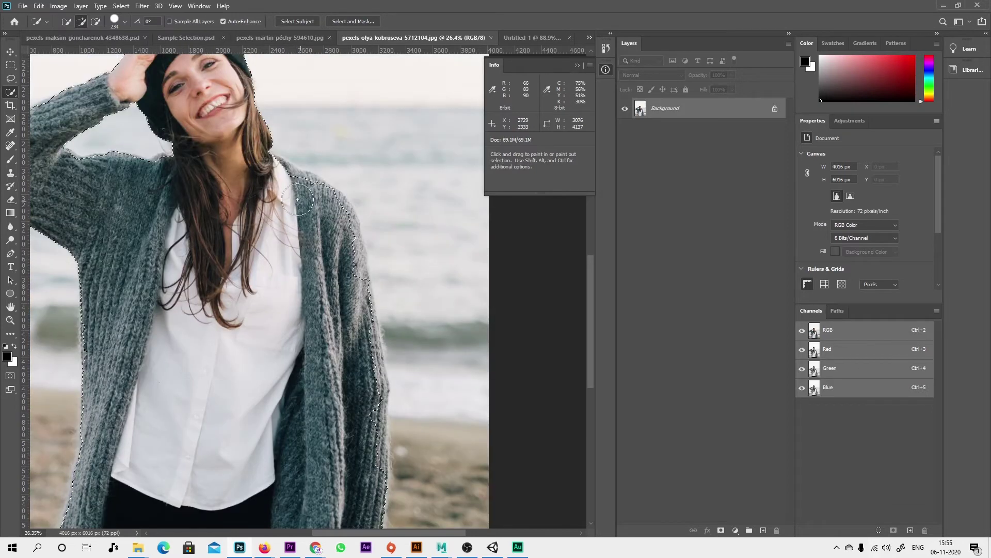
mouse_move(297, 199)
mouse_down()
mouse_move(337, 216)
mouse_move(357, 261)
mouse_move(377, 428)
mouse_move(396, 452)
mouse_up()
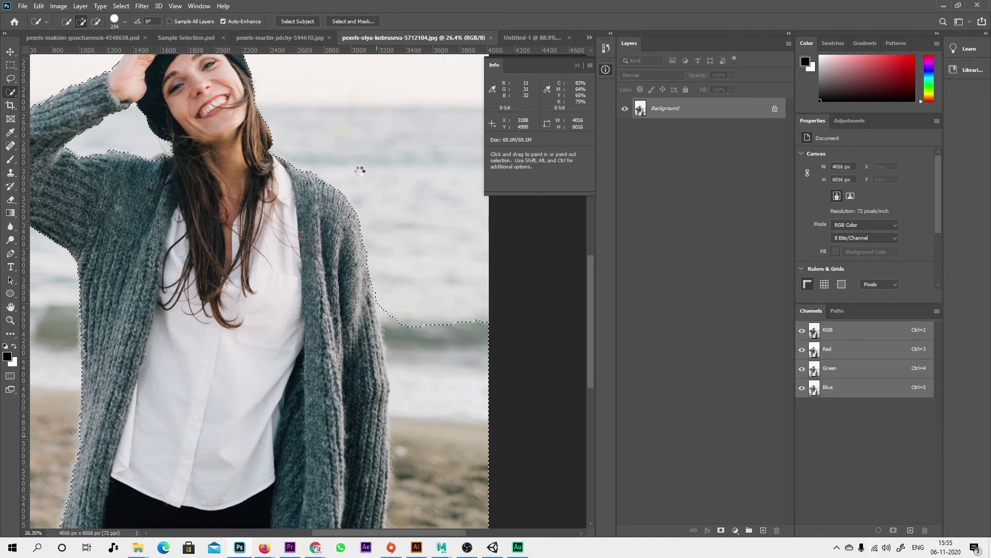
scroll(359, 170, down, 5)
mouse_move(354, 132)
mouse_down()
mouse_move(327, 248)
mouse_move(328, 310)
mouse_up()
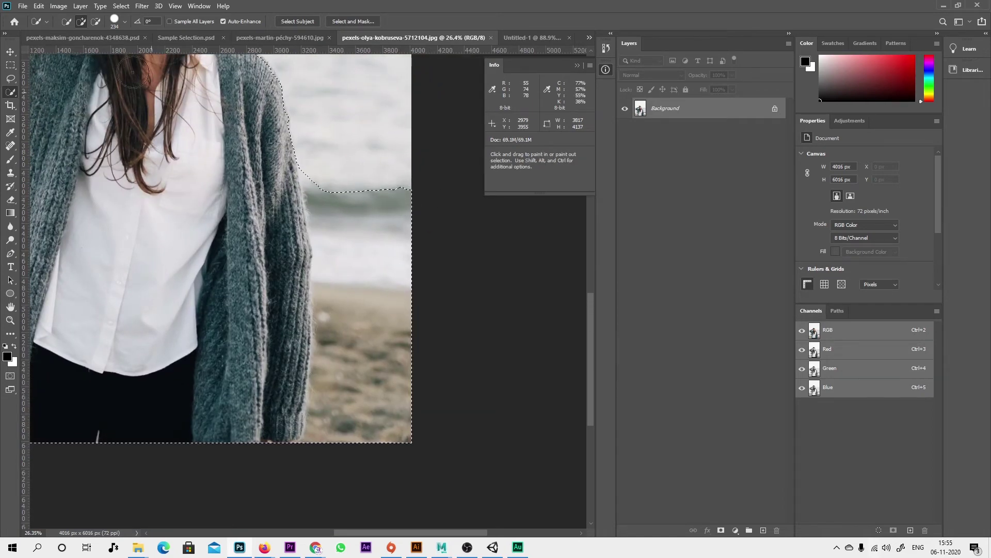
Step: In Subtract mode, remove the sky right of the cardigan and shrink the brush to 37 px
click(96, 21)
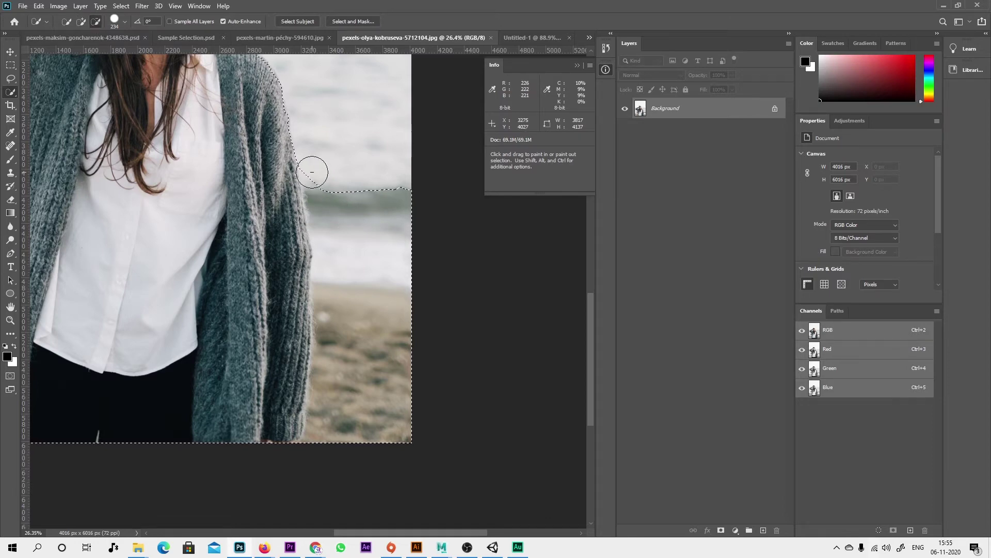
mouse_move(312, 172)
mouse_down()
mouse_move(332, 195)
mouse_move(398, 204)
mouse_move(338, 221)
mouse_move(330, 236)
mouse_move(383, 325)
mouse_move(364, 379)
mouse_up()
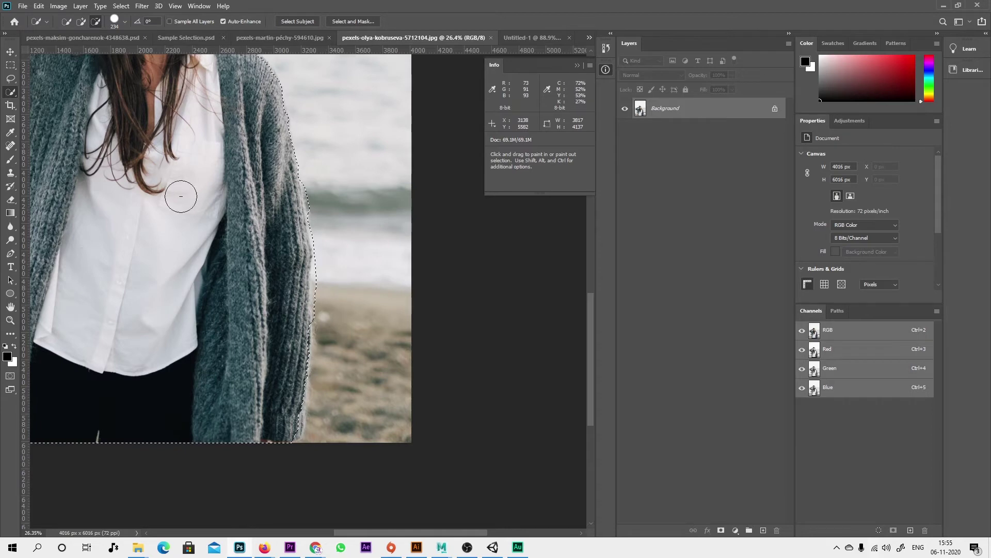
click(125, 22)
drag(114, 47, 85, 47)
key(Return)
Step: Trim and restore the selection so it follows the cardigan's right edge down to the bottom
scroll(318, 288, up, 3)
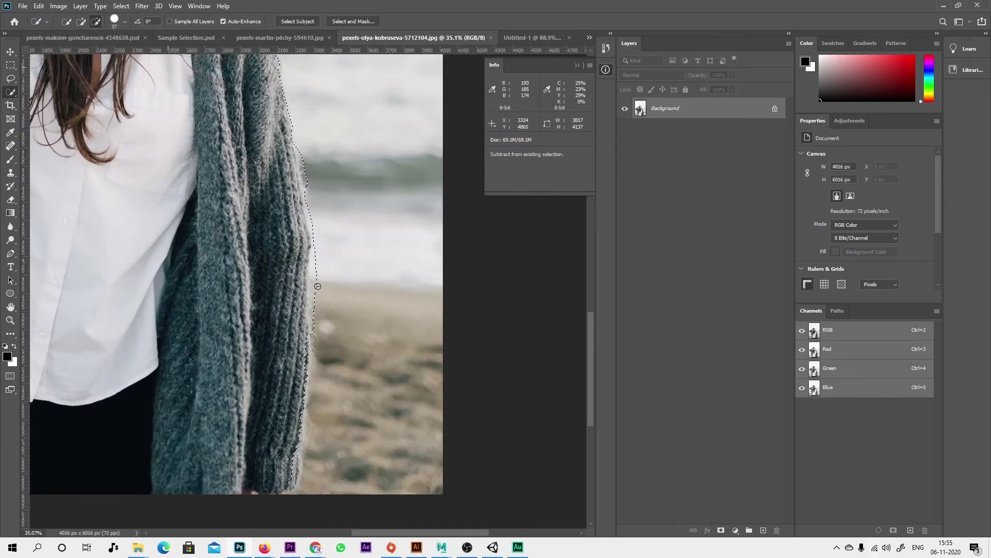
scroll(317, 274, up, 3)
scroll(316, 228, up, 3)
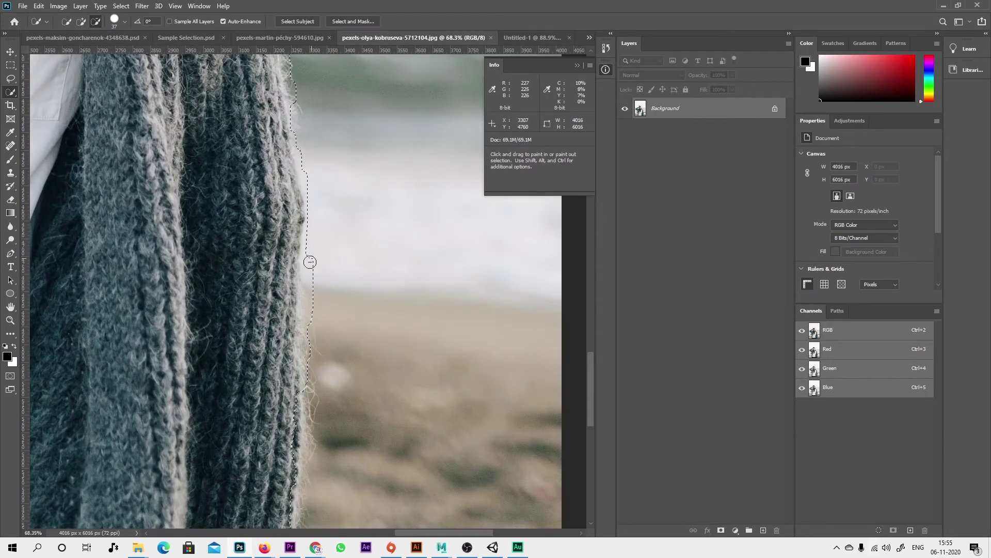
drag(310, 287, 309, 328)
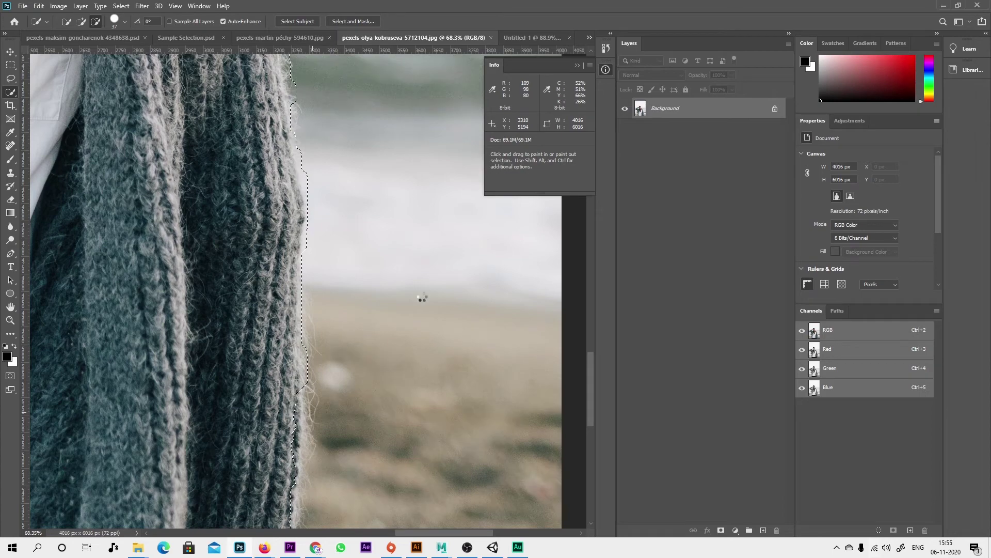
key(space)
drag(395, 328, 410, 149)
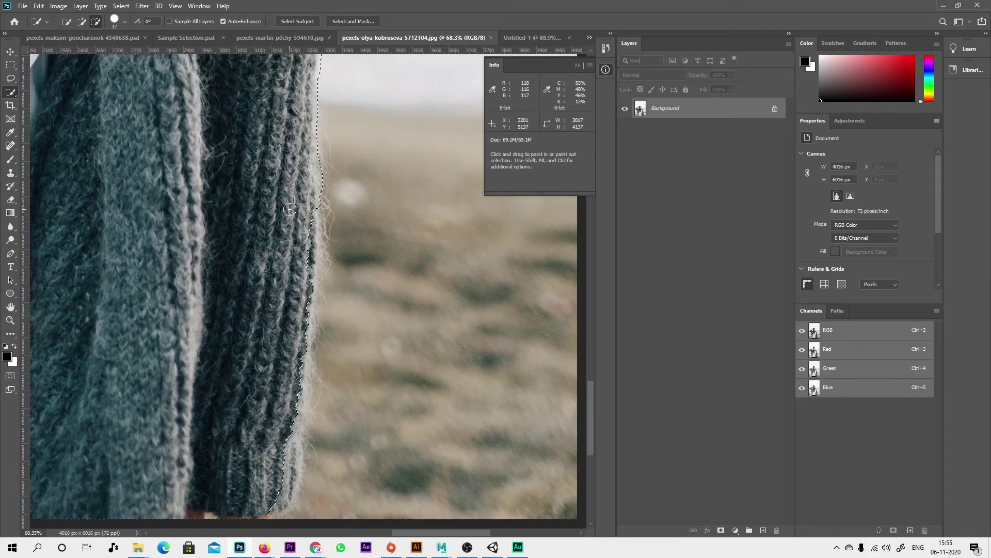
alt+click(305, 211)
click(287, 206)
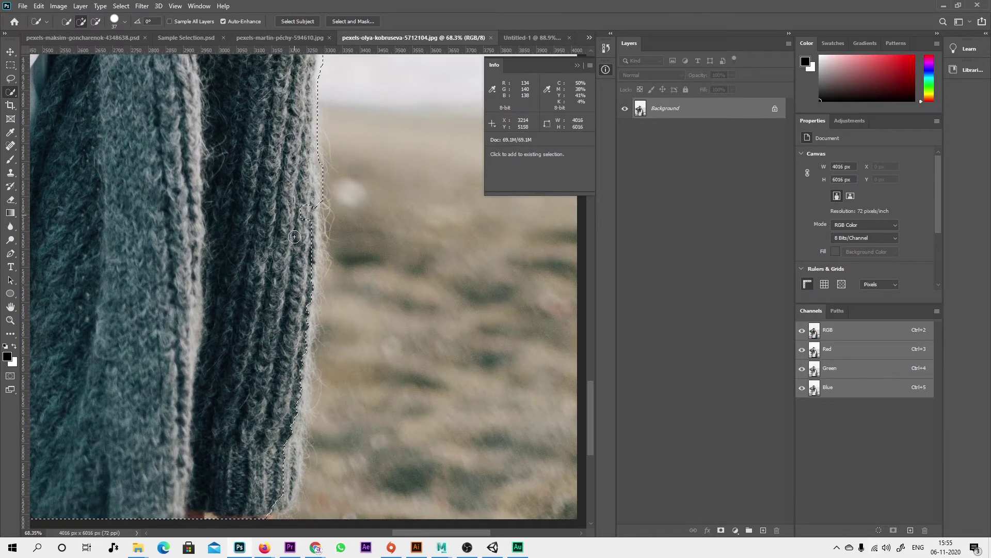
mouse_move(302, 205)
mouse_down()
mouse_move(291, 435)
mouse_move(277, 493)
mouse_up()
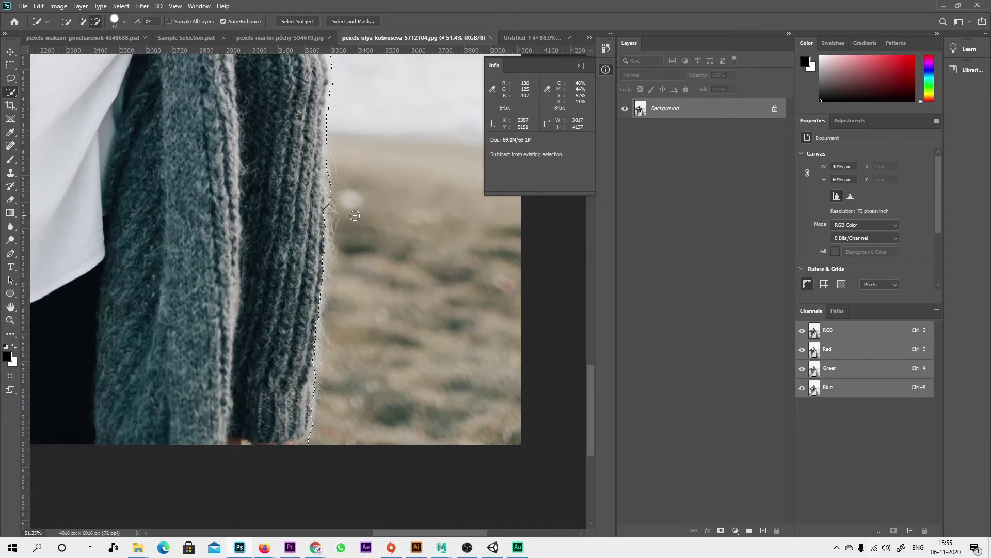
scroll(353, 217, down, 2)
scroll(354, 213, down, 2)
scroll(356, 208, down, 2)
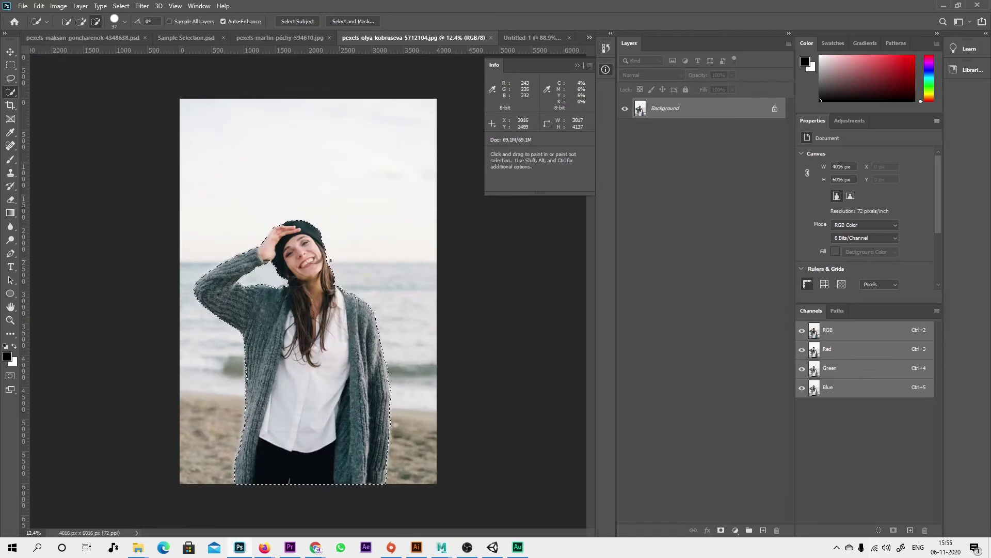
scroll(302, 279, up, 1)
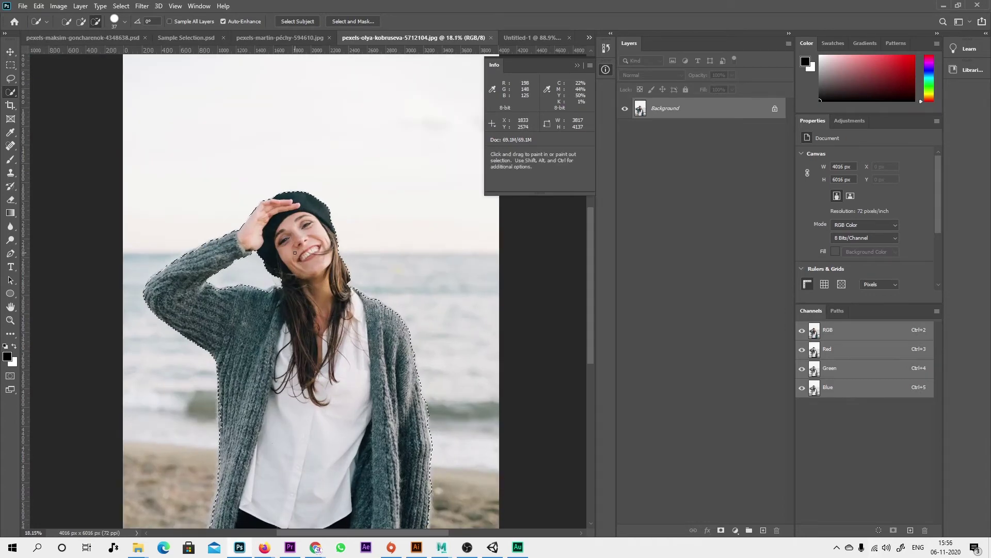
Step: Copy the selected woman and paste her onto a new Layer 1
click(38, 6)
click(48, 77)
click(38, 5)
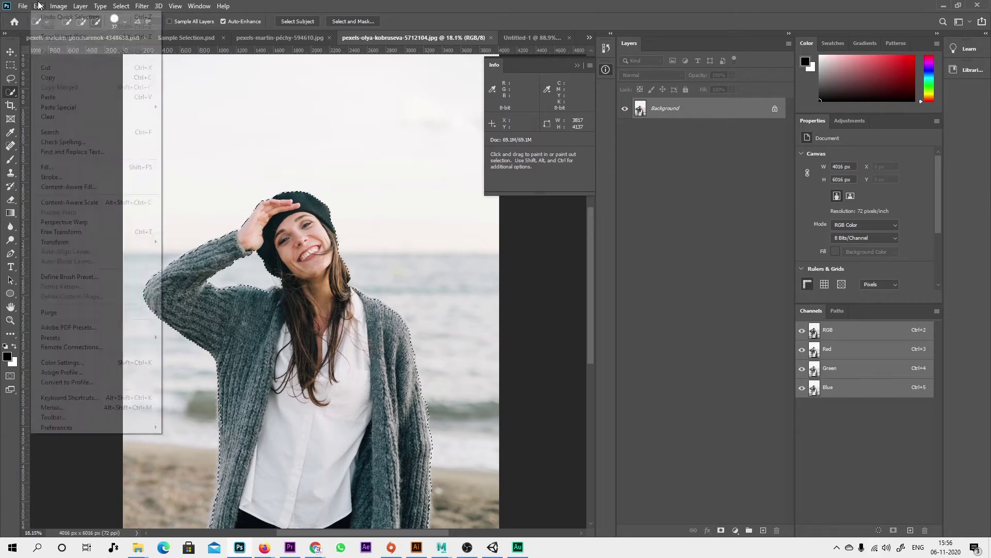
click(48, 96)
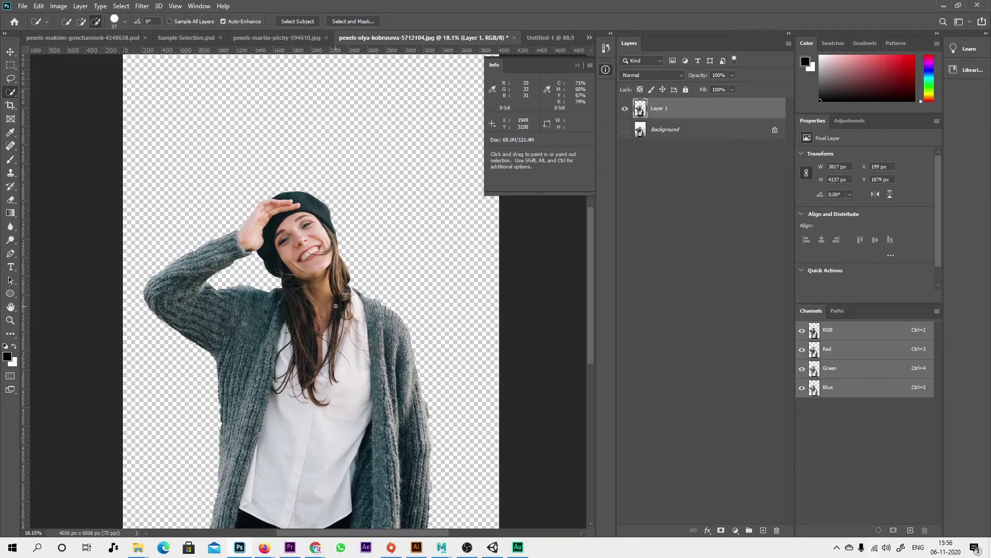
Step: Zoom in closely on the cut-out sweater edge
key(z)
mouse_move(336, 305)
mouse_down()
mouse_move(341, 316)
mouse_move(337, 251)
mouse_move(495, 293)
mouse_up()
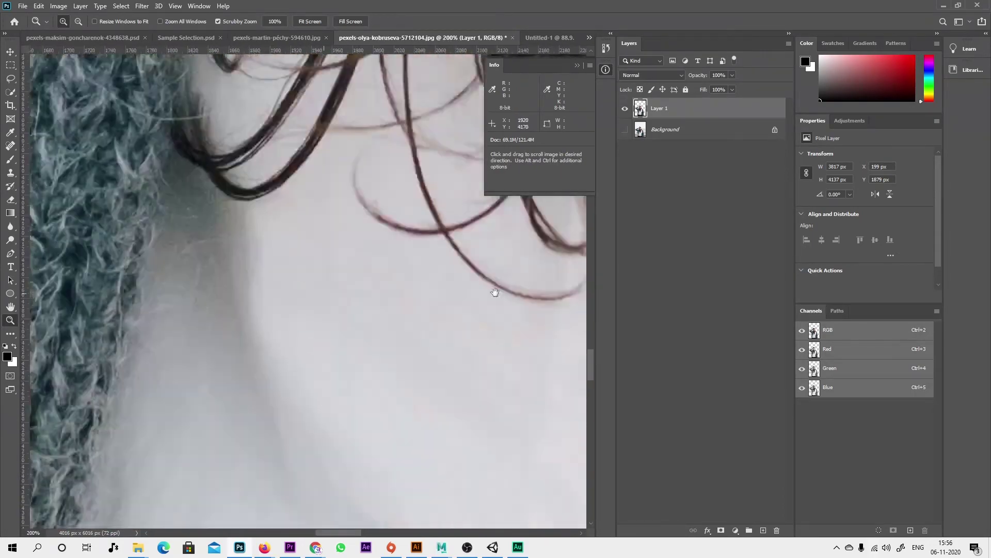
mouse_move(196, 310)
mouse_down()
mouse_move(361, 313)
mouse_move(536, 332)
mouse_up()
drag(191, 356, 354, 355)
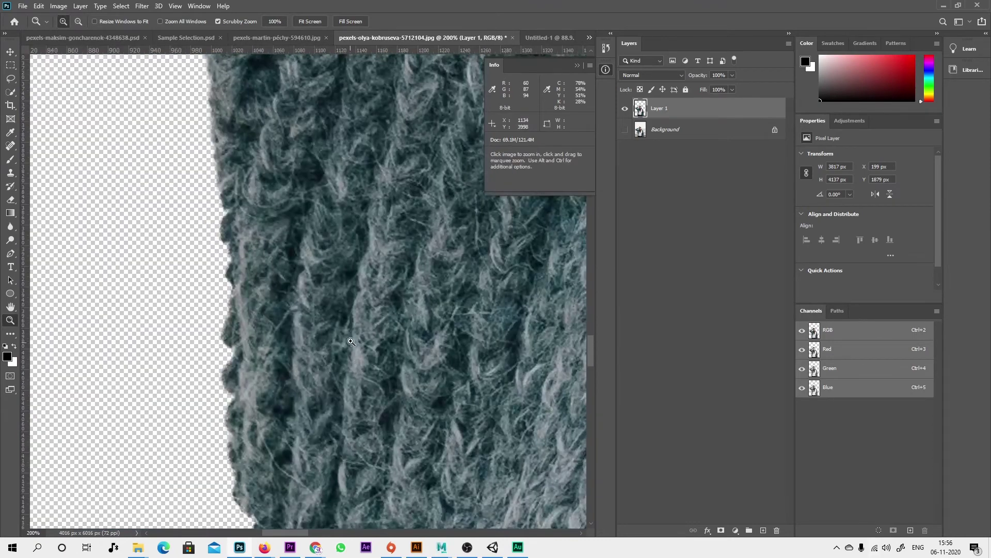
scroll(351, 342, down, 3)
scroll(356, 331, down, 3)
scroll(364, 318, down, 3)
scroll(370, 308, down, 2)
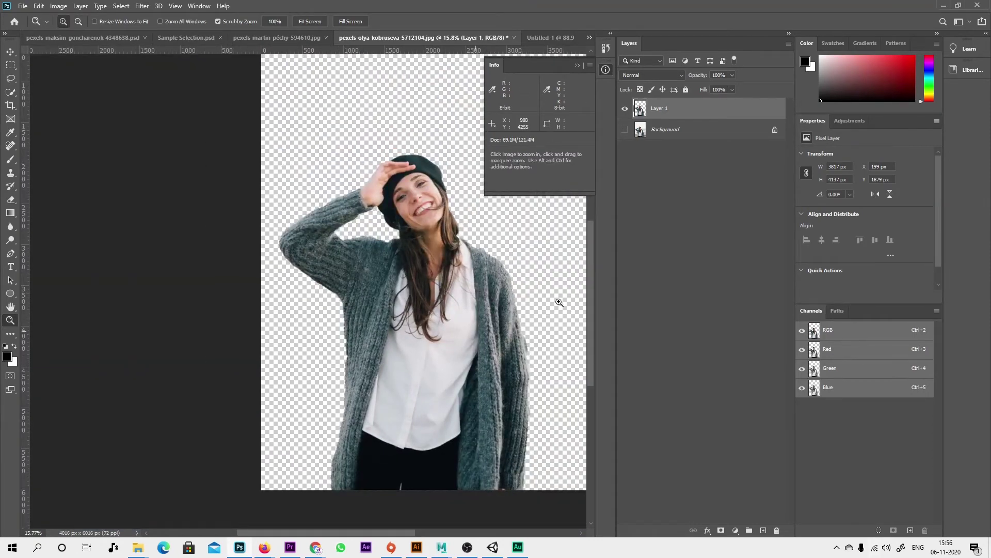
Step: Turn the Background layer back on and inspect the sweater and shirt edge
click(625, 130)
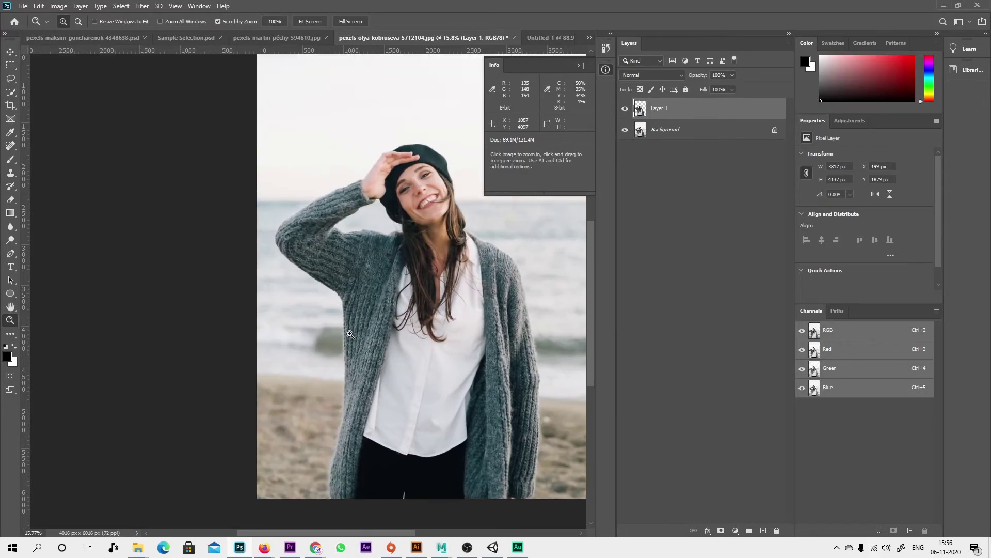
scroll(350, 334, up, 2)
scroll(330, 329, up, 2)
scroll(313, 325, up, 1)
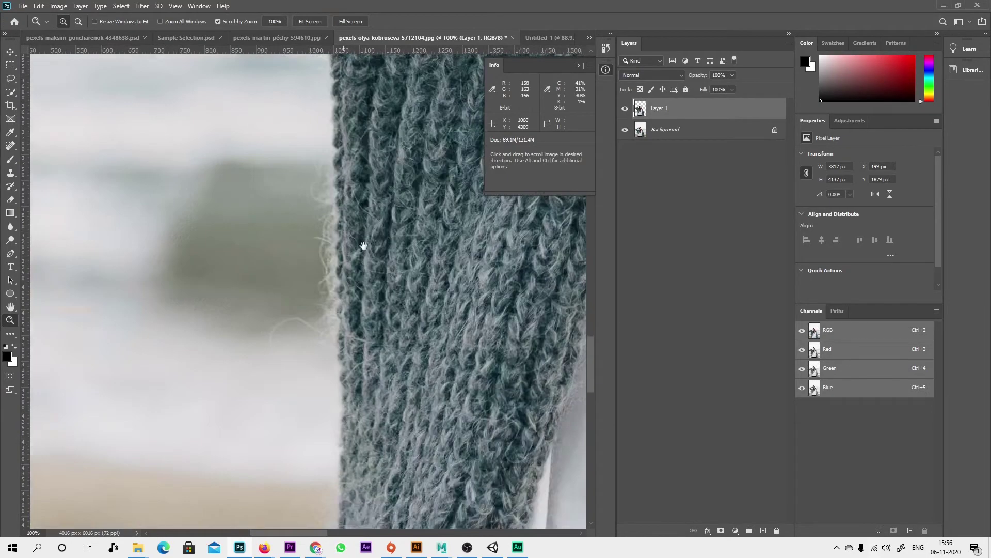
drag(321, 321, 324, 131)
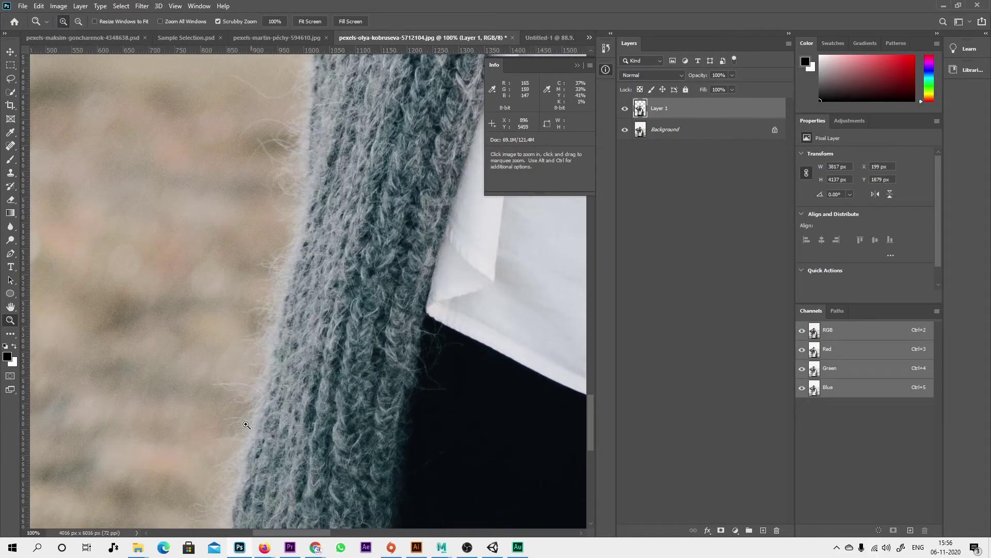
drag(377, 367, 336, 194)
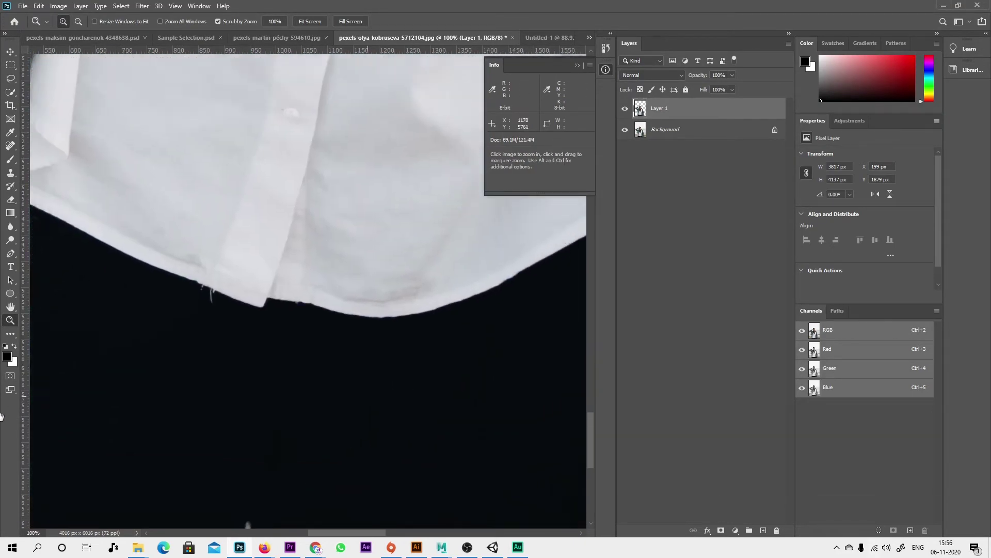
scroll(214, 373, right, 10)
scroll(327, 287, down, 4)
scroll(328, 288, down, 3)
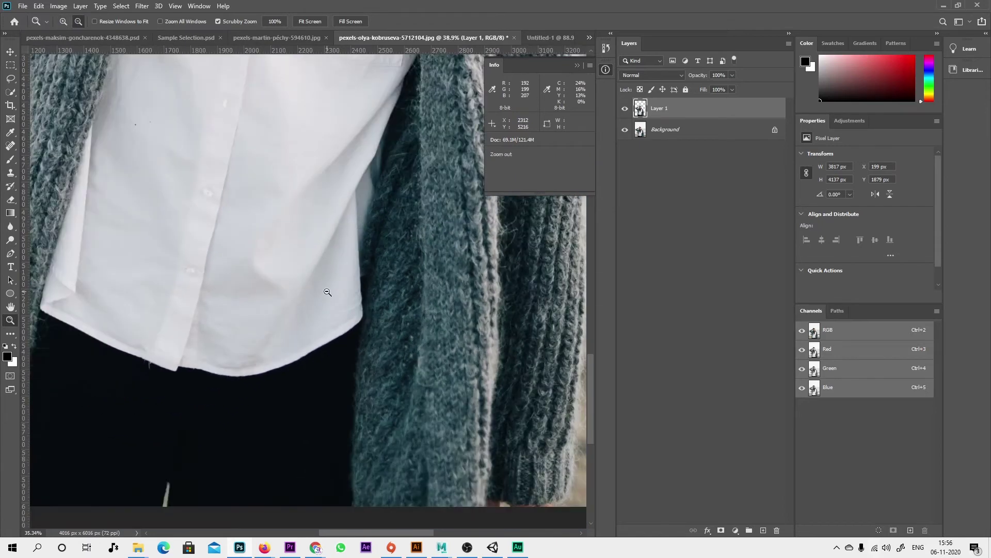
scroll(328, 288, down, 4)
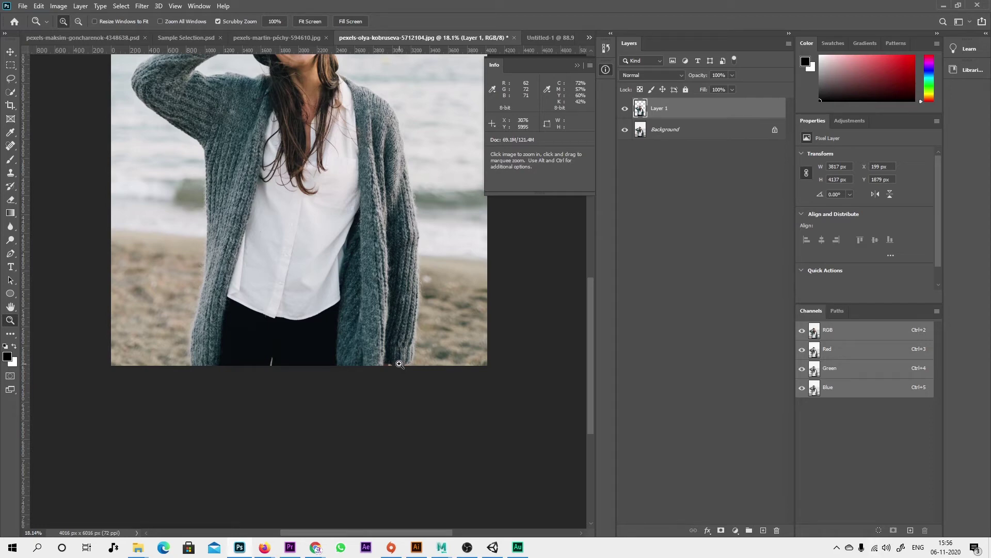
mouse_move(298, 128)
mouse_down()
mouse_move(314, 304)
mouse_move(325, 300)
mouse_up()
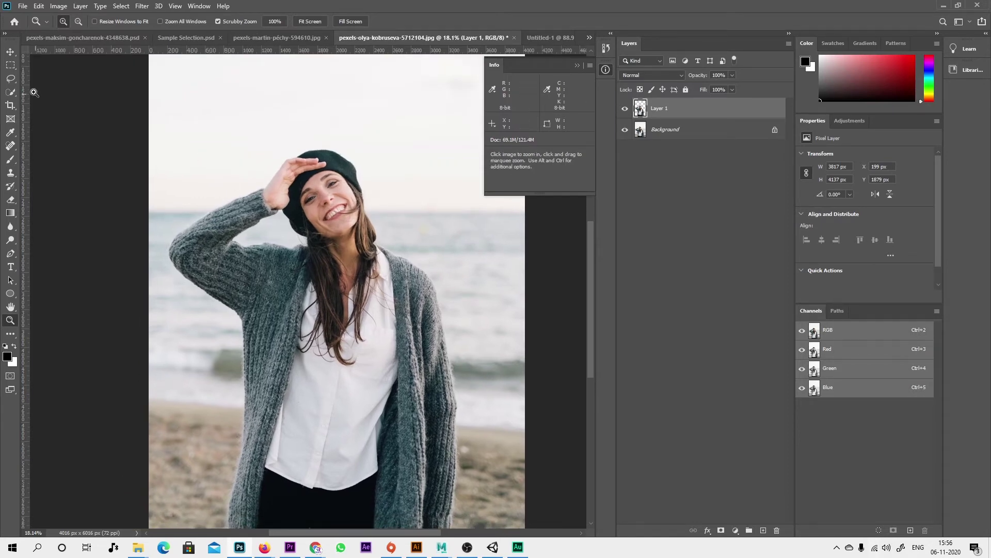
Step: Choose the Quick Selection tool and review its brush size and hardness settings
click(10, 92)
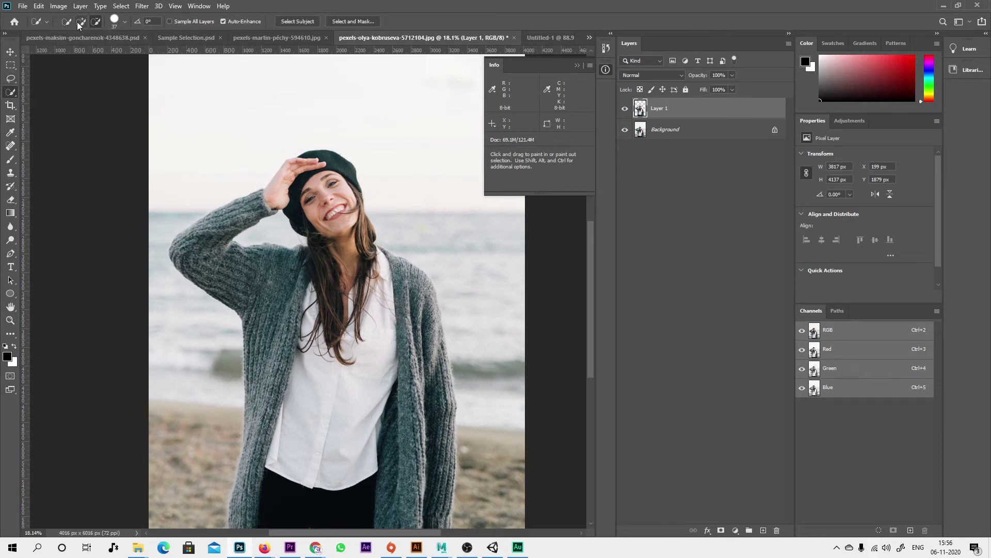
click(124, 21)
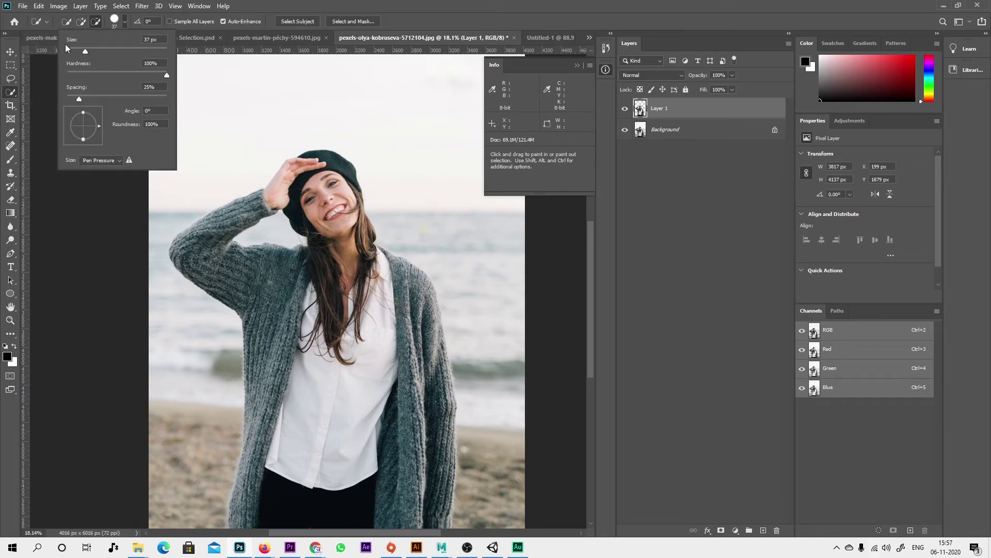
click(274, 9)
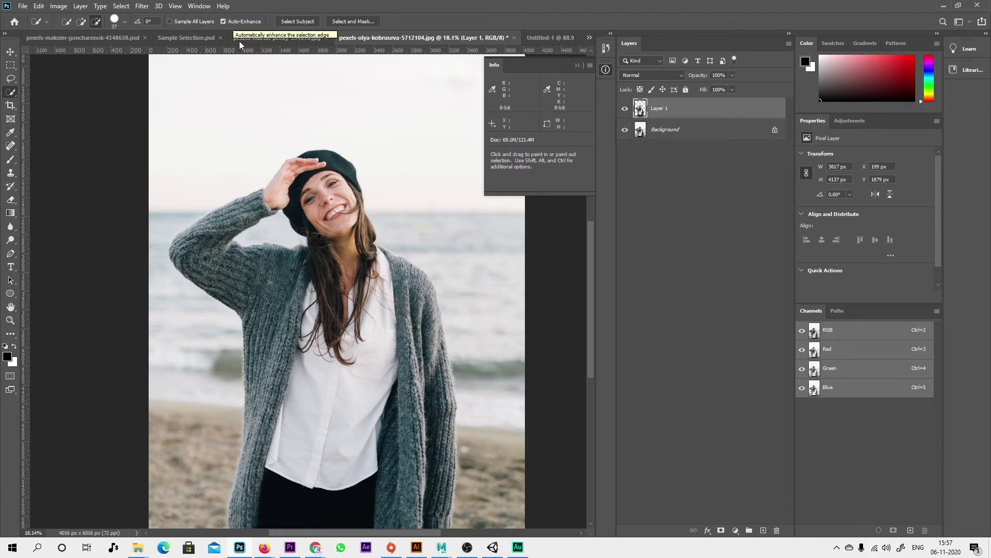
alt+scroll(135, 274, up, 3)
alt+scroll(135, 273, up, 2)
alt+scroll(135, 274, up, 2)
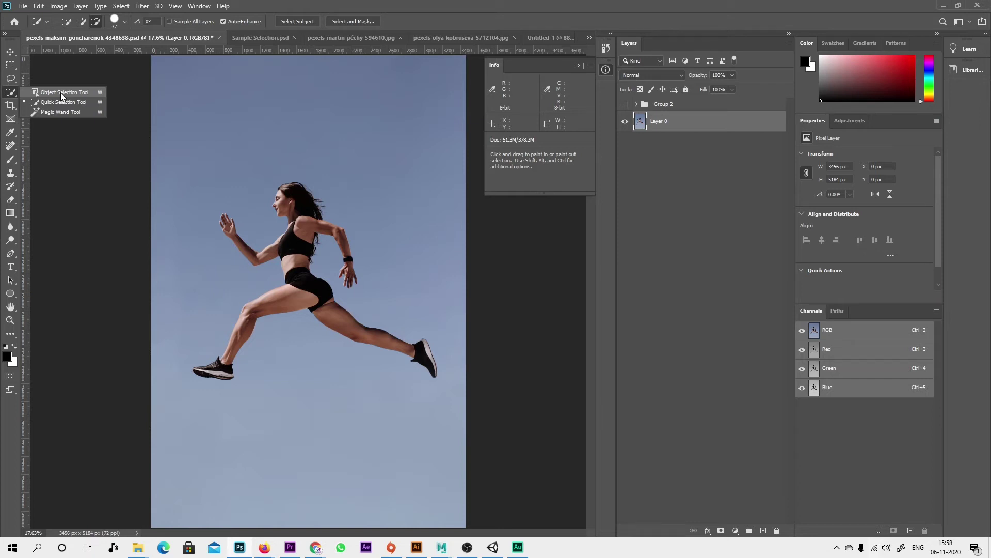
Step: Drag a Rectangle-mode Object Selection box around the leaping runner
click(60, 92)
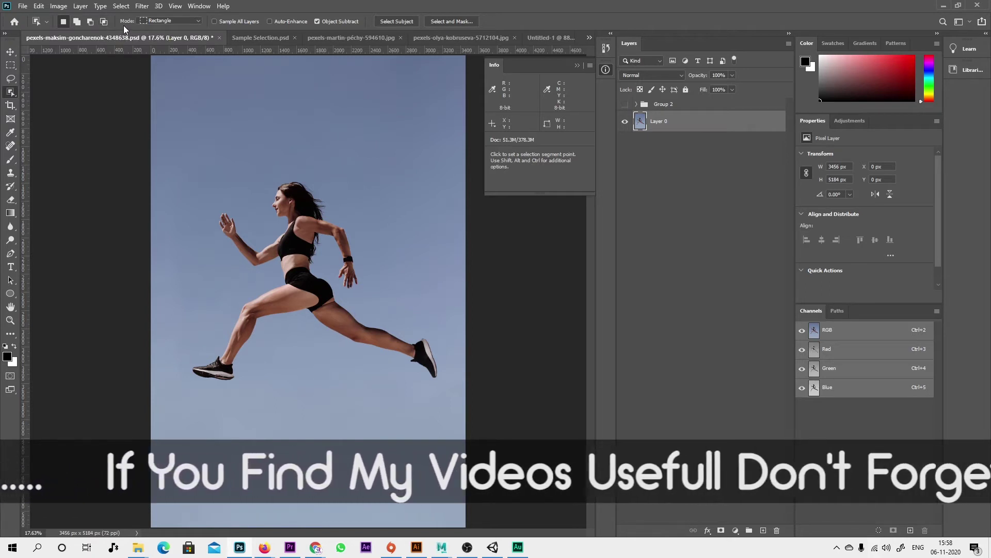
click(147, 22)
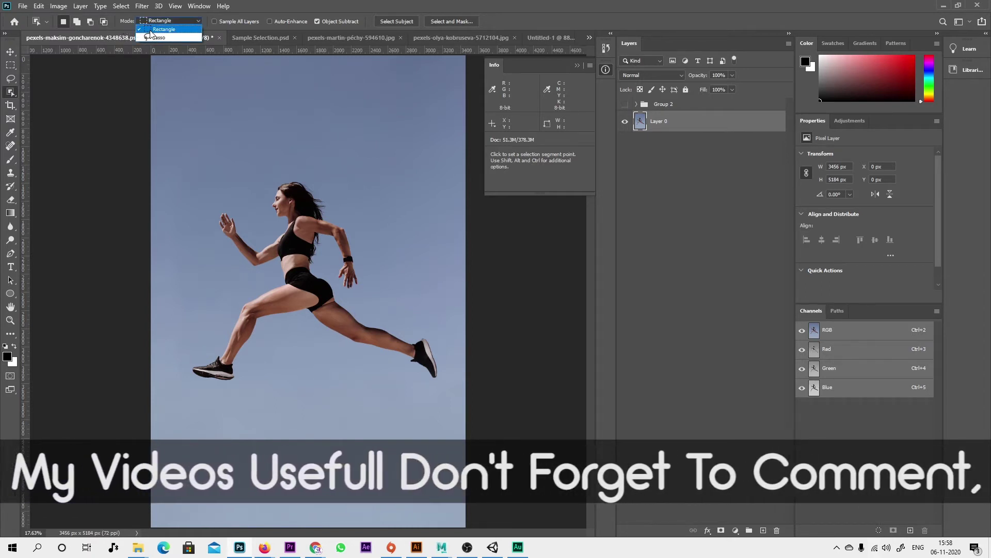
click(155, 29)
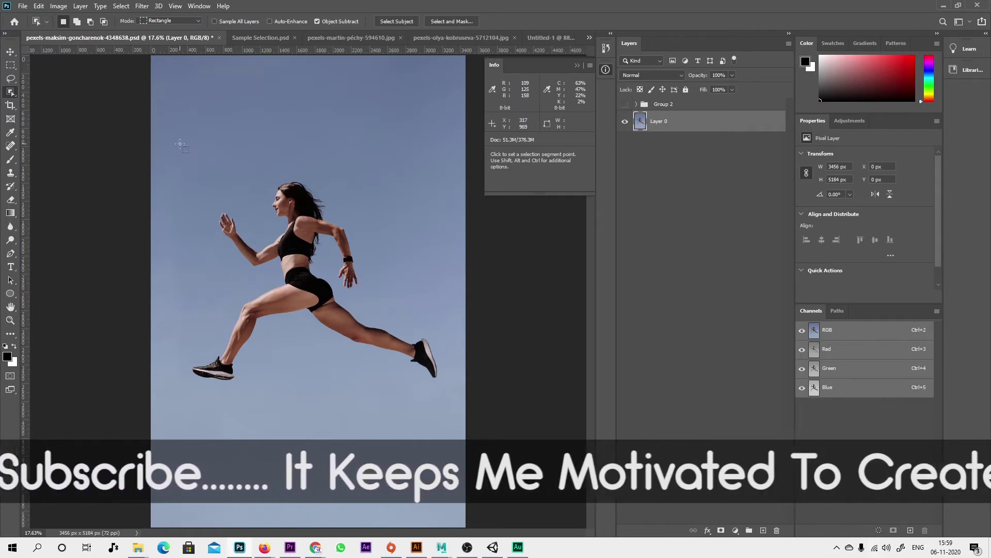
drag(184, 152, 455, 409)
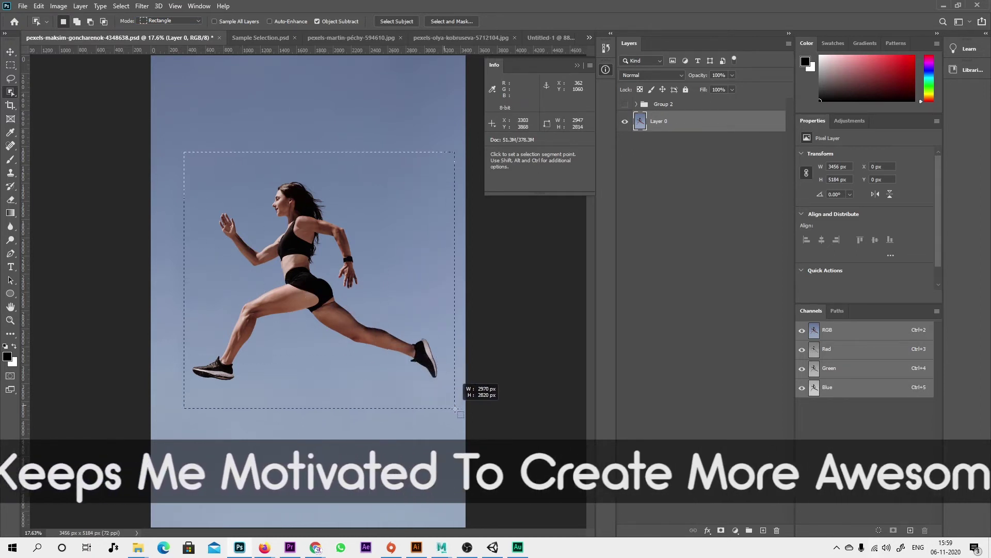
drag(455, 408, 450, 405)
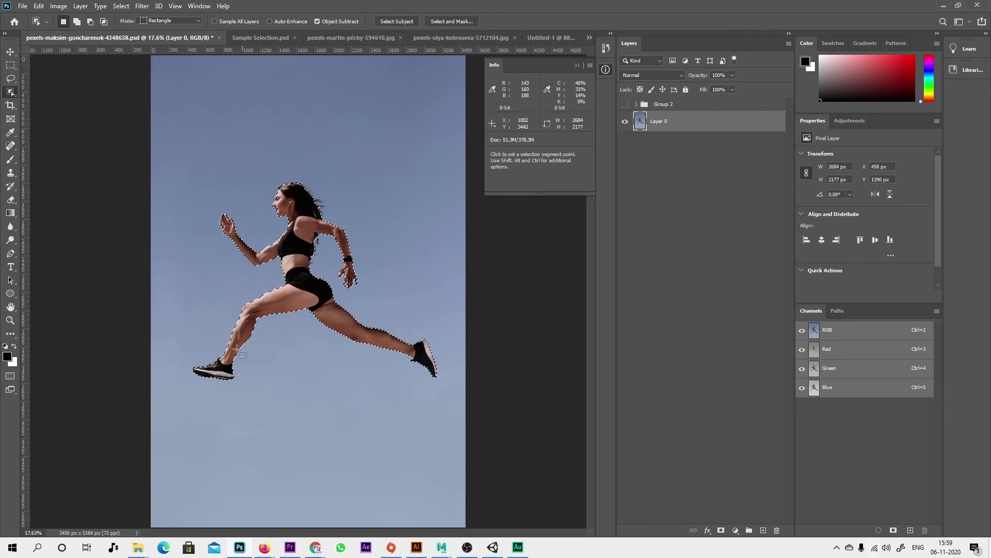
Step: Zoom in on the raised hand and refine the selection around its fingertips
scroll(227, 379, up, 2)
scroll(227, 379, up, 2)
scroll(227, 379, up, 2)
drag(313, 416, 272, 460)
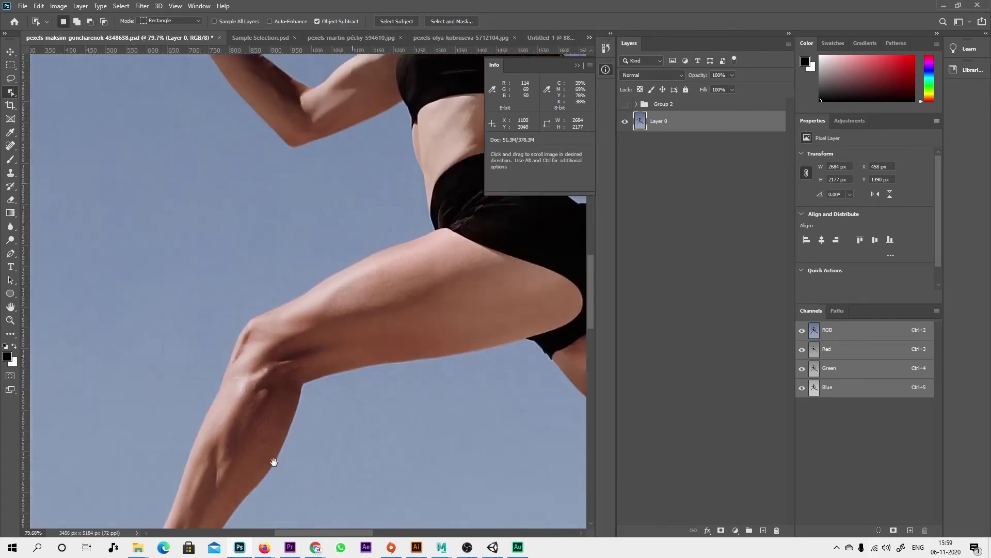
mouse_move(272, 258)
mouse_down()
mouse_move(296, 323)
mouse_move(177, 385)
mouse_move(442, 383)
mouse_up()
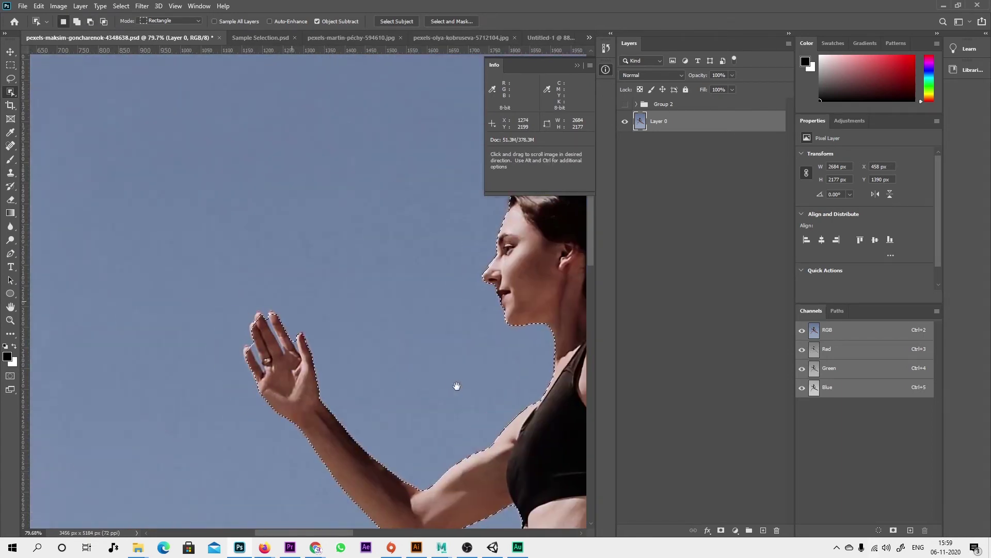
scroll(294, 366, up, 2)
scroll(294, 366, up, 2)
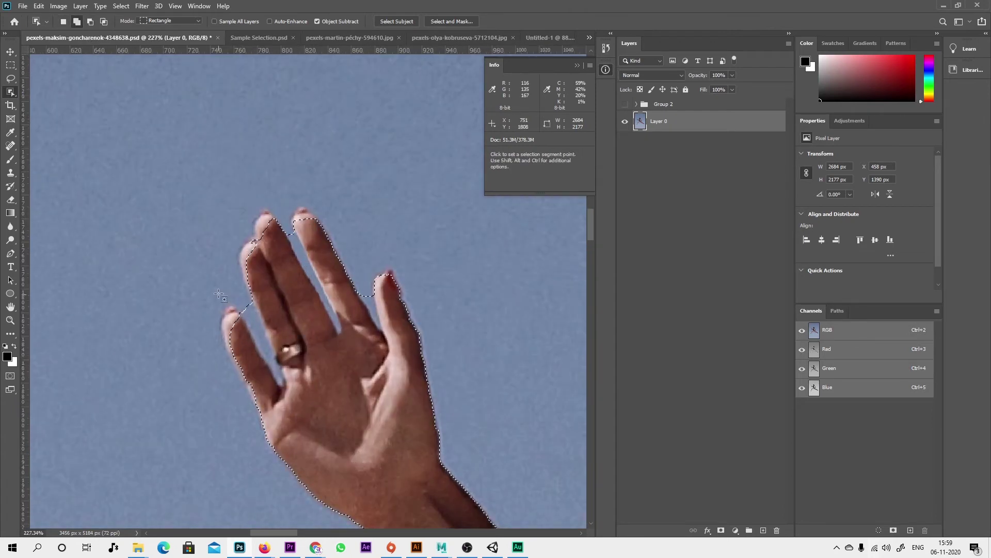
drag(209, 298, 251, 347)
drag(233, 320, 266, 385)
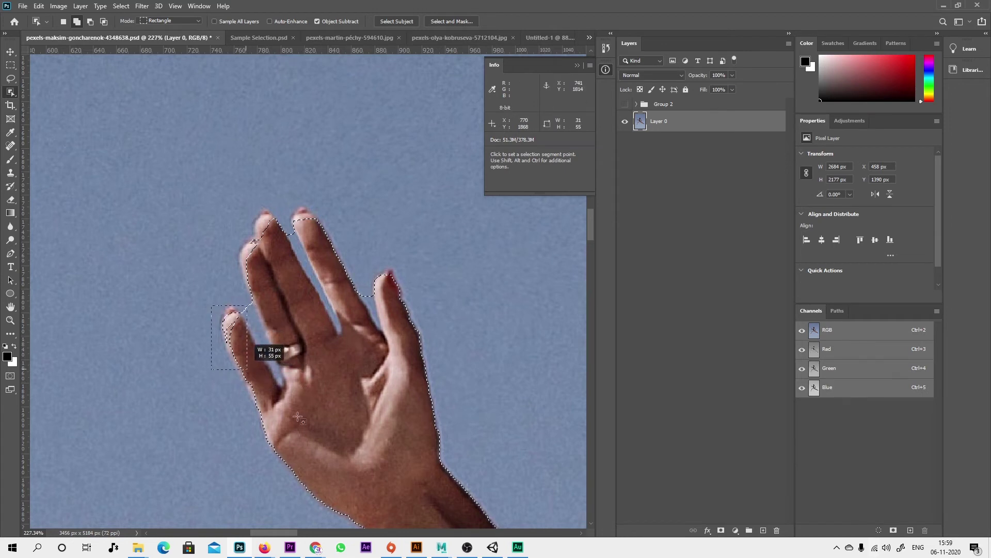
drag(235, 348, 235, 348)
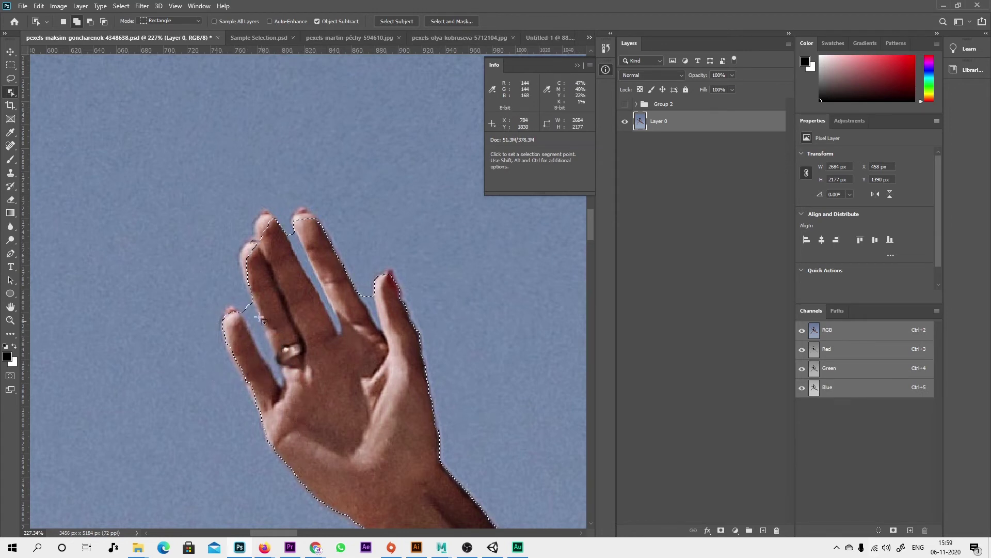
drag(230, 212, 292, 253)
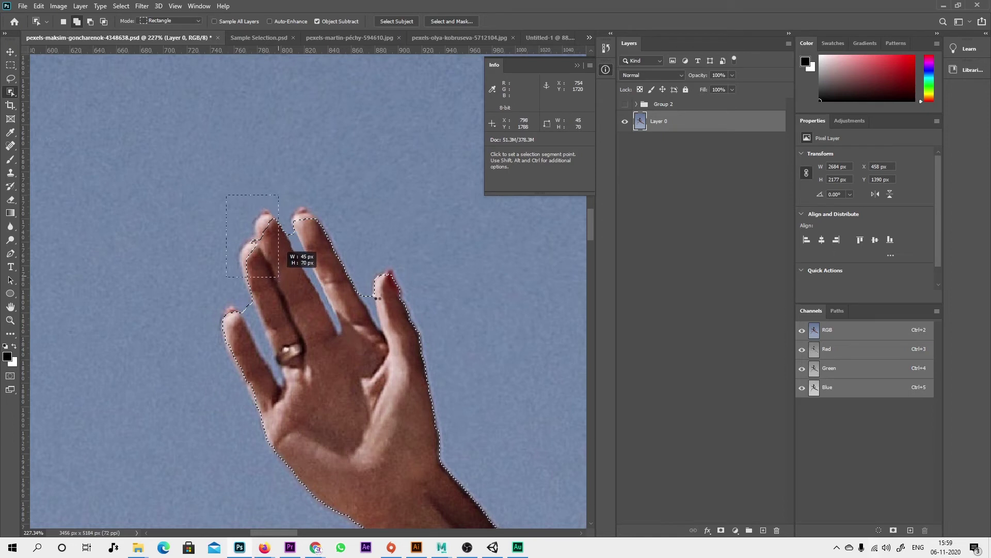
drag(223, 190, 280, 279)
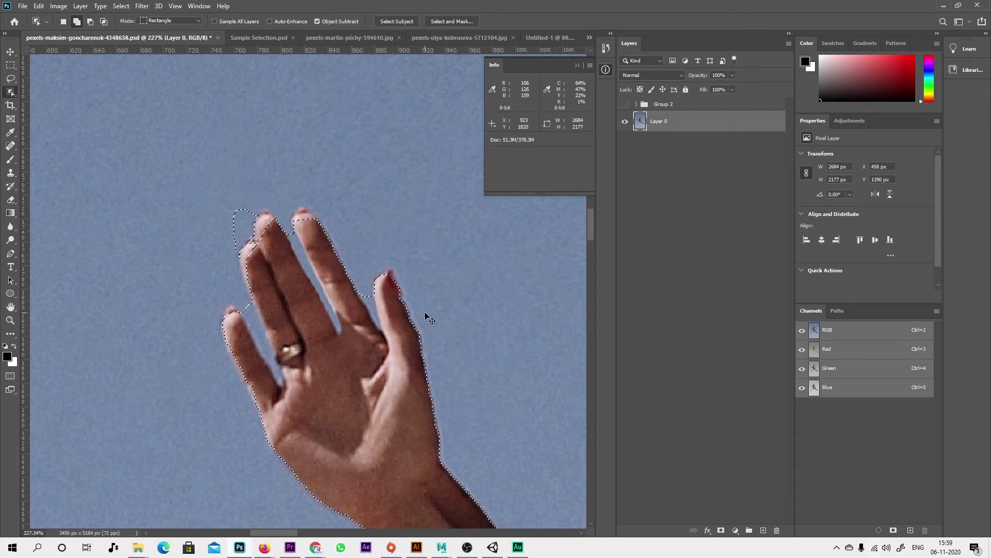
Step: Zoom in to check the selection outline along the runner's calf and shoe
scroll(424, 316, down, 5)
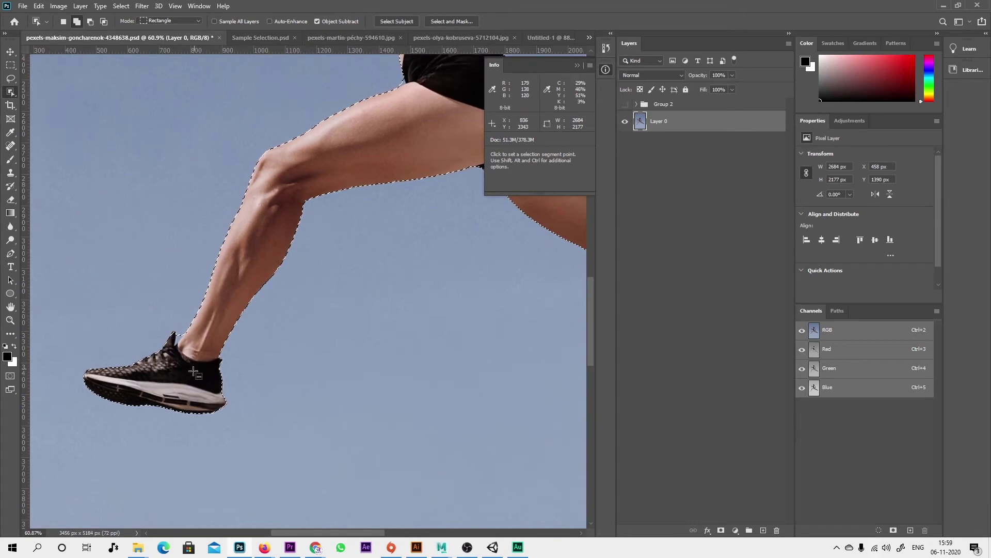
scroll(193, 373, up, 3)
scroll(193, 373, down, 3)
scroll(193, 373, down, 2)
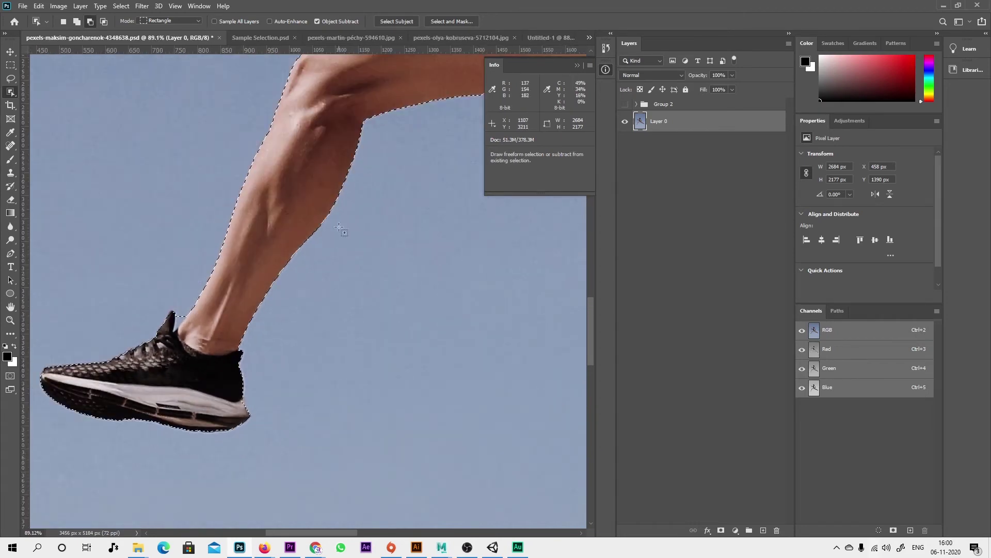
scroll(370, 400, up, 3)
drag(370, 400, 372, 428)
scroll(413, 372, down, 2)
scroll(439, 356, down, 2)
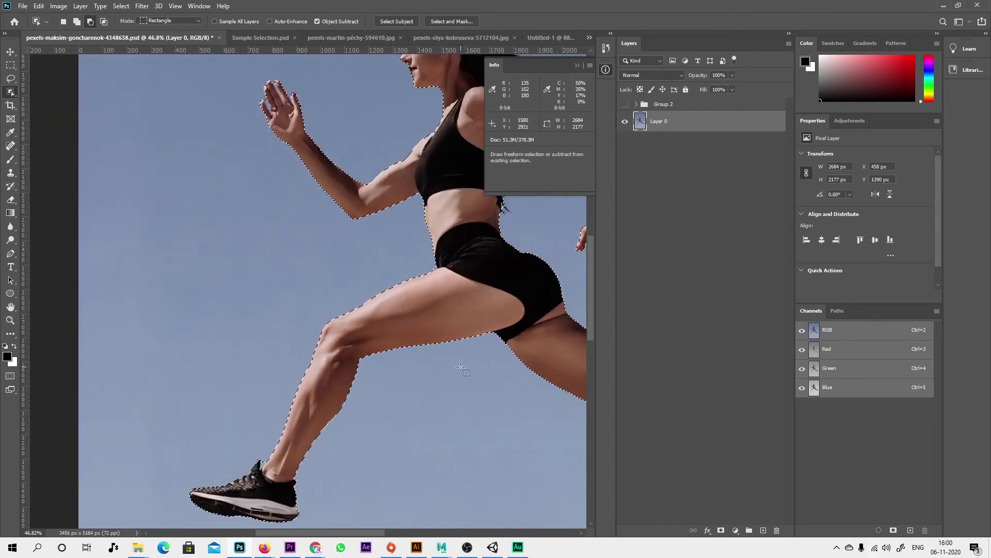
scroll(454, 345, up, 3)
scroll(420, 184, down, 3)
scroll(216, 316, down, 2)
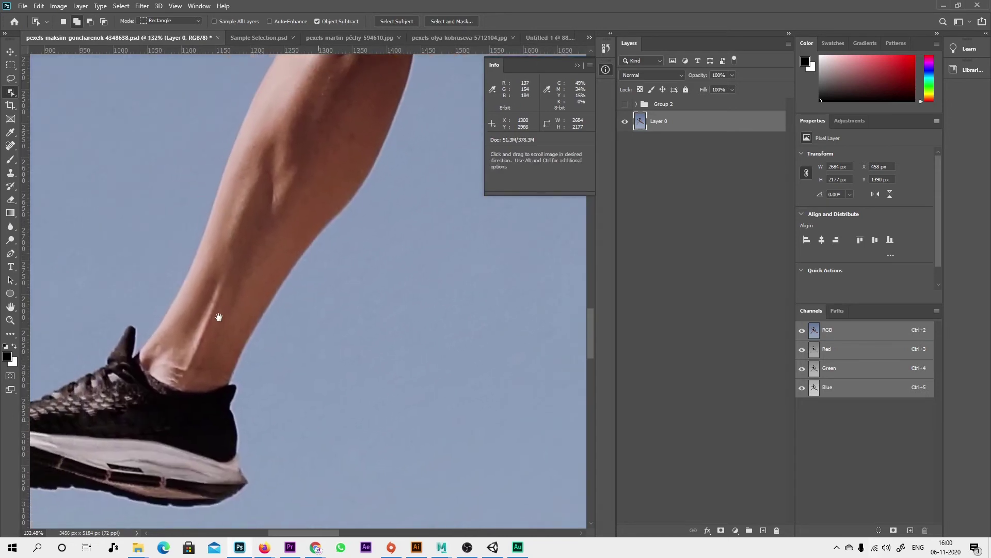
scroll(281, 354, up, 2)
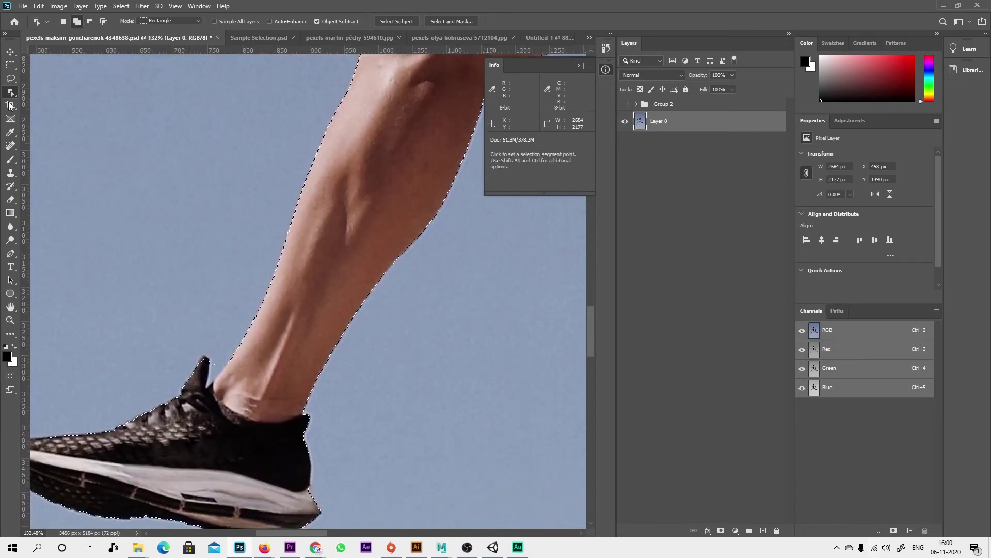
Step: Switch to the Quick Selection tool with a 17 px brush
right_click(11, 95)
click(57, 101)
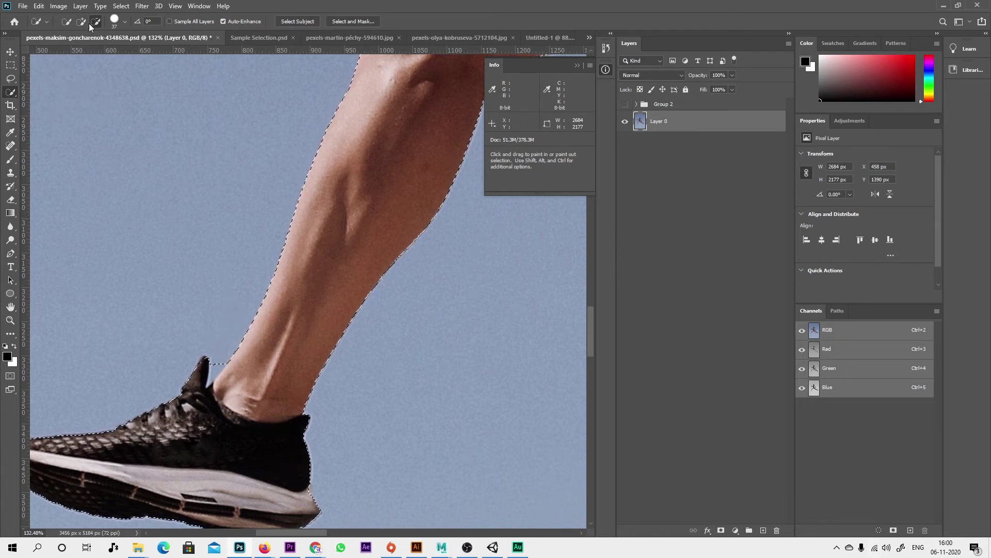
click(123, 21)
drag(76, 52, 74, 52)
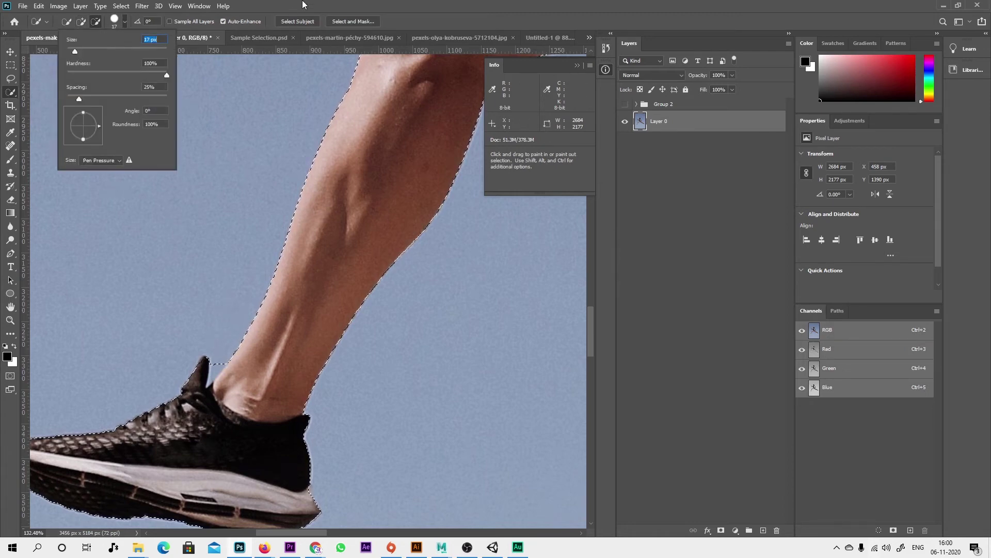
key(Return)
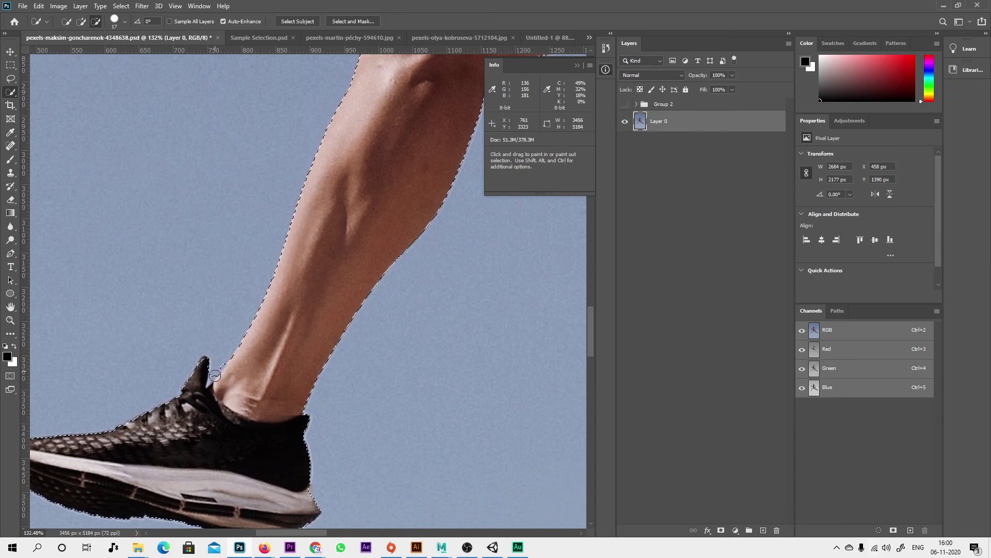
Step: Subtract the shoe tongue from the selection, add its tip back, then zoom out
drag(211, 371, 205, 383)
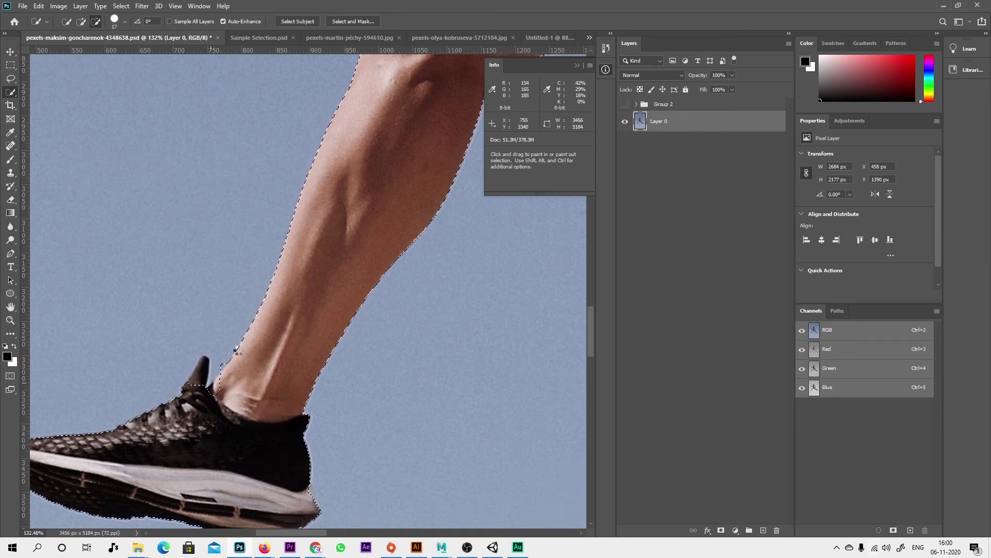
alt+click(192, 388)
right_click(11, 92)
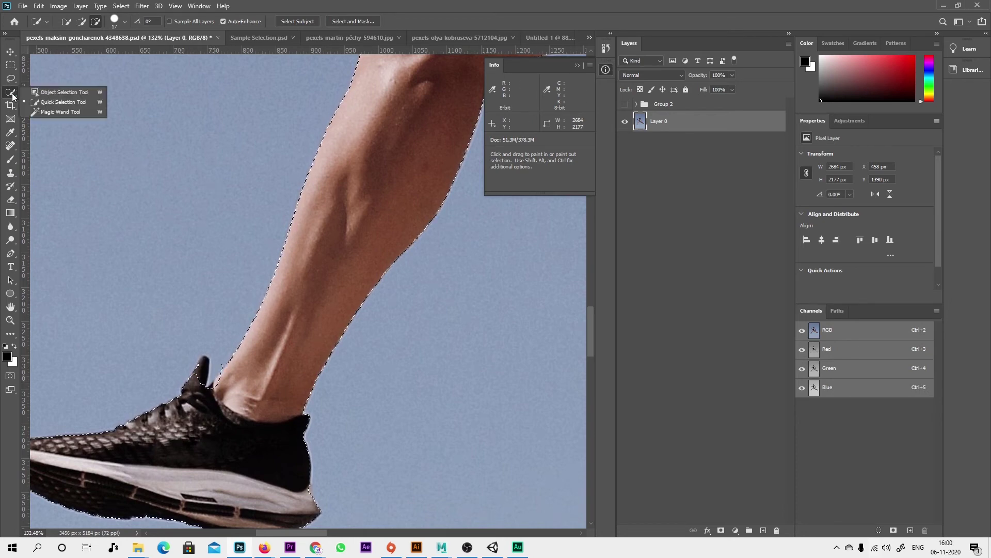
click(46, 102)
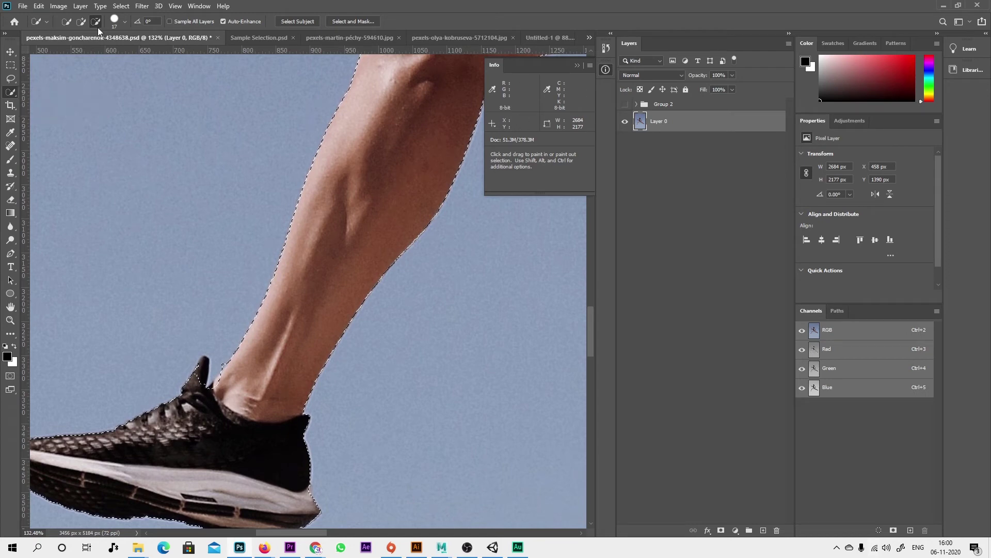
click(81, 21)
drag(202, 379, 202, 374)
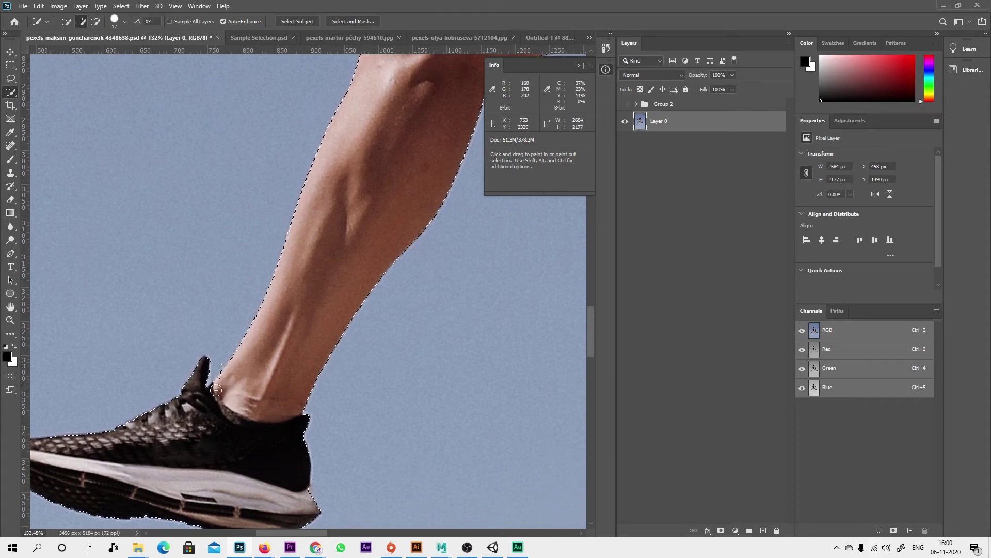
scroll(400, 379, down, 3)
scroll(320, 362, down, 3)
scroll(229, 337, down, 3)
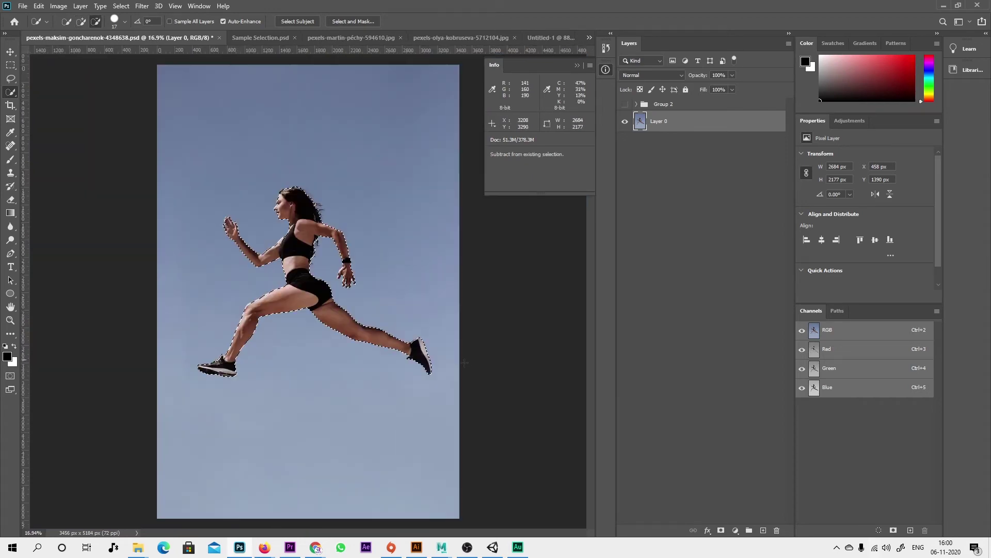
key(alt)
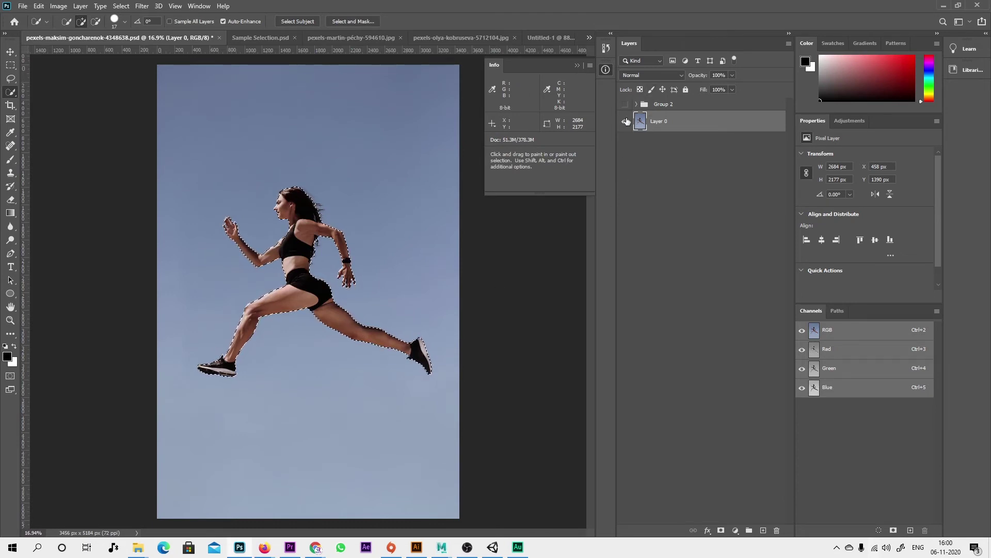
Step: Drop the selection and compare the Group 2 composite against the original runner photo
click(625, 121)
click(652, 104)
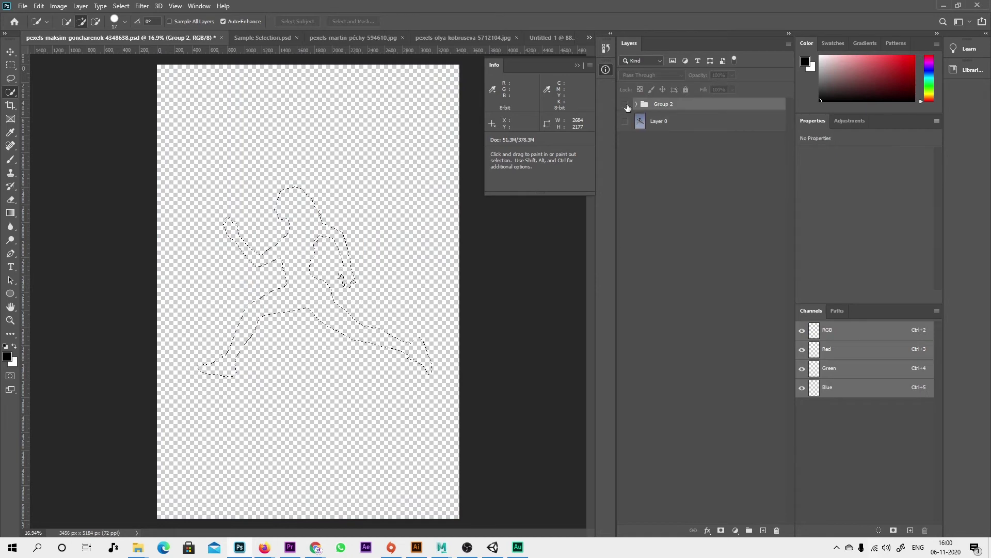
click(624, 104)
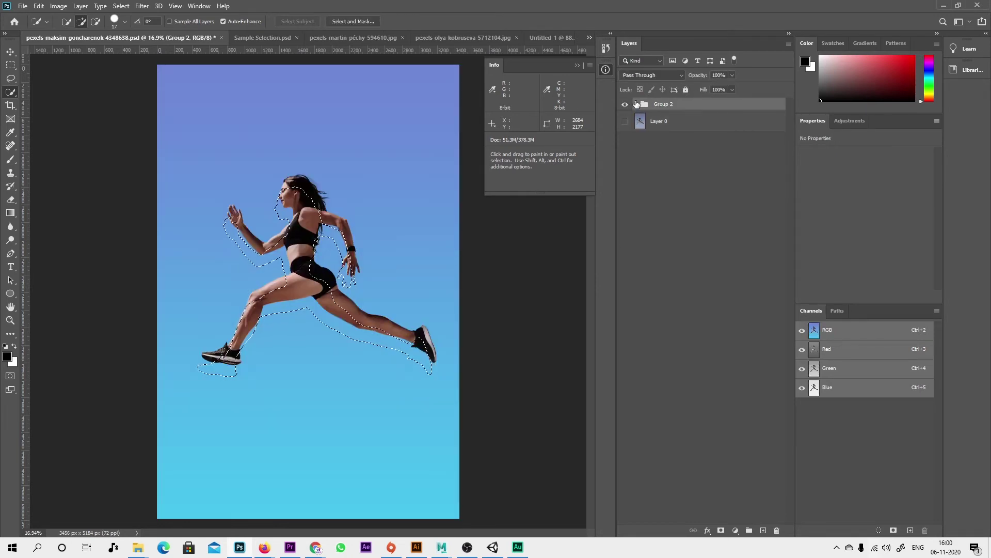
key(ctrl+d)
click(625, 105)
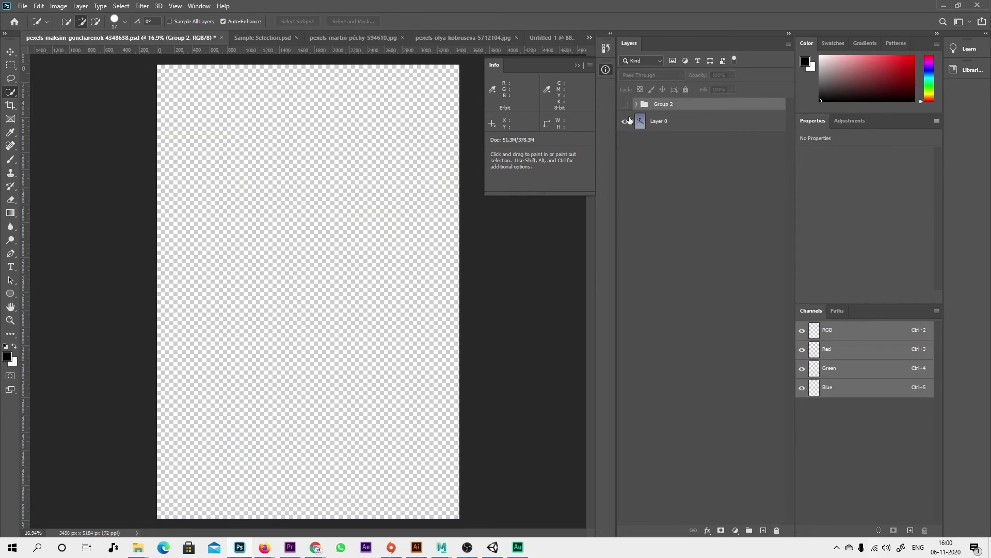
click(626, 121)
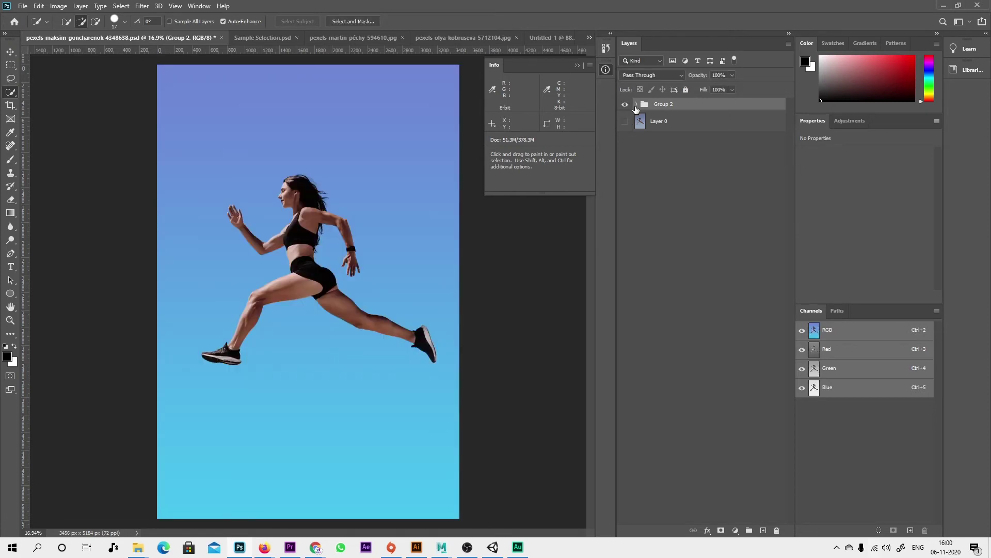
Step: Expand Group 2, hide the gradient and sea backgrounds, and show Group 1's beach photo
click(635, 104)
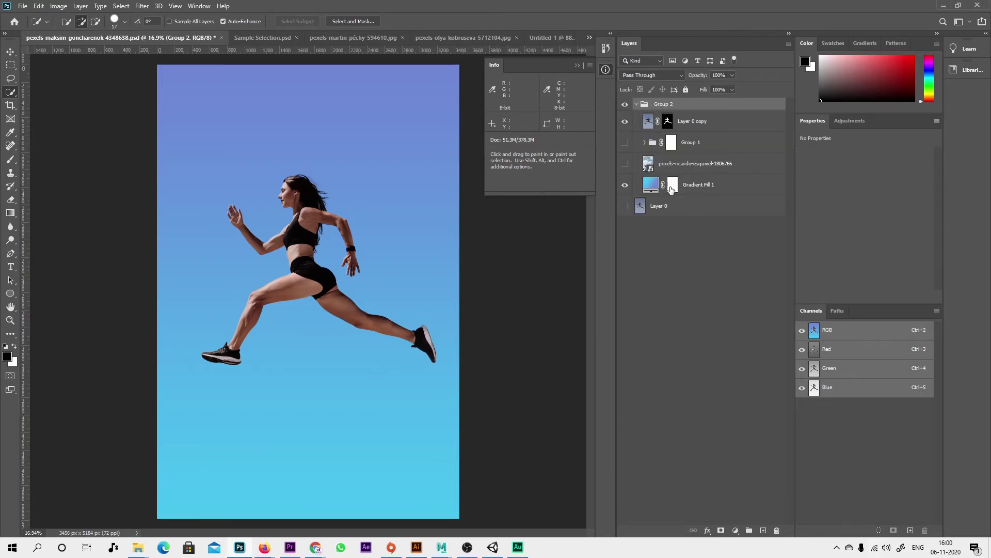
click(625, 185)
click(625, 184)
click(624, 184)
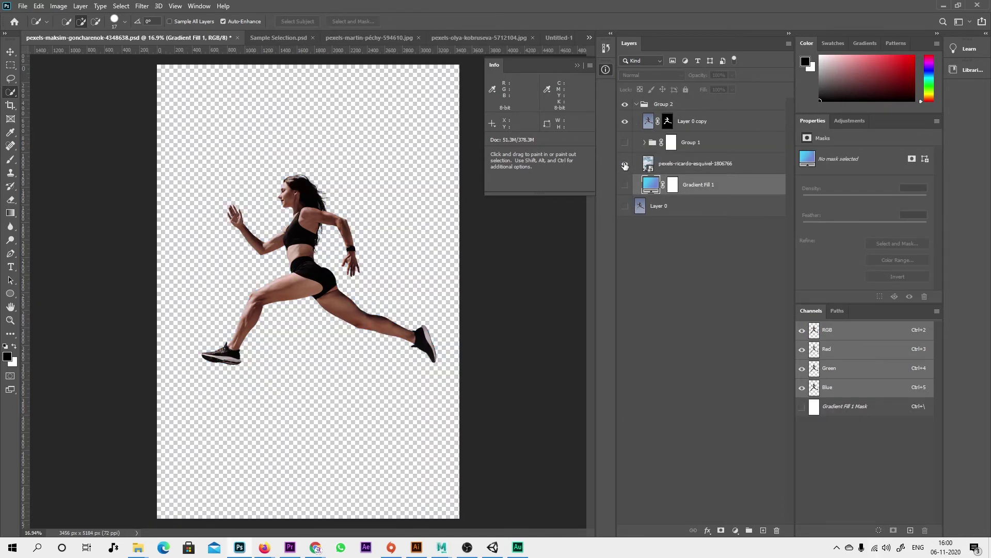
click(625, 163)
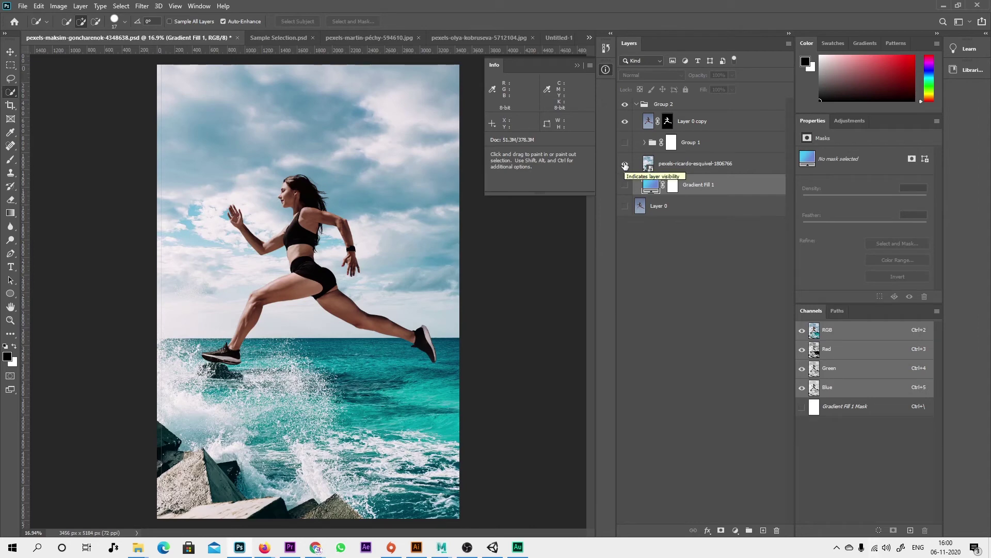
click(625, 164)
click(635, 143)
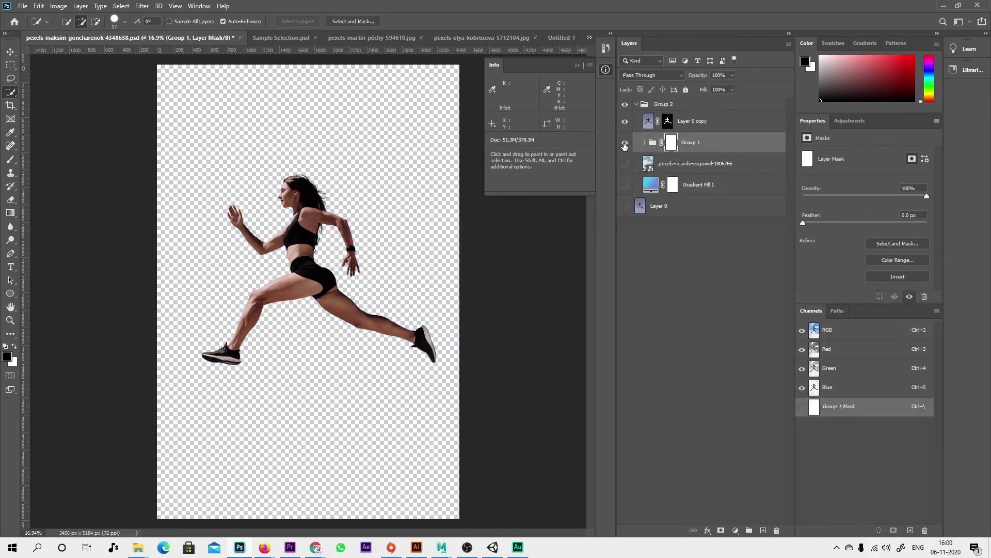
click(625, 144)
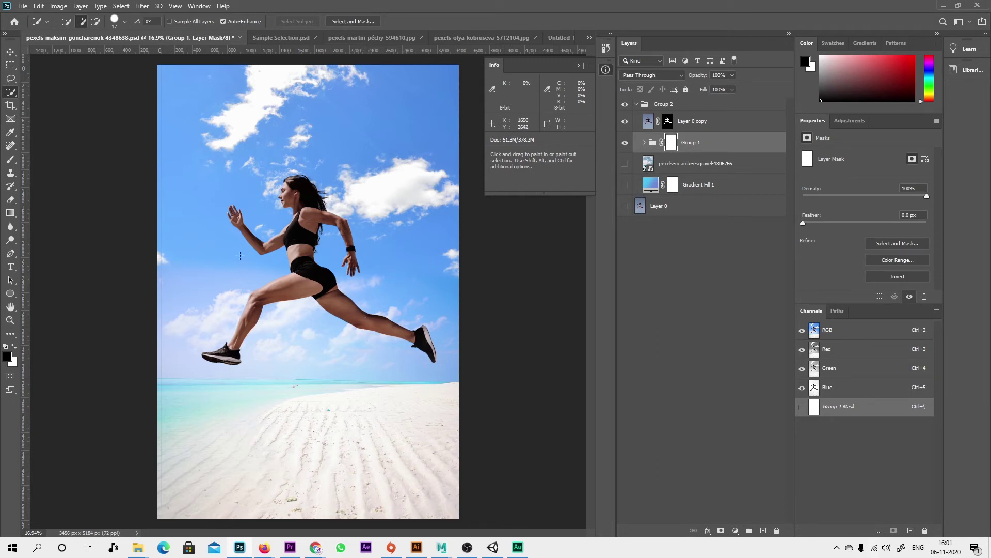
right_click(11, 93)
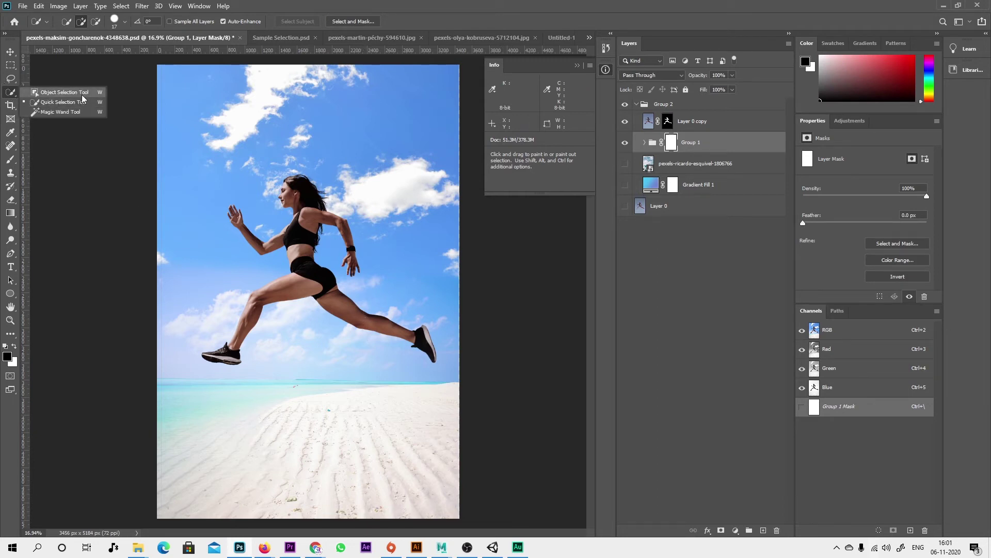
Step: Collapse Group 2 and show Layer 0 in the runner document, then switch to pexels-martin-péchy-594610.jpg
click(73, 102)
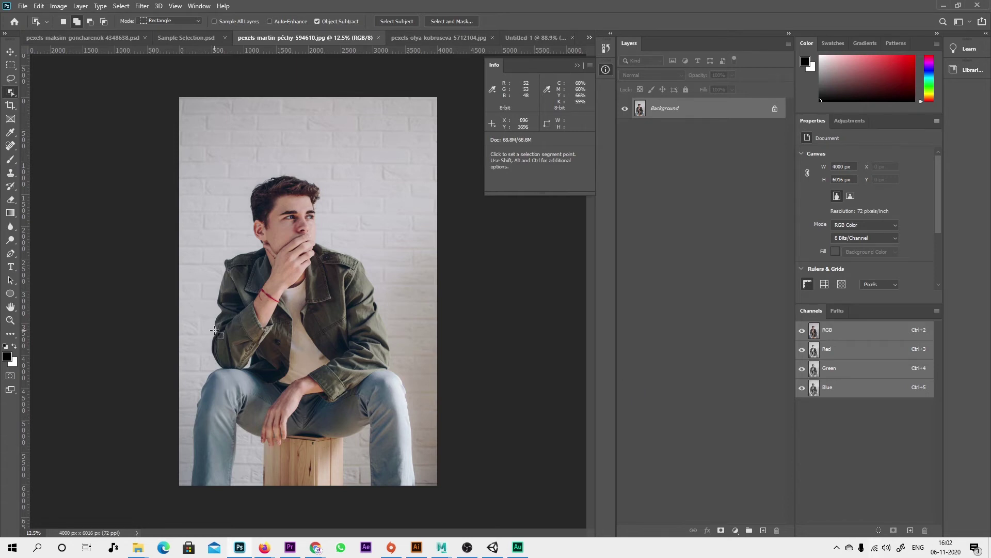
click(73, 39)
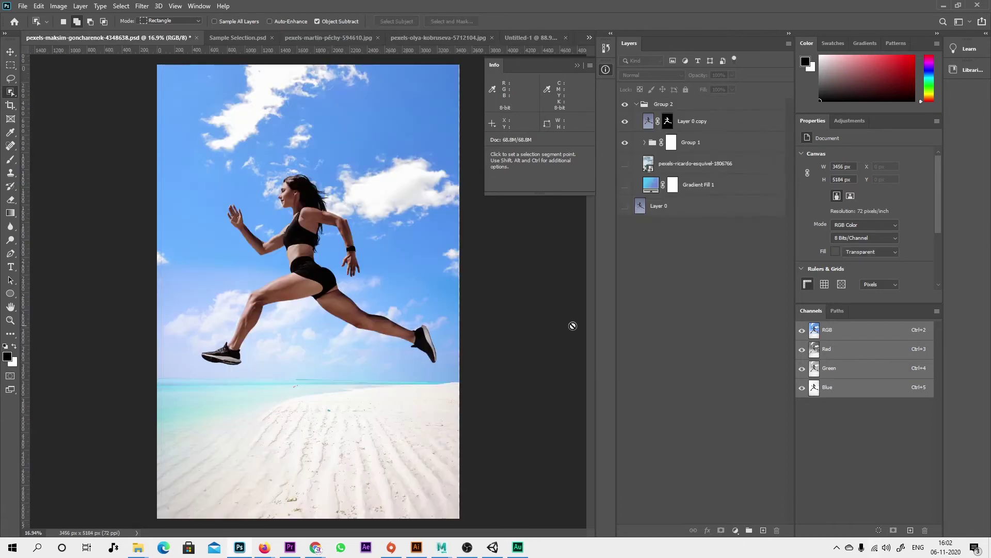
click(637, 105)
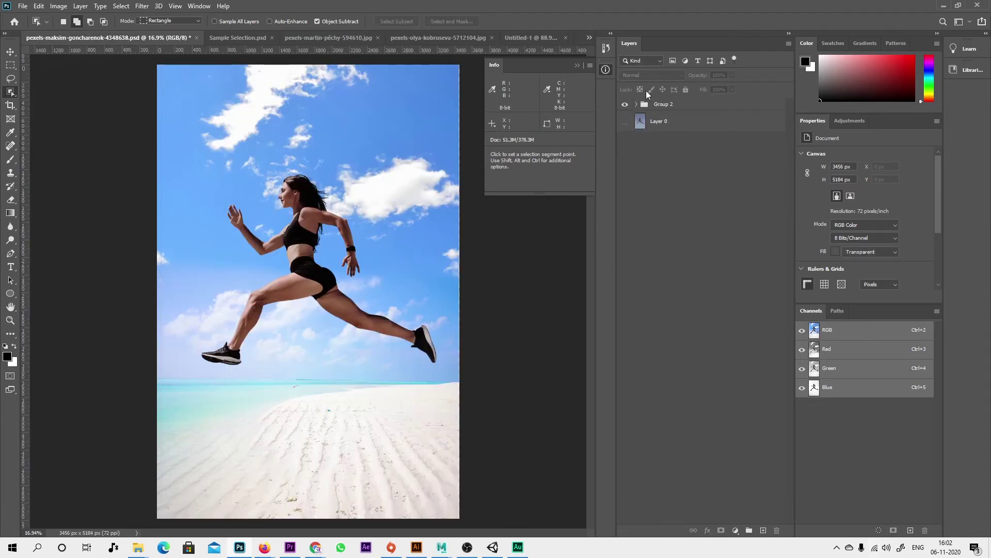
click(624, 124)
click(682, 121)
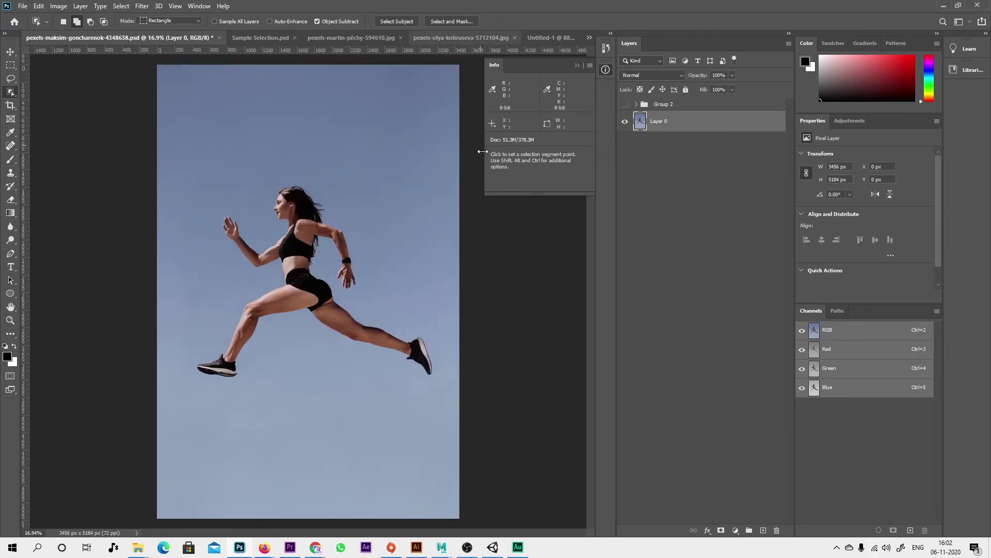
click(316, 37)
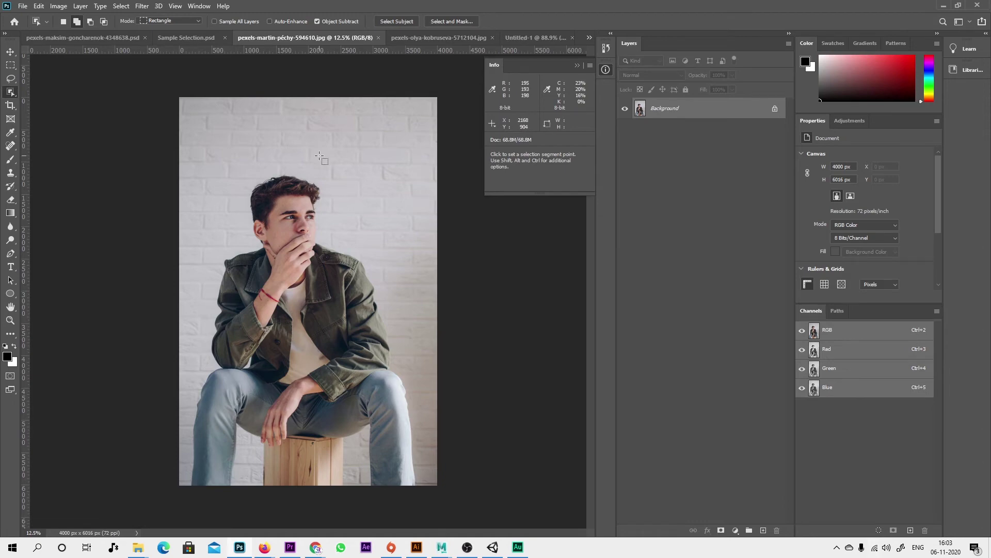
key(z)
drag(320, 156, 343, 63)
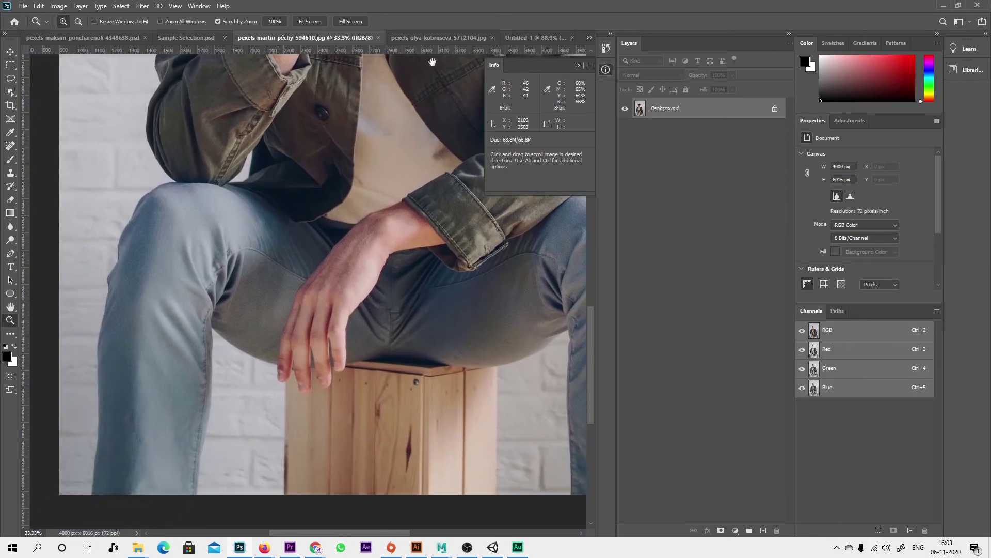
mouse_move(379, 151)
mouse_down()
mouse_move(282, 234)
mouse_move(296, 136)
mouse_up()
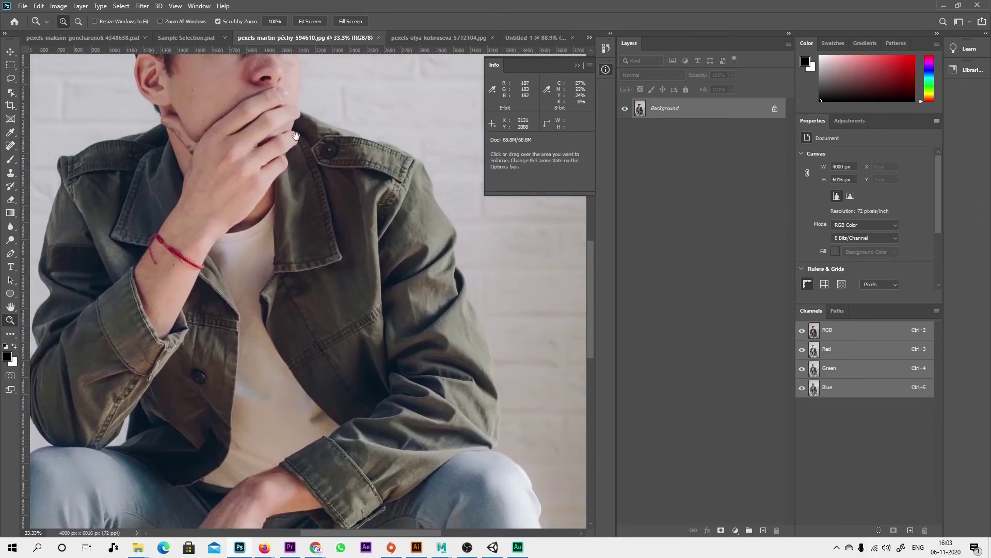
drag(476, 438, 469, 292)
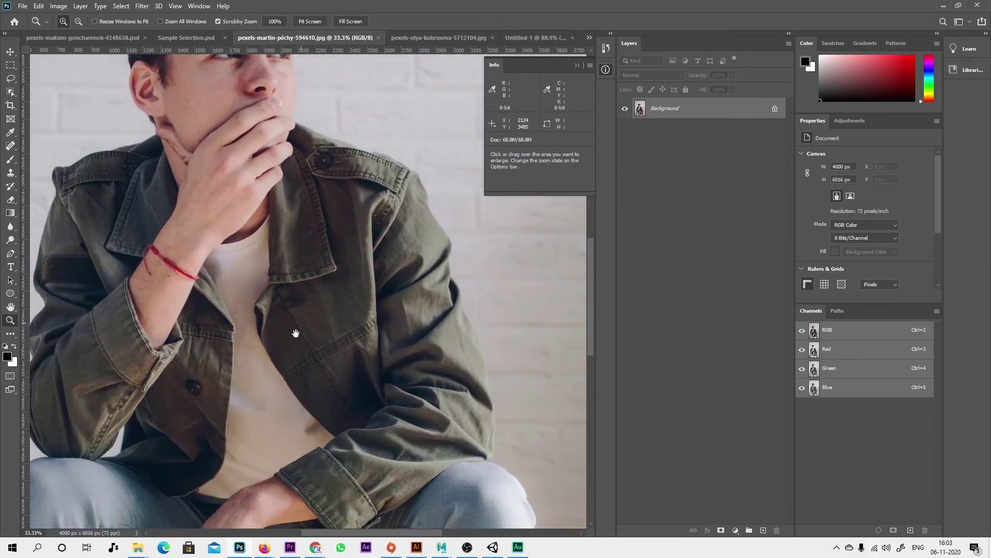
click(469, 292)
drag(434, 353, 444, 354)
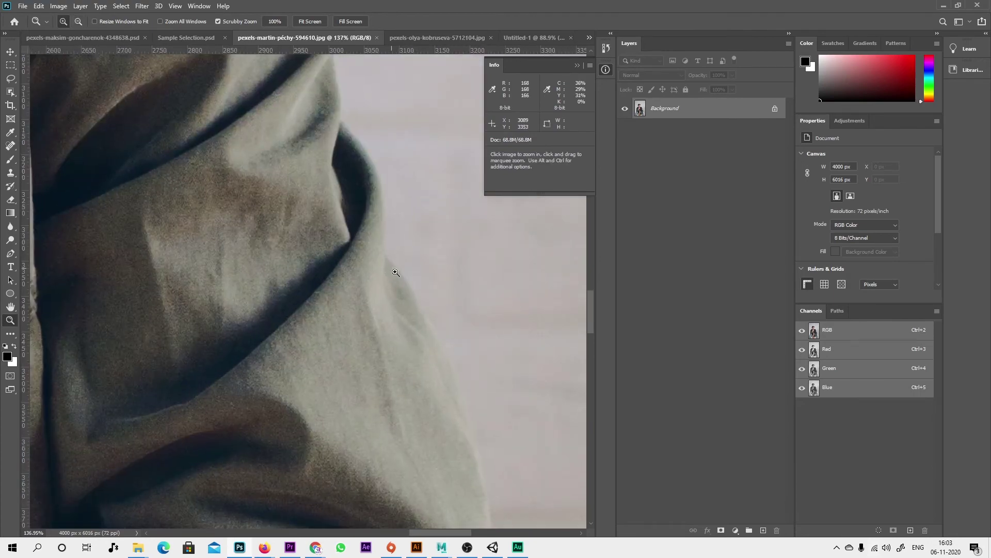
drag(472, 438, 430, 304)
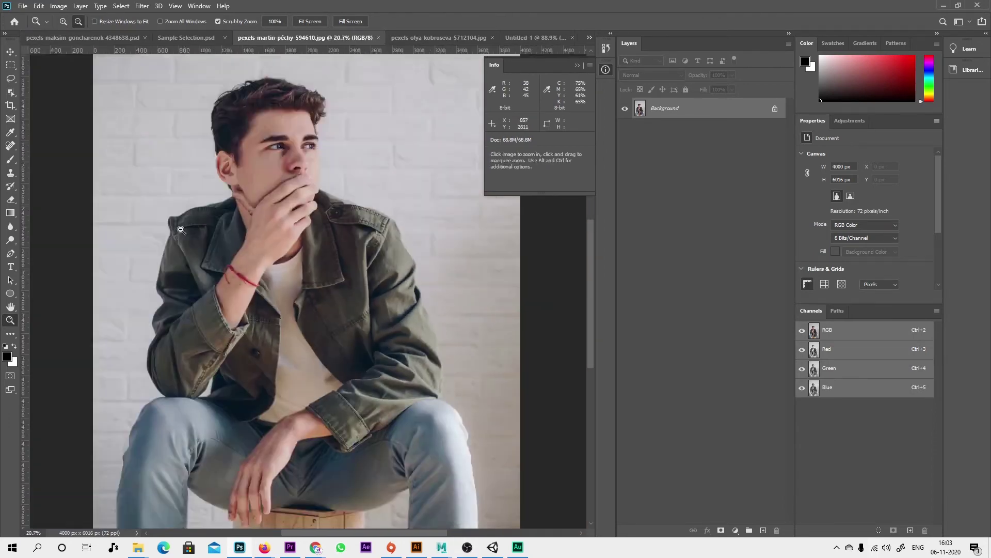
drag(124, 312, 139, 311)
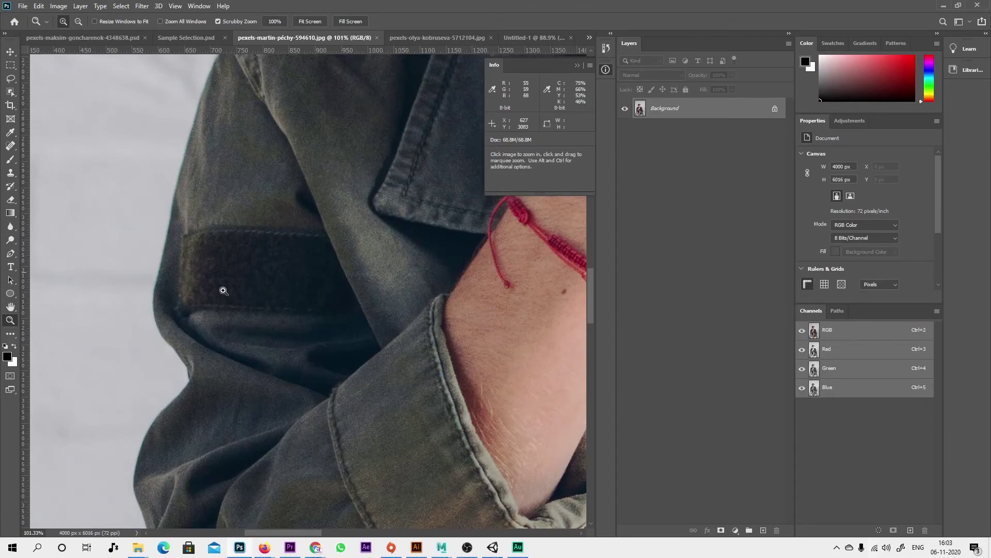
drag(224, 290, 186, 290)
mouse_move(264, 465)
mouse_down()
mouse_move(263, 268)
mouse_move(363, 222)
mouse_move(393, 427)
mouse_up()
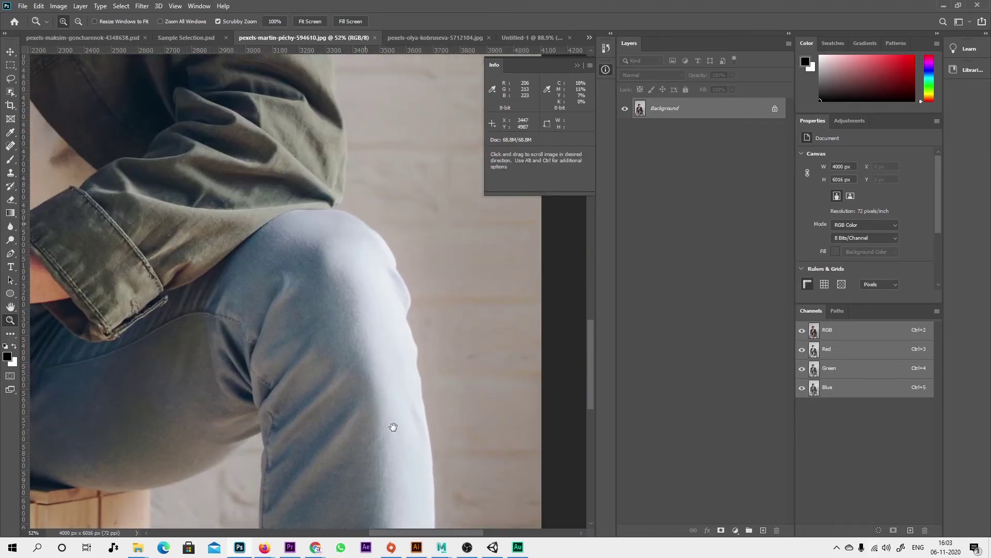
scroll(382, 383, up, 2)
scroll(364, 357, up, 5)
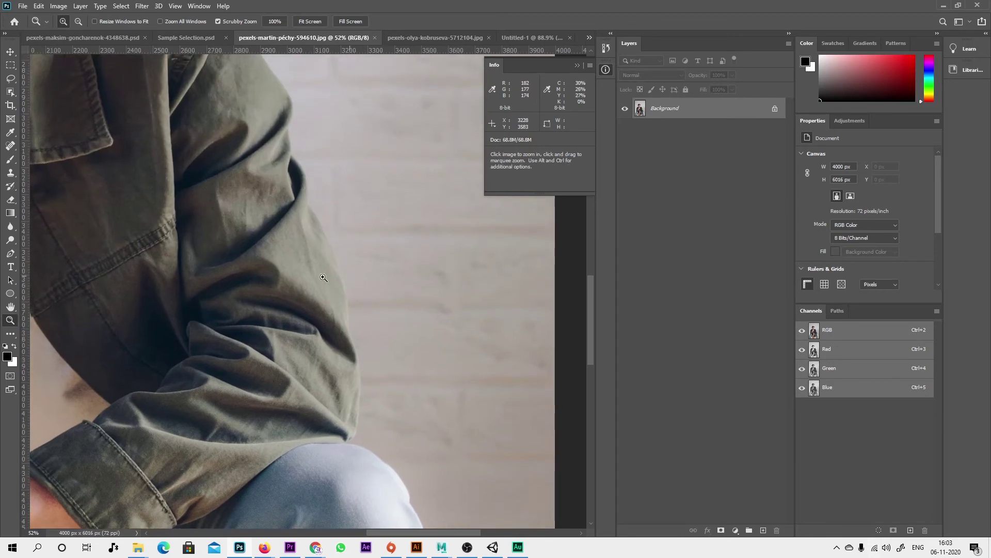
scroll(343, 269, up, 5)
scroll(343, 269, up, 5)
scroll(310, 216, down, 3)
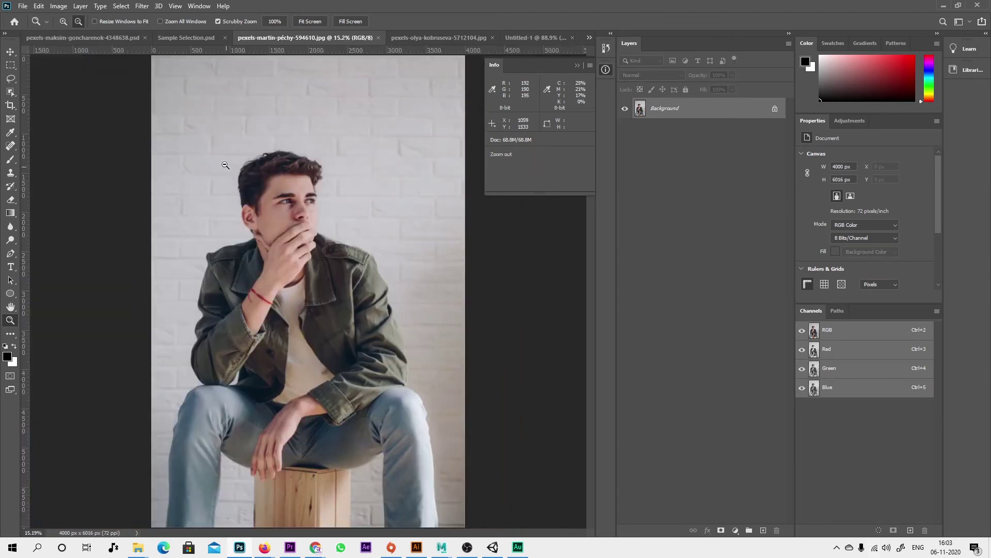
scroll(277, 159, up, 2)
scroll(278, 159, up, 3)
scroll(327, 186, up, 2)
scroll(288, 211, up, 2)
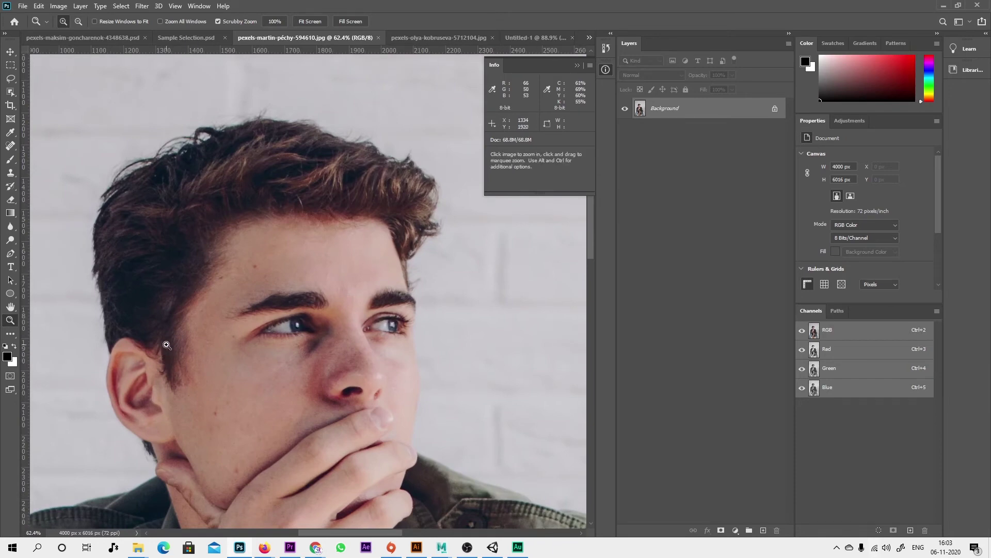
click(189, 39)
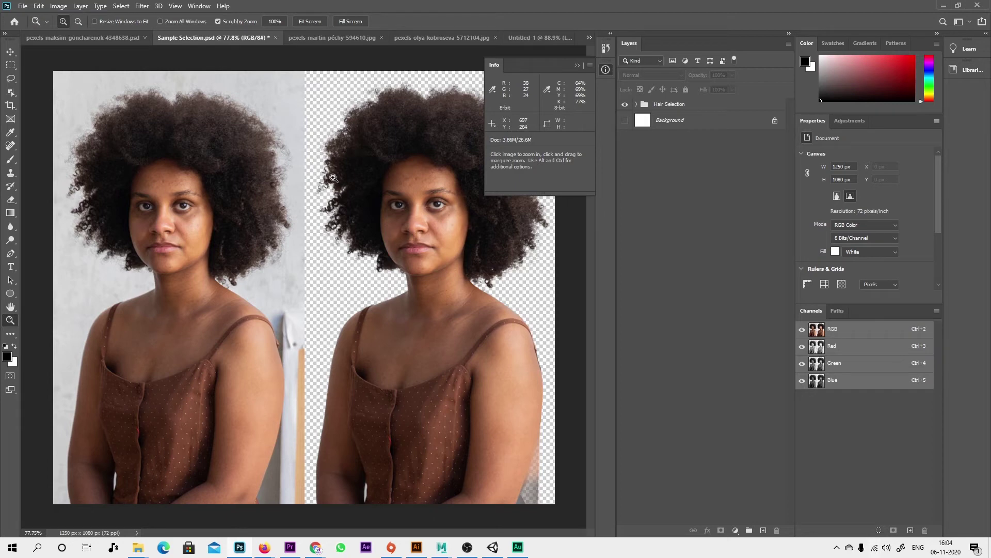
click(317, 39)
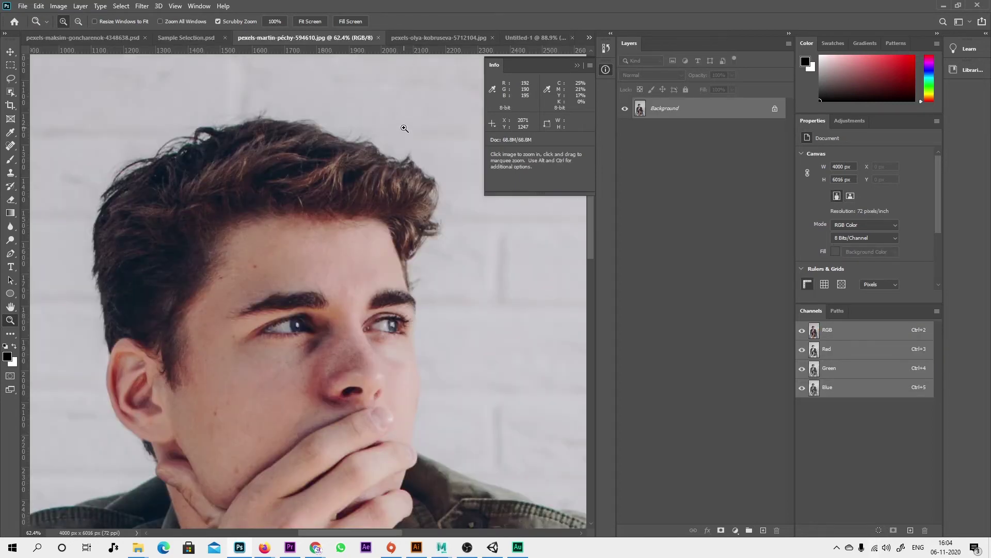
drag(404, 199, 301, 199)
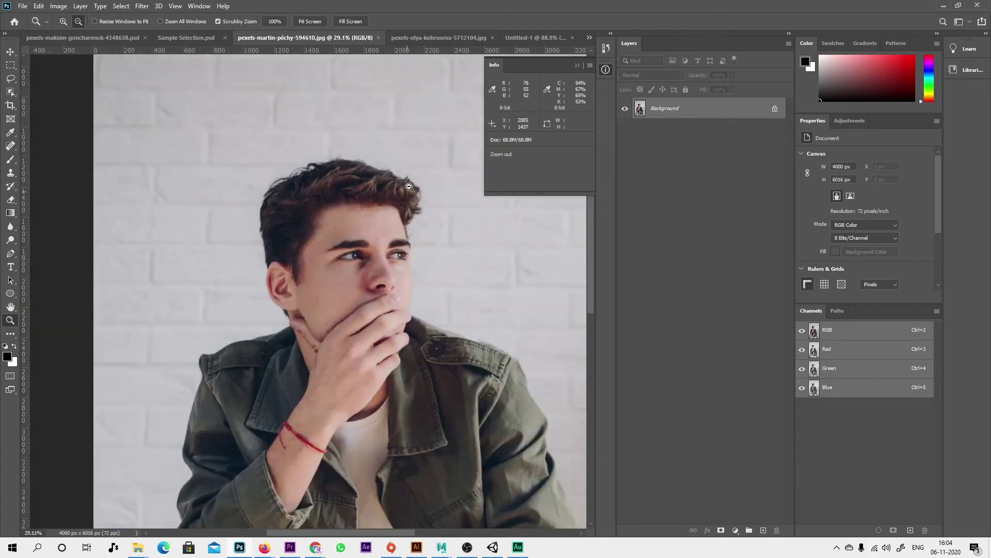
mouse_move(441, 334)
mouse_down()
mouse_move(390, 237)
mouse_move(370, 286)
mouse_up()
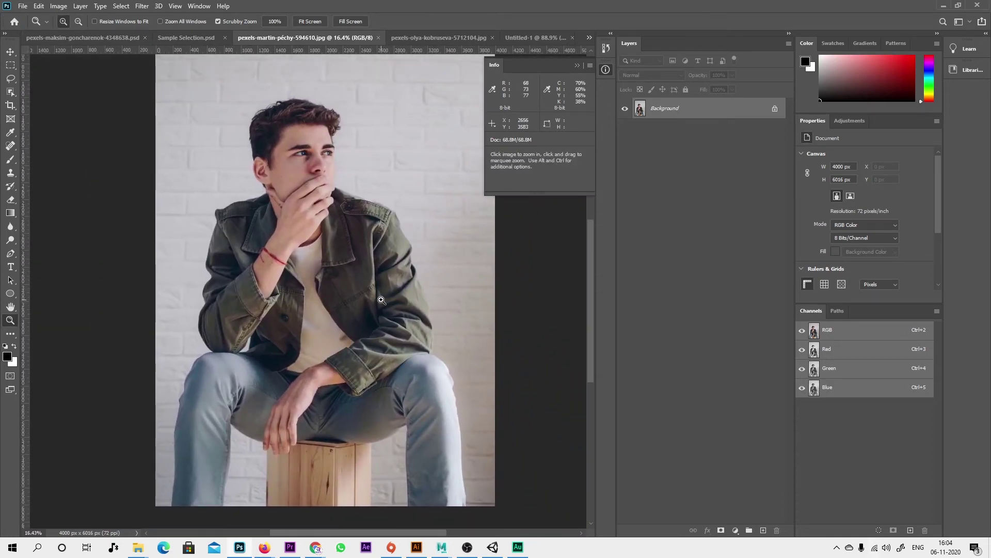
Step: Use the Object Selection tool (W) with Select > Subject to select the seated man
click(11, 51)
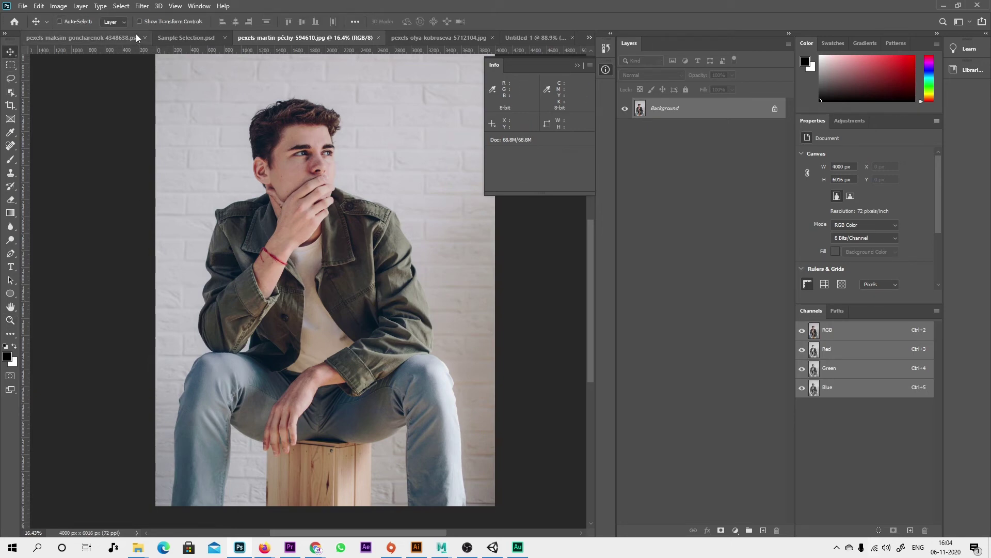
click(121, 6)
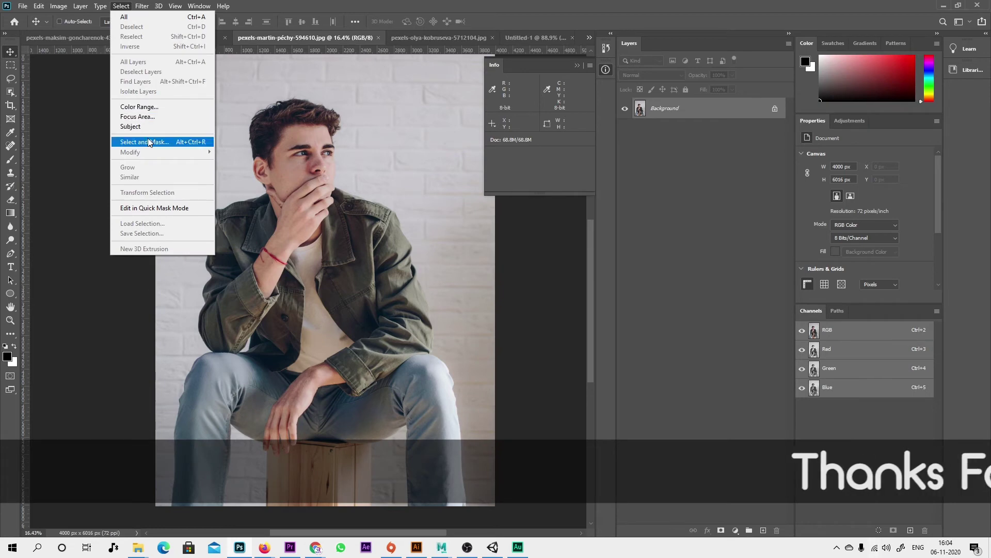
click(252, 4)
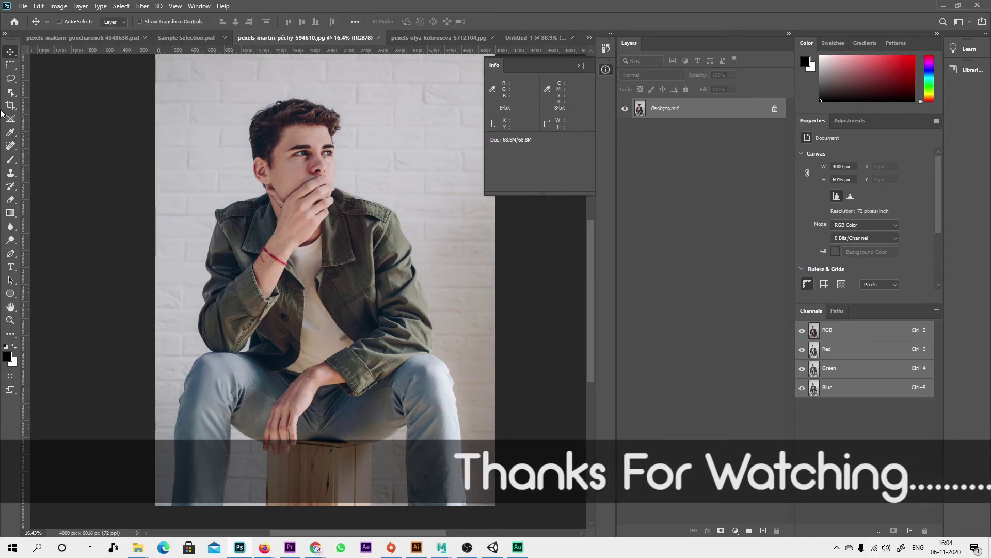
key(w)
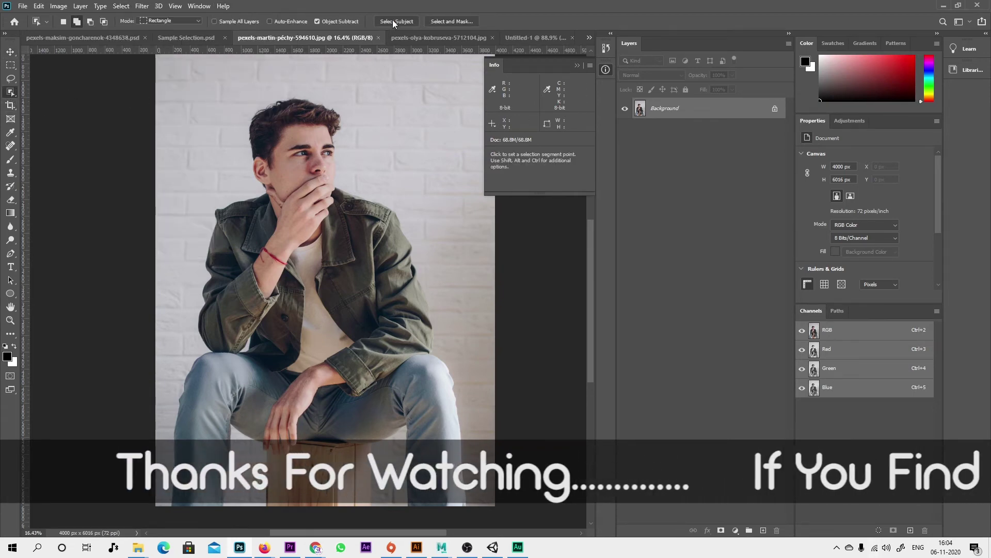
click(121, 5)
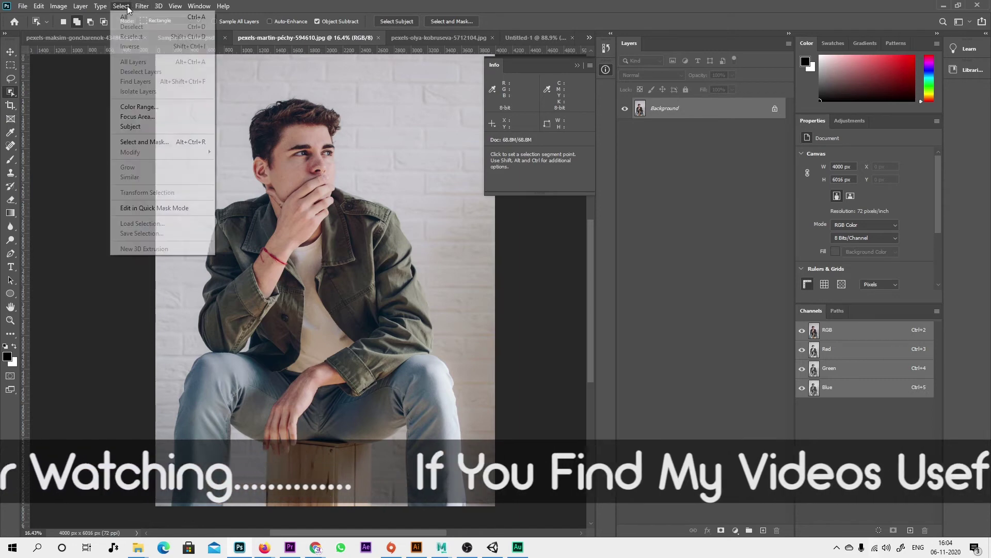
click(402, 23)
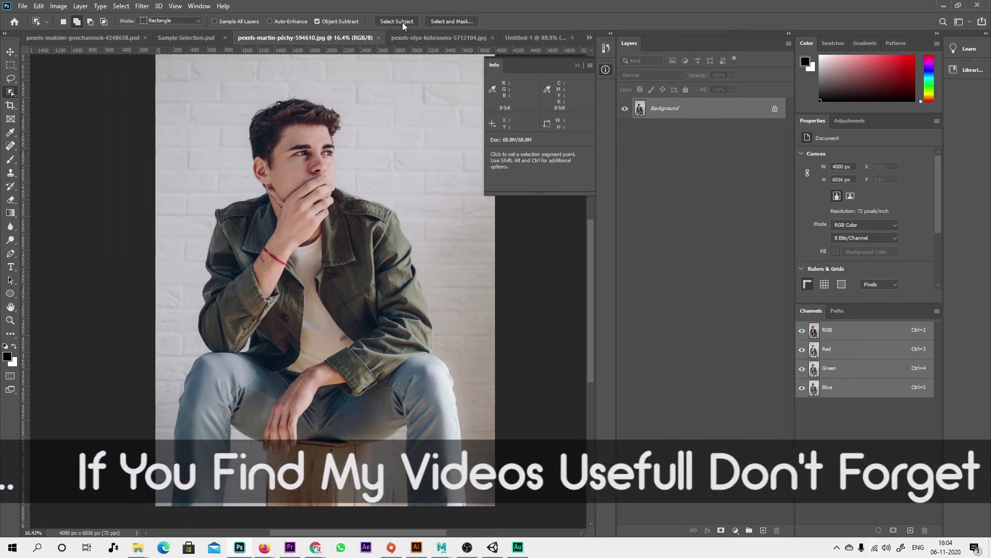
click(121, 6)
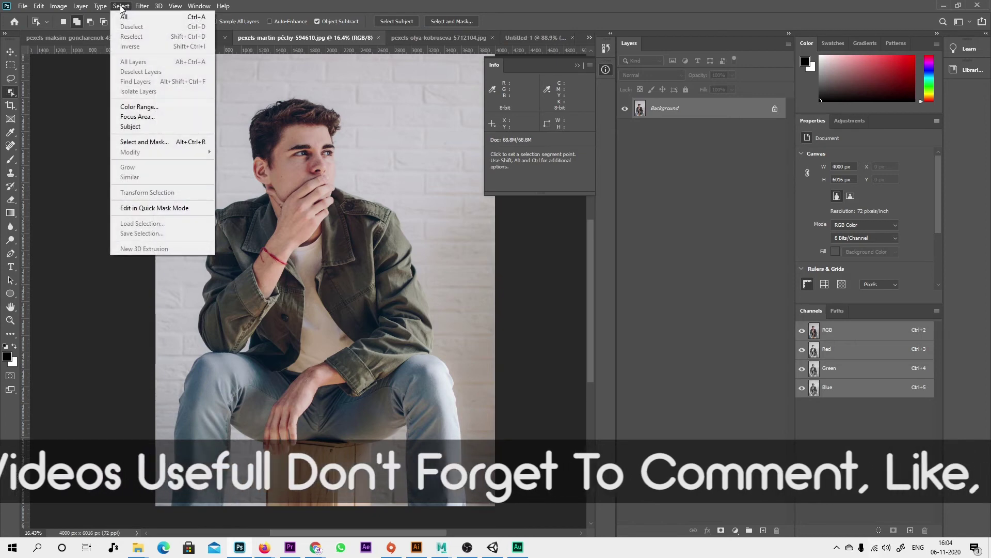
click(140, 128)
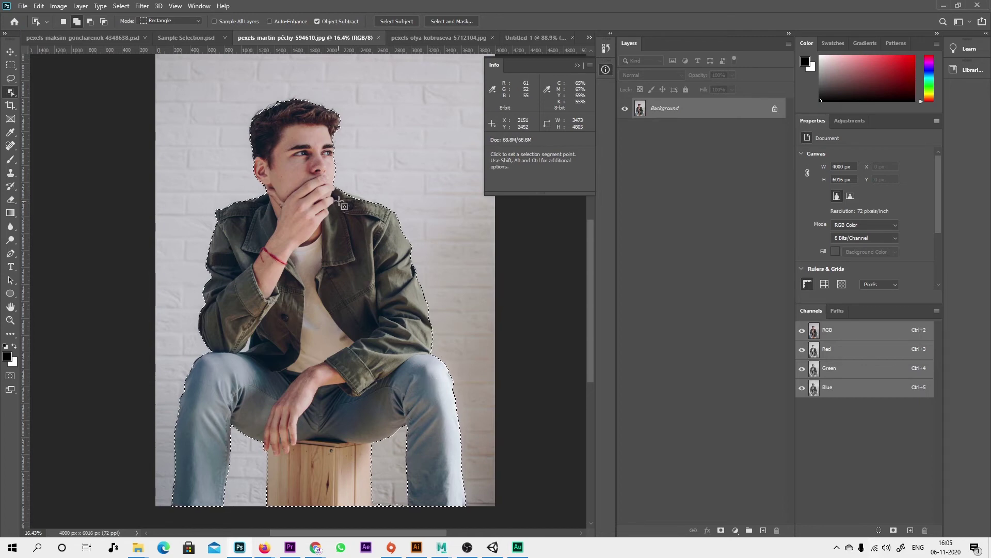
key(z)
drag(340, 203, 379, 220)
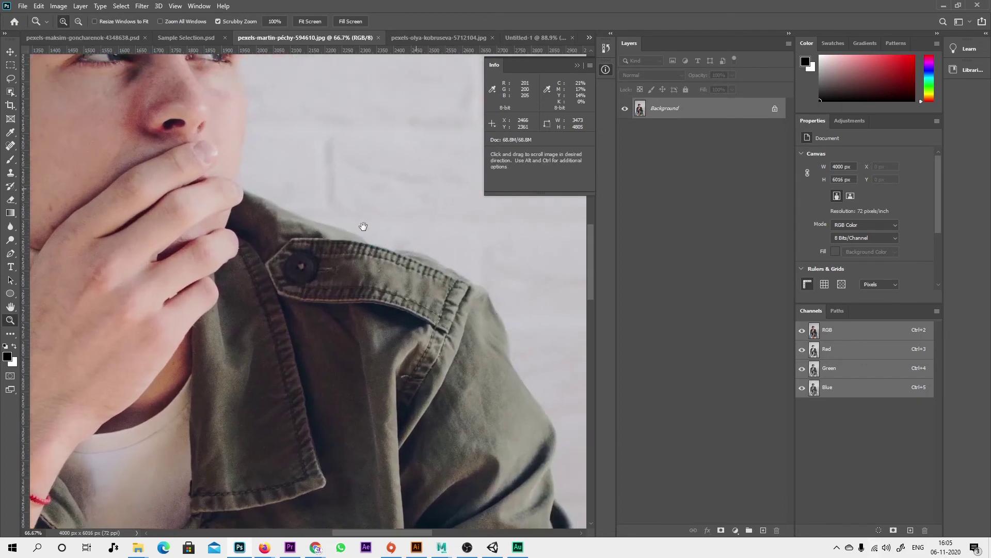
click(362, 224)
scroll(355, 107, down, 5)
scroll(434, 290, down, 5)
scroll(433, 290, right, 5)
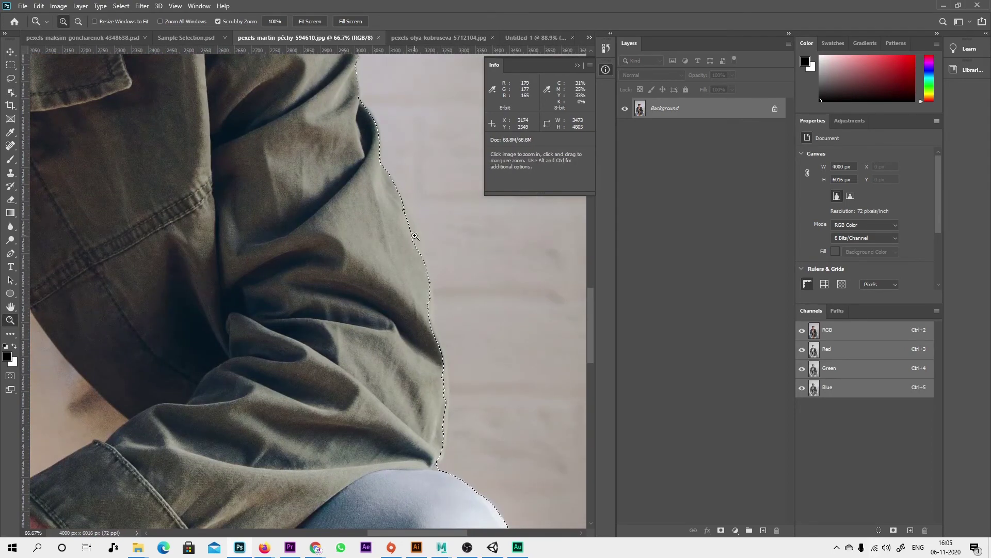
drag(426, 227, 418, 235)
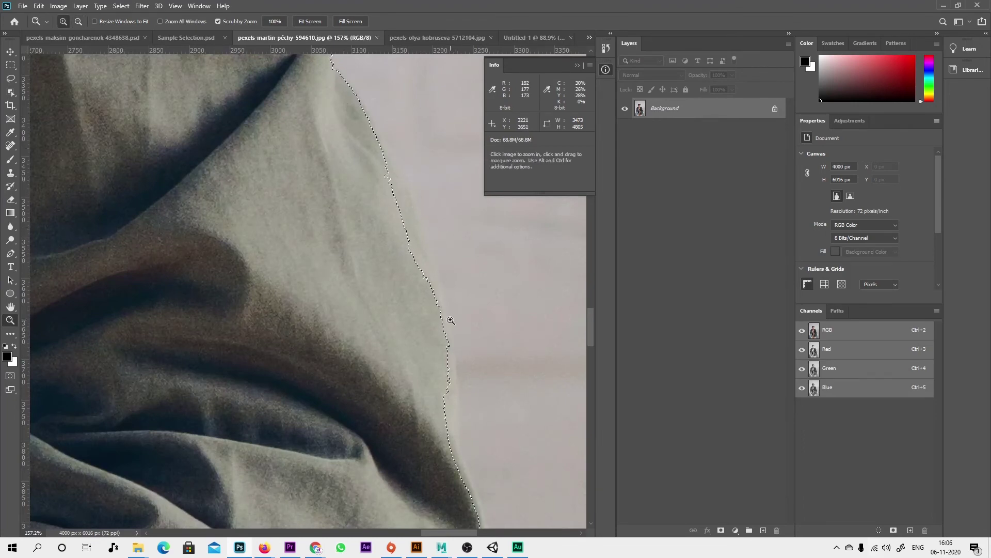
drag(474, 307, 444, 305)
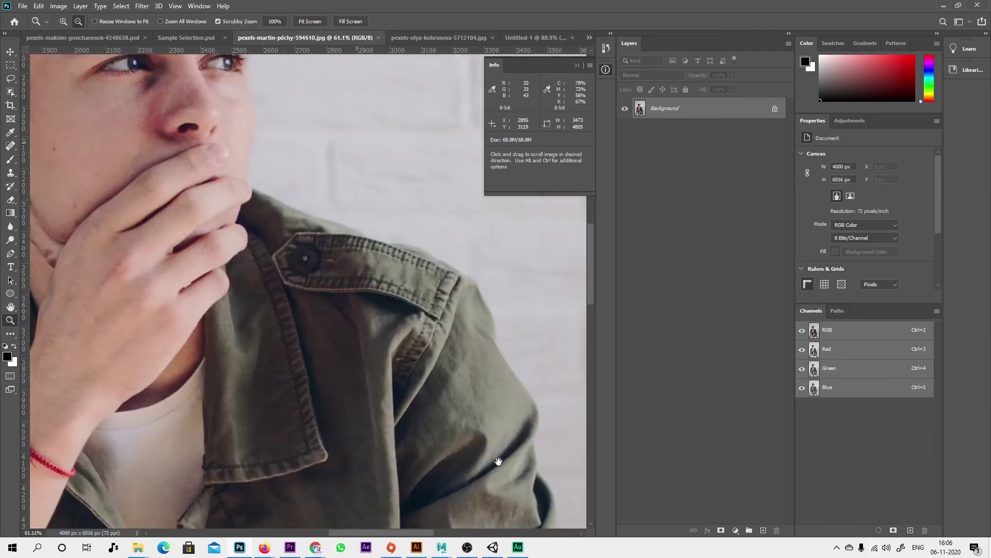
mouse_move(562, 405)
mouse_down()
mouse_move(585, 440)
mouse_move(509, 436)
mouse_up()
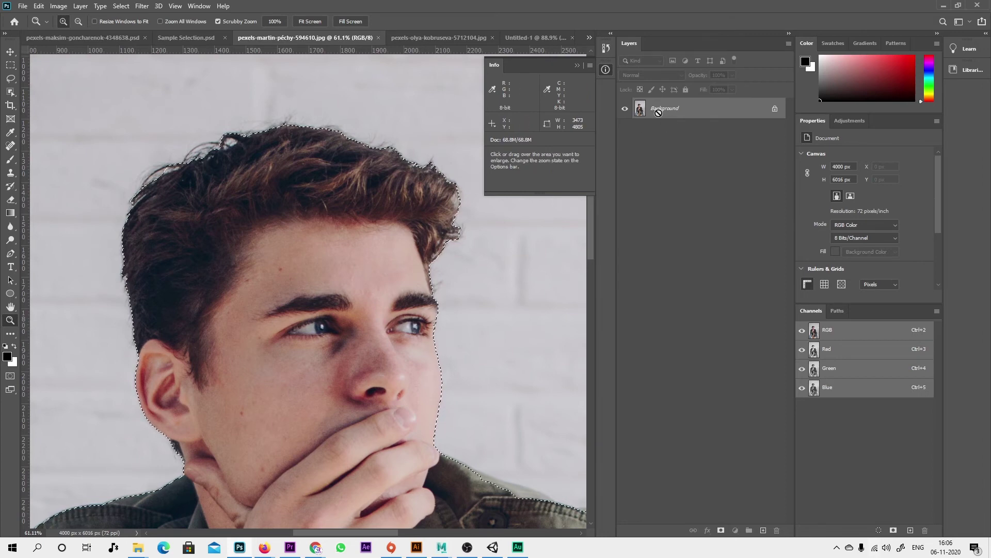
key(ctrl+j)
click(625, 129)
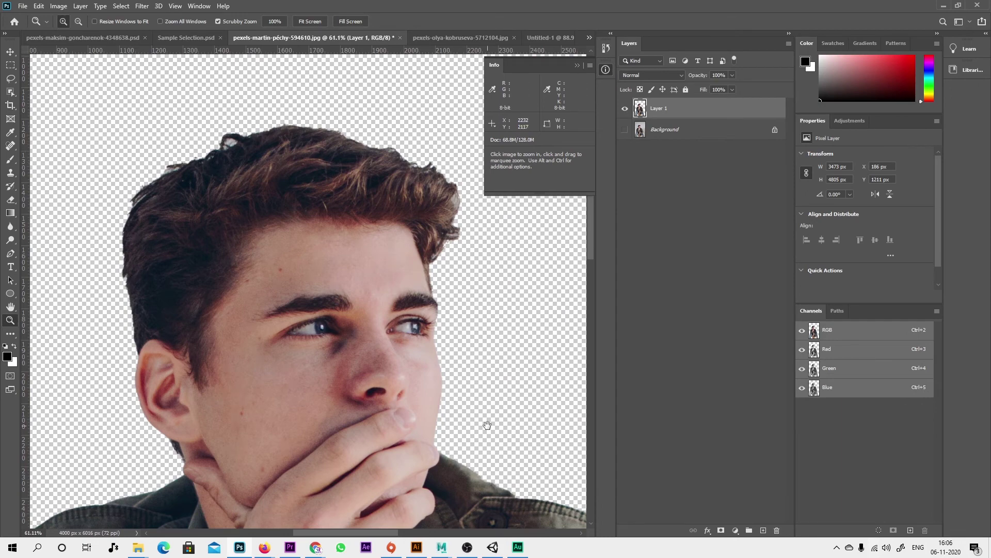
drag(488, 425, 247, 103)
drag(465, 413, 372, 206)
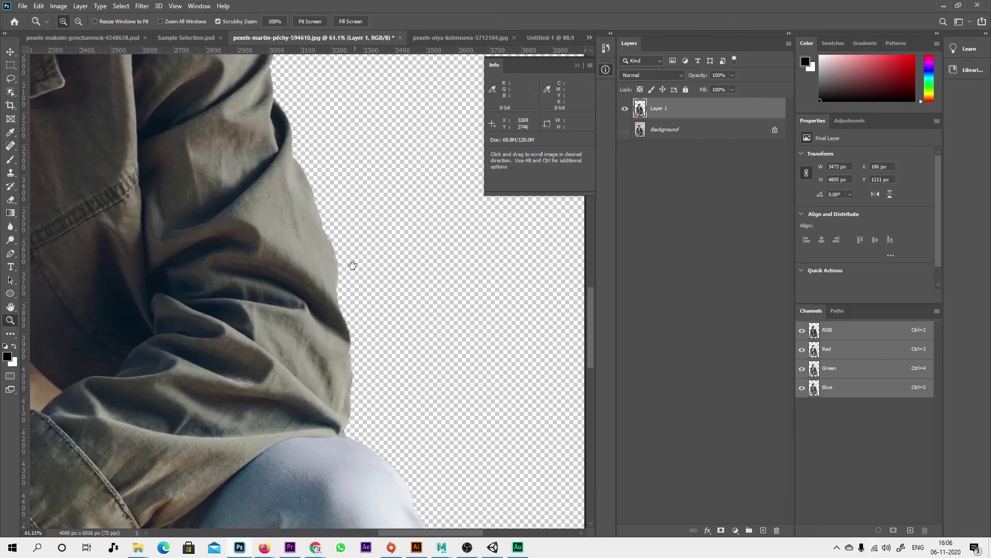
drag(309, 203, 468, 497)
mouse_move(200, 173)
mouse_down()
mouse_move(508, 252)
mouse_move(328, 259)
mouse_up()
drag(214, 154, 111, 310)
mouse_move(352, 117)
mouse_down()
mouse_move(268, 248)
mouse_move(267, 191)
mouse_up()
key(ctrl+z)
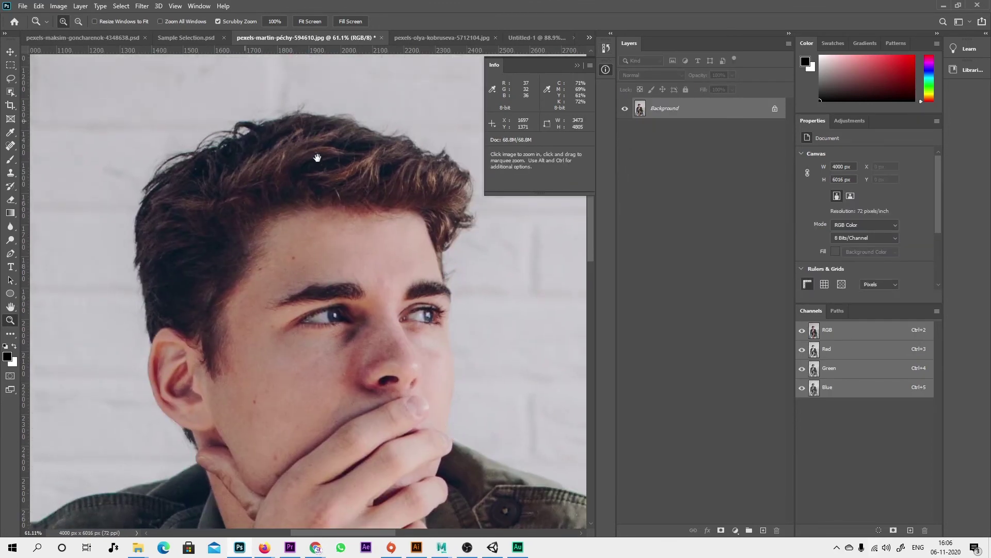
drag(321, 159, 270, 83)
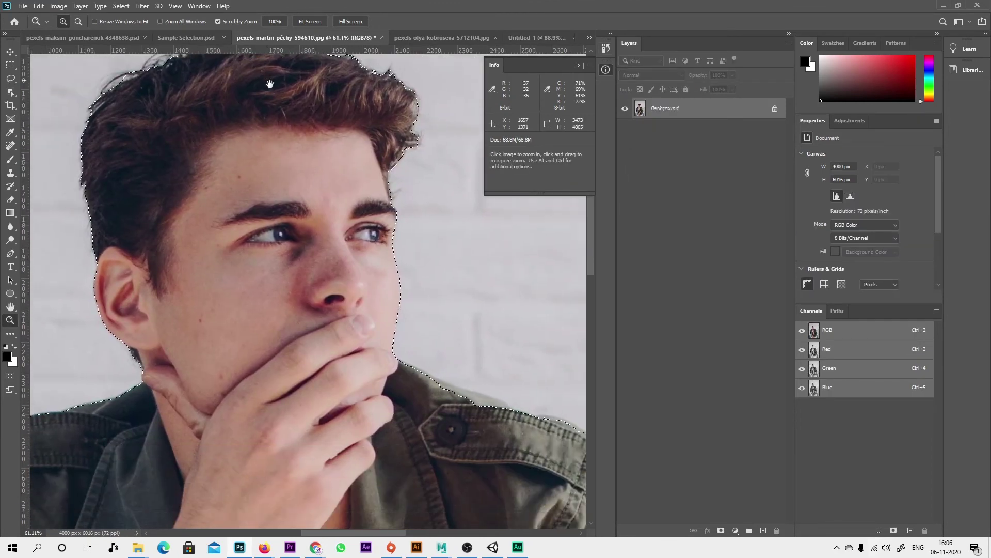
drag(463, 307, 316, 228)
drag(222, 263, 252, 263)
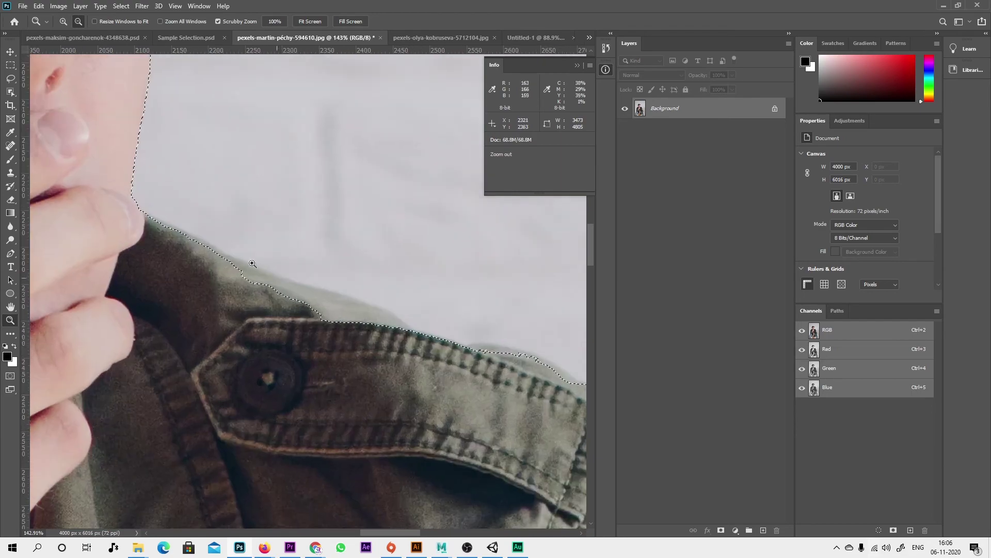
alt+click(408, 359)
alt+click(439, 368)
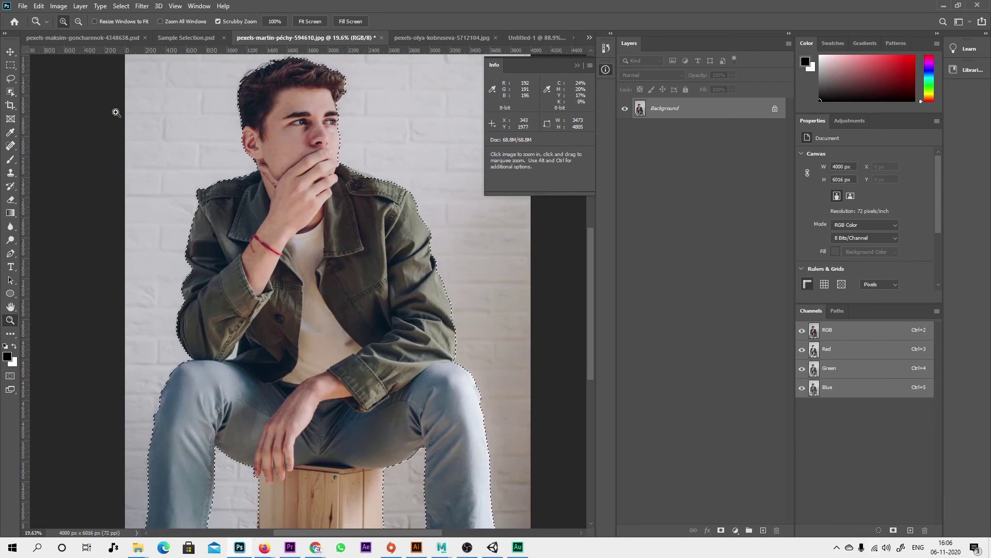
click(11, 93)
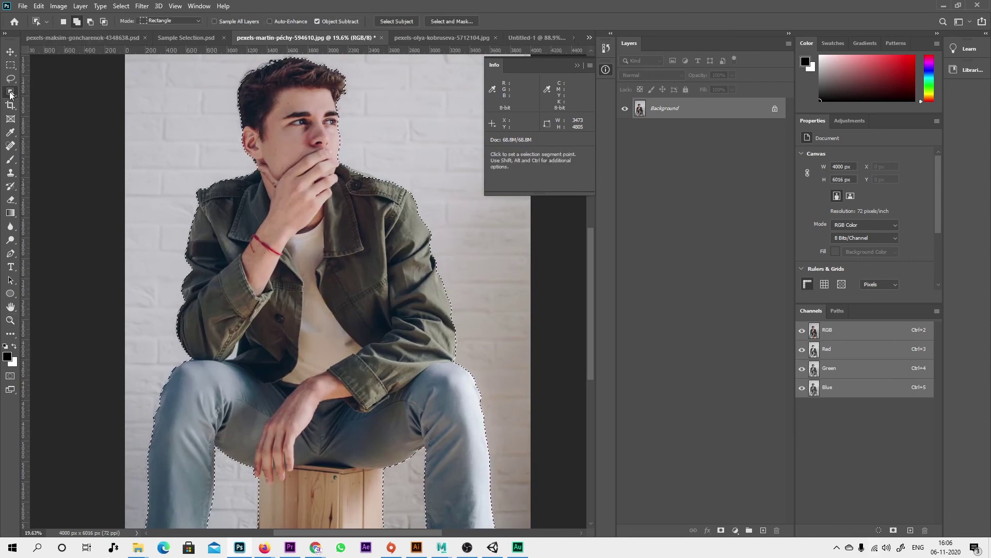
Step: Open Select and Mask on the man's selection with the View set to Overlay
click(467, 22)
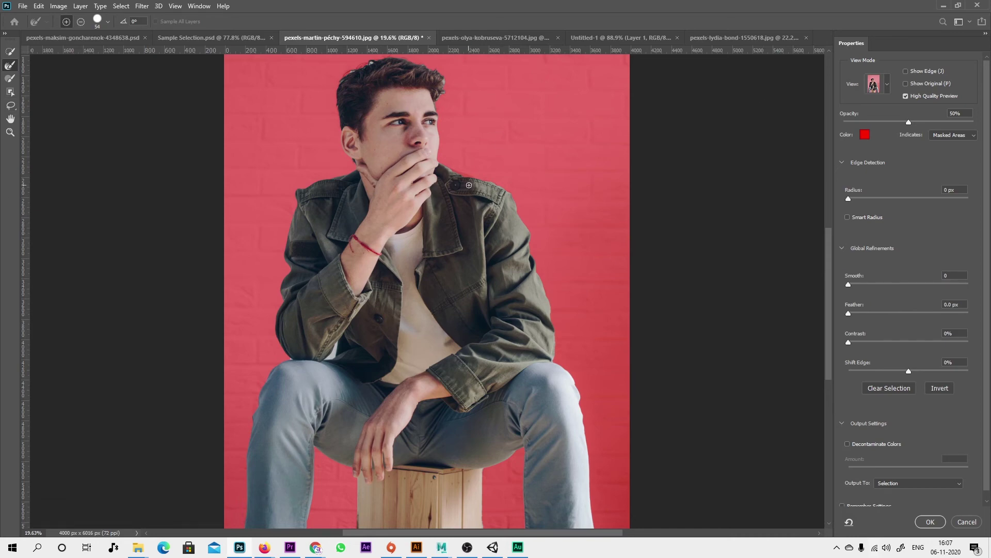
scroll(474, 171, up, 2)
scroll(475, 171, up, 3)
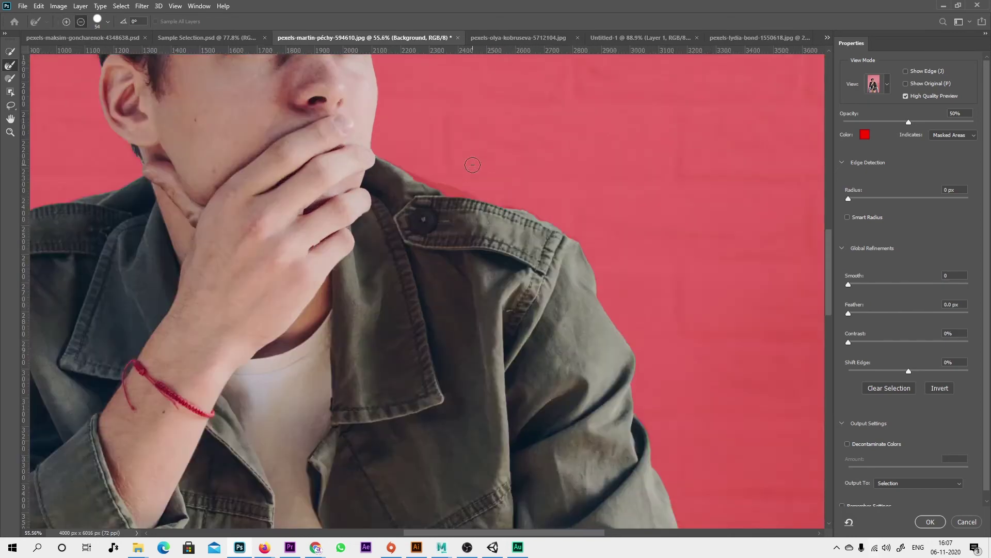
scroll(413, 191, up, 3)
scroll(335, 212, up, 2)
drag(336, 213, 266, 178)
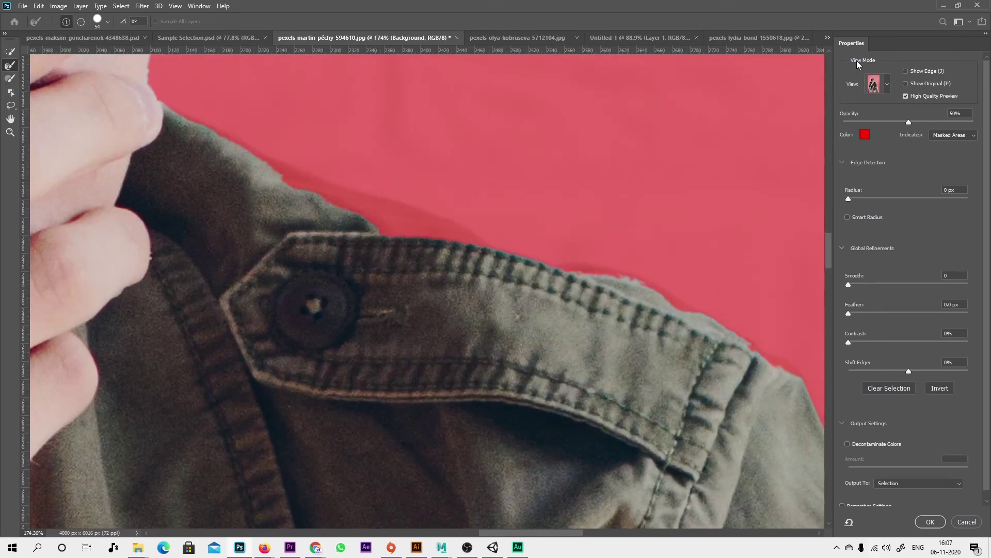
click(887, 84)
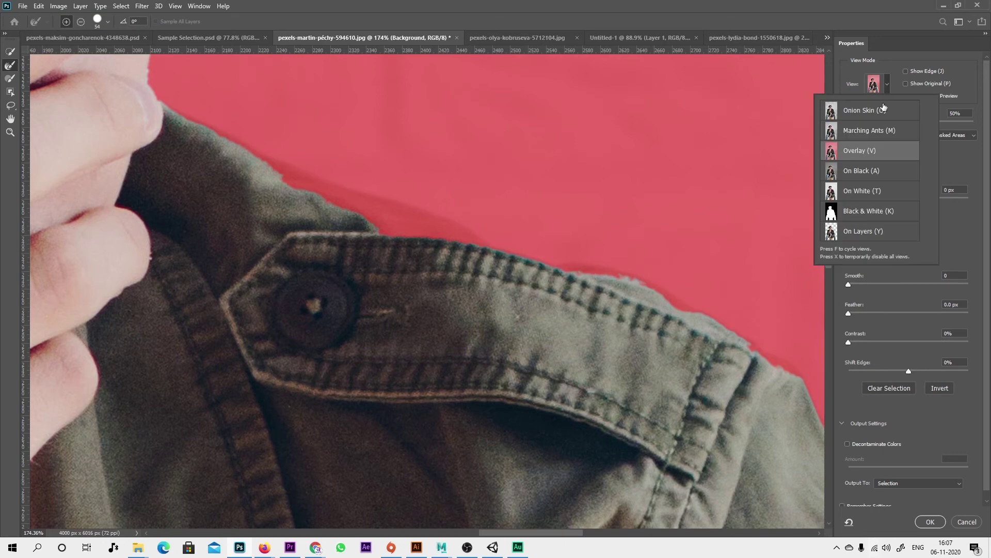
click(860, 153)
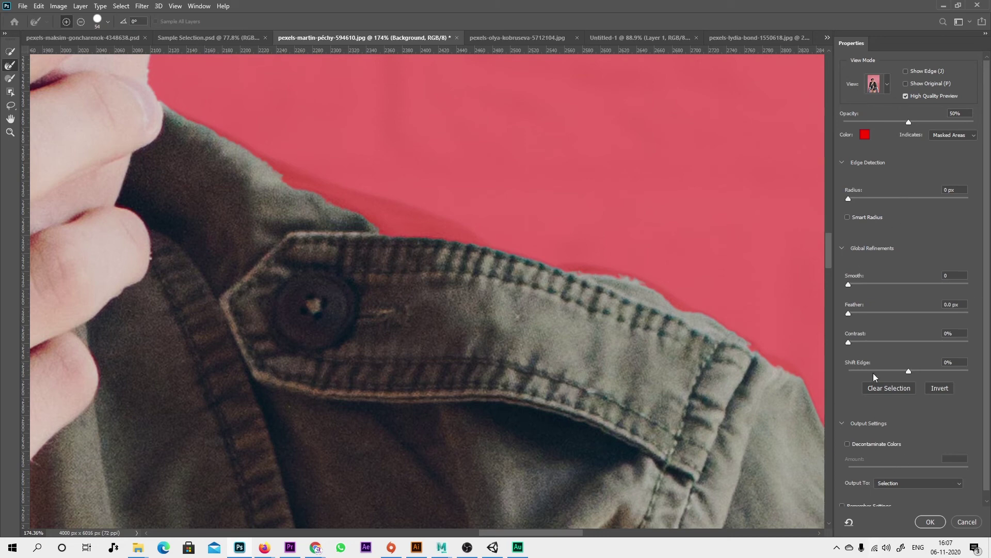
click(871, 88)
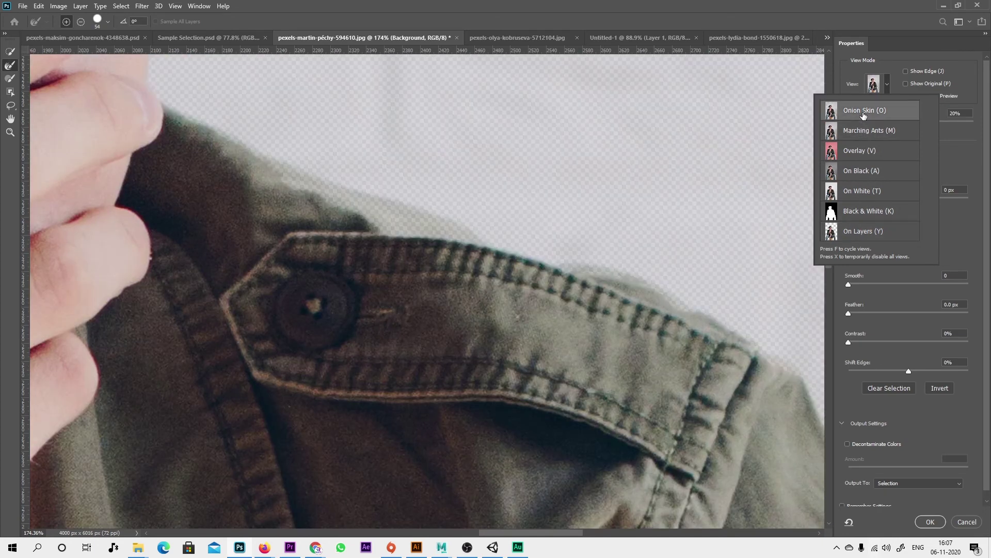
key(v)
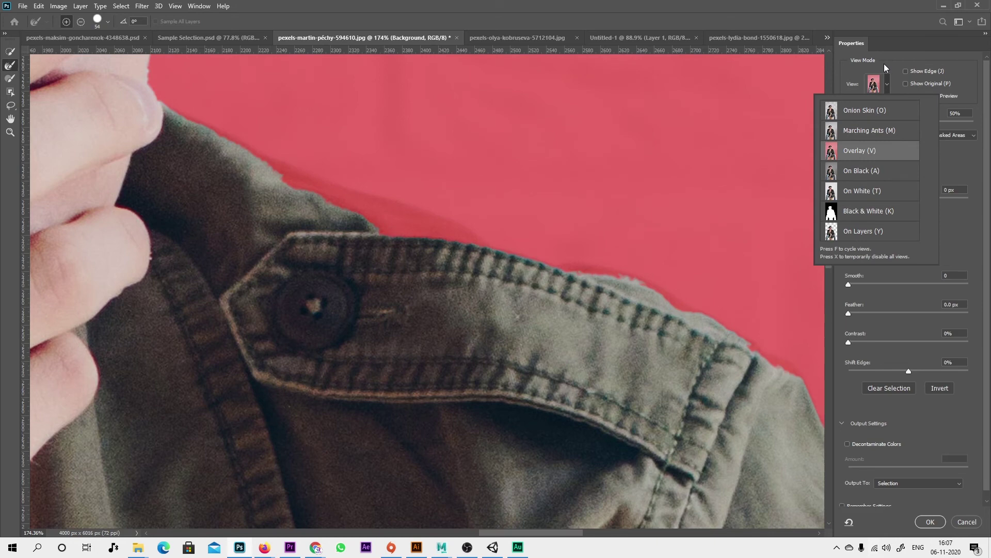
click(846, 69)
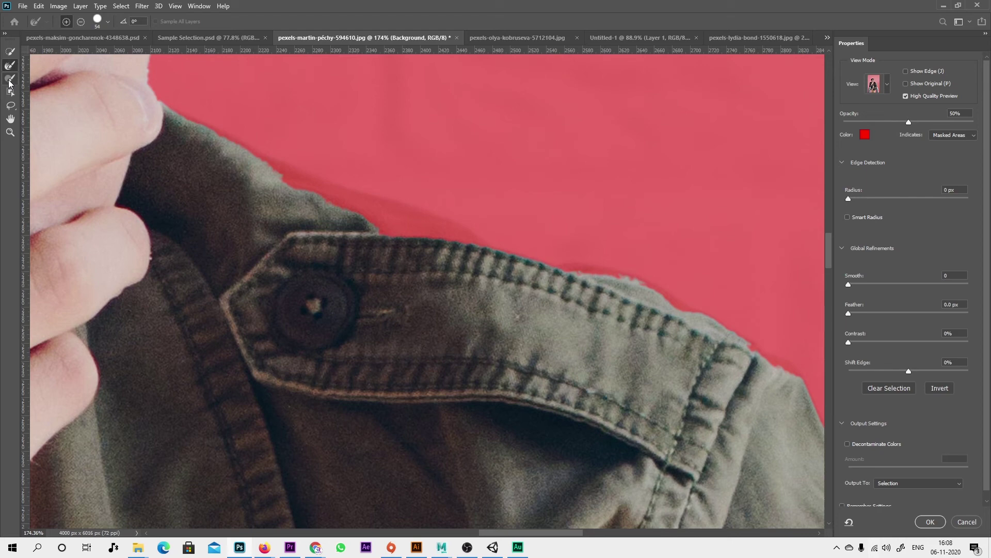
Step: Paint along the jacket shoulder edge with the Refine Edge Brush enlarged to 32 px
click(10, 79)
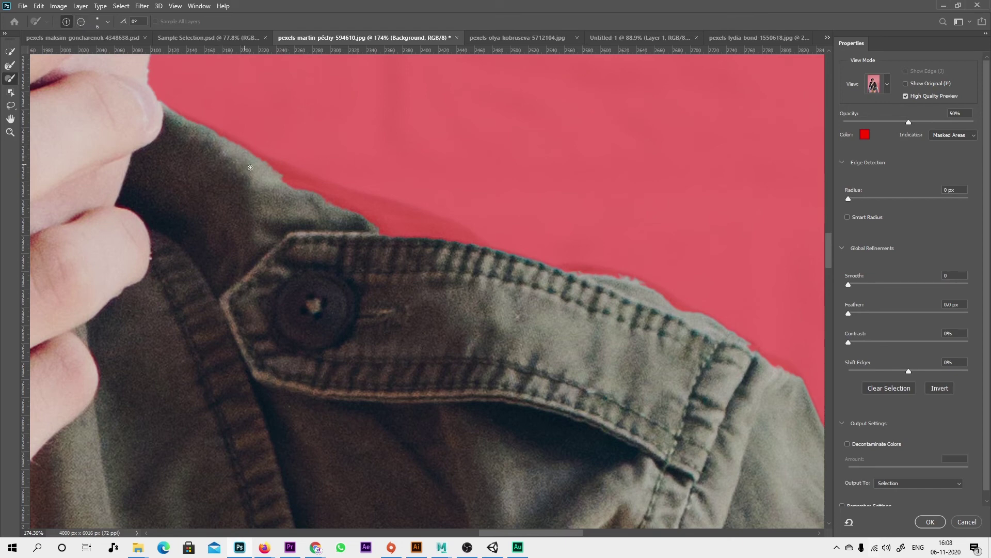
drag(267, 168, 326, 193)
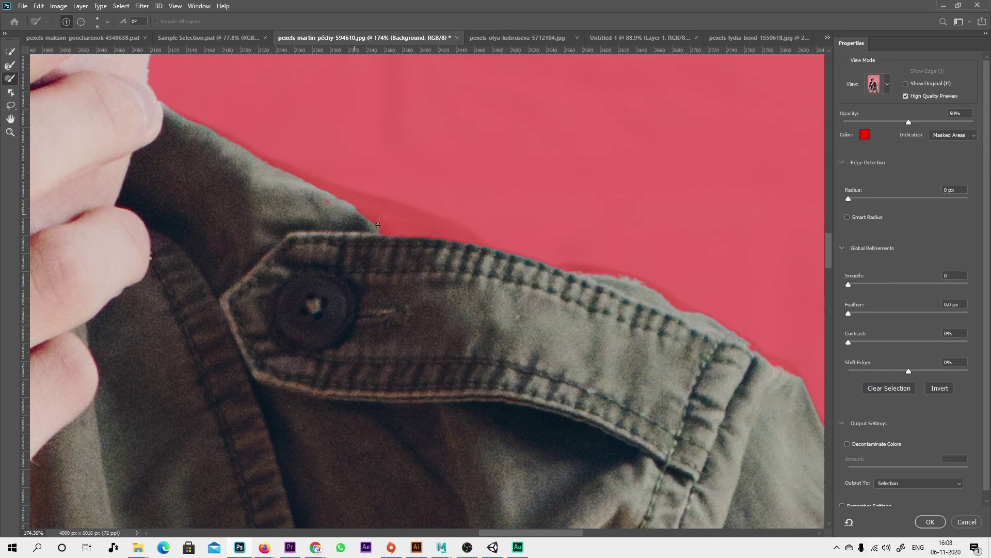
drag(378, 226, 439, 242)
click(107, 21)
drag(58, 49, 66, 50)
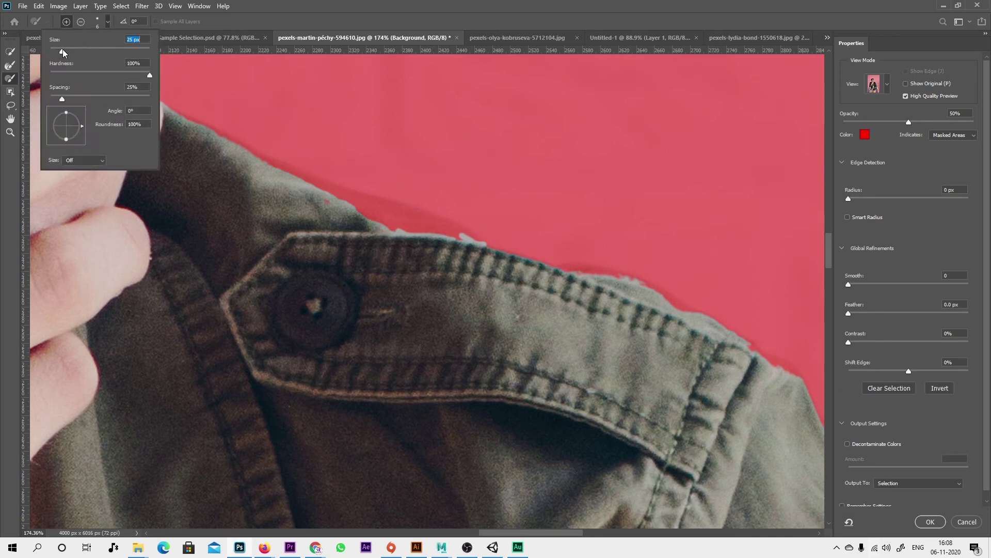
key(Return)
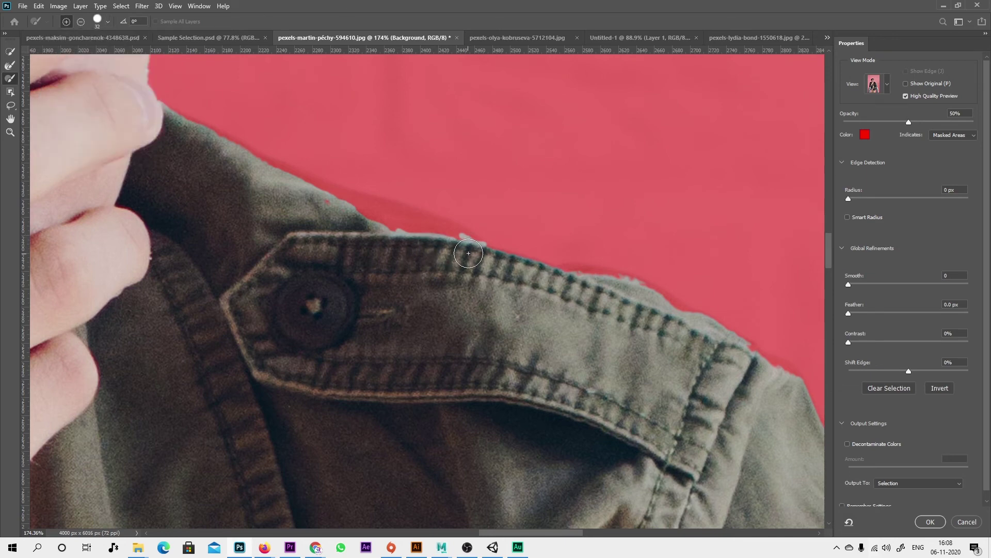
drag(465, 248, 201, 148)
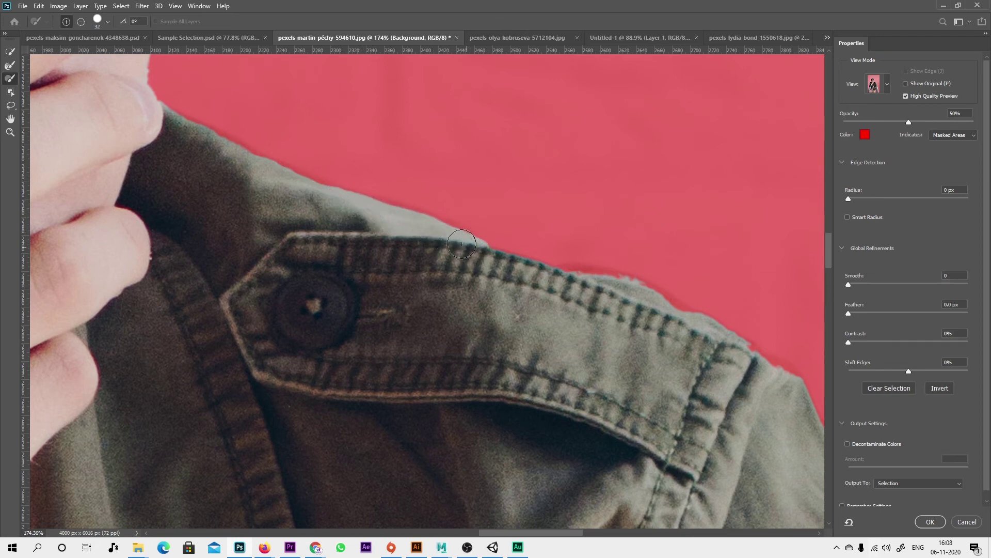
mouse_move(462, 243)
mouse_down()
mouse_move(384, 212)
mouse_move(332, 237)
mouse_up()
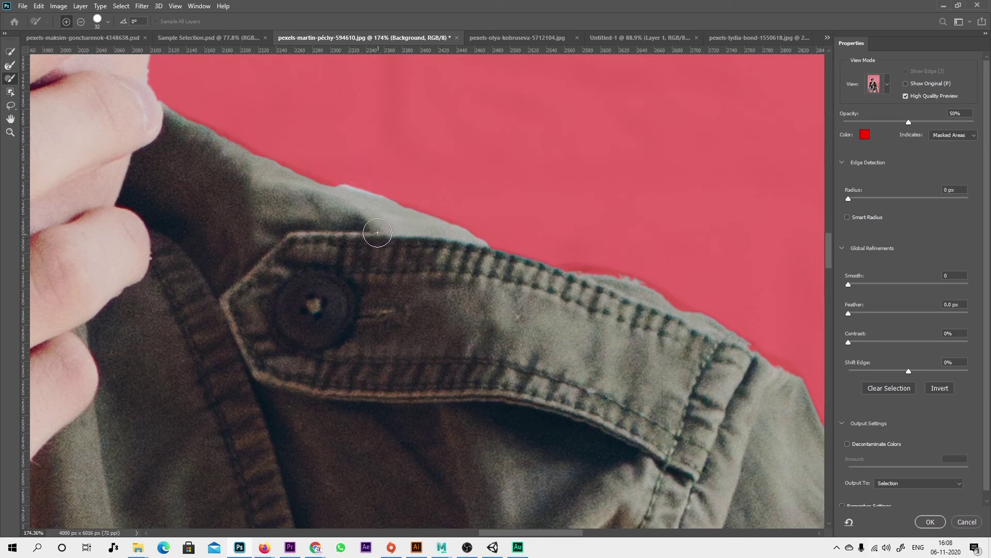
drag(245, 159, 361, 188)
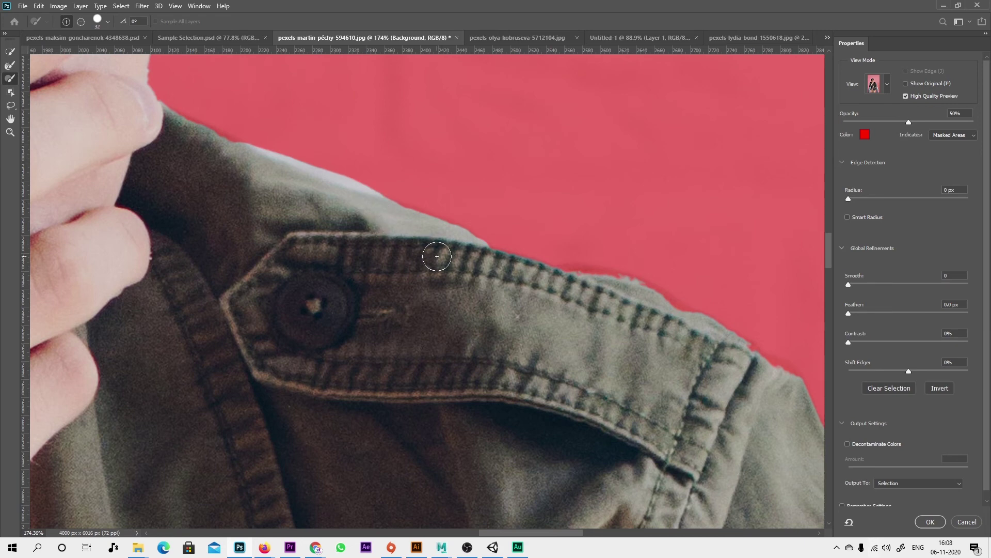
Step: Trim and recover the grey fabric fringe along the shoulder, collar and jacket's right edge
click(80, 23)
mouse_move(243, 126)
mouse_down()
mouse_move(390, 184)
mouse_move(319, 163)
mouse_up()
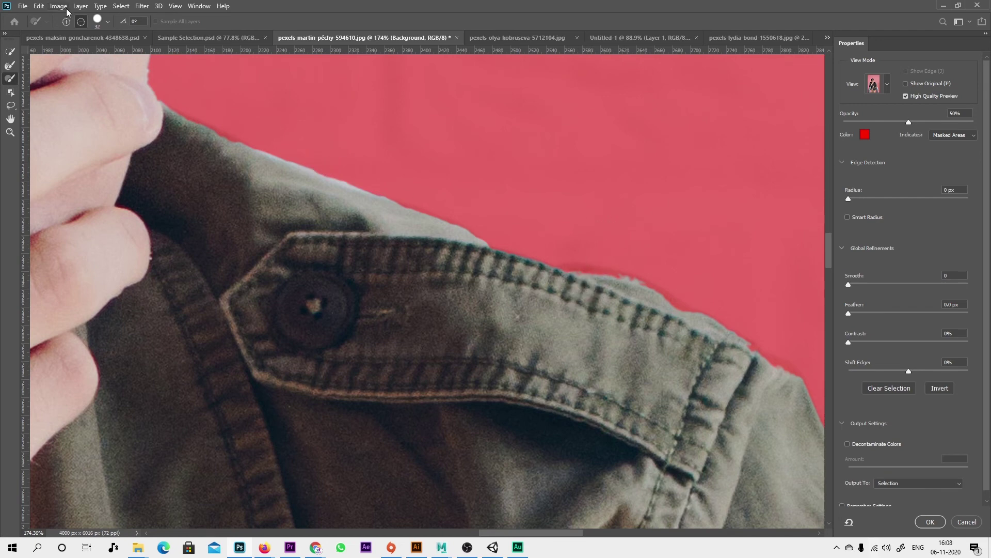
key(alt)
mouse_move(568, 277)
mouse_down()
mouse_move(556, 283)
mouse_move(586, 276)
mouse_move(673, 315)
mouse_up()
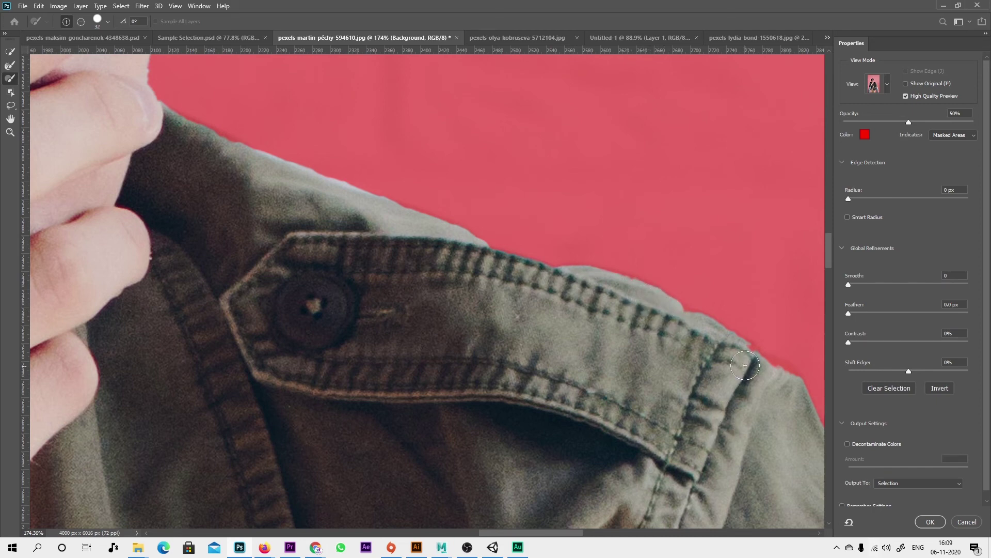
drag(745, 365, 782, 376)
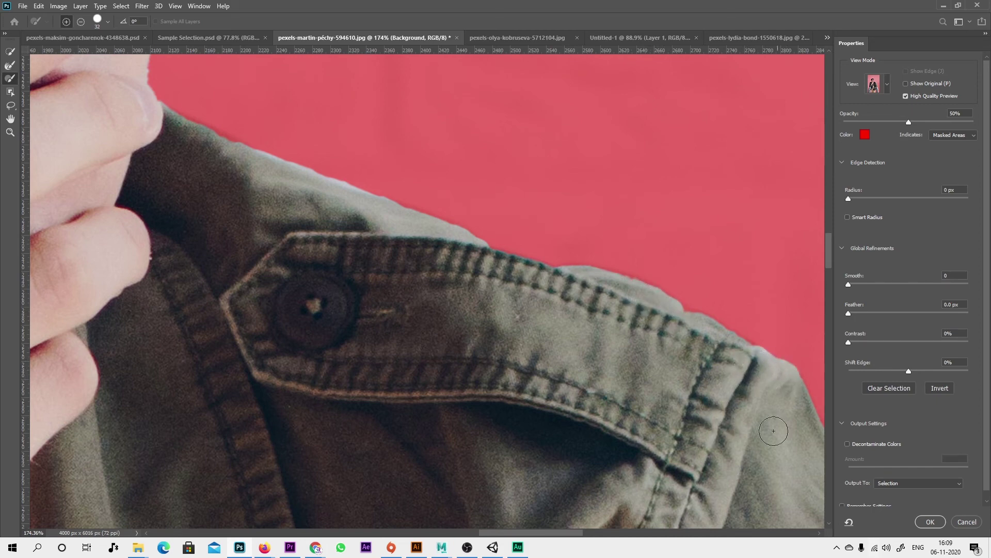
drag(774, 430, 432, 88)
mouse_move(775, 361)
mouse_down()
mouse_move(580, 310)
mouse_move(481, 92)
mouse_move(466, 92)
mouse_up()
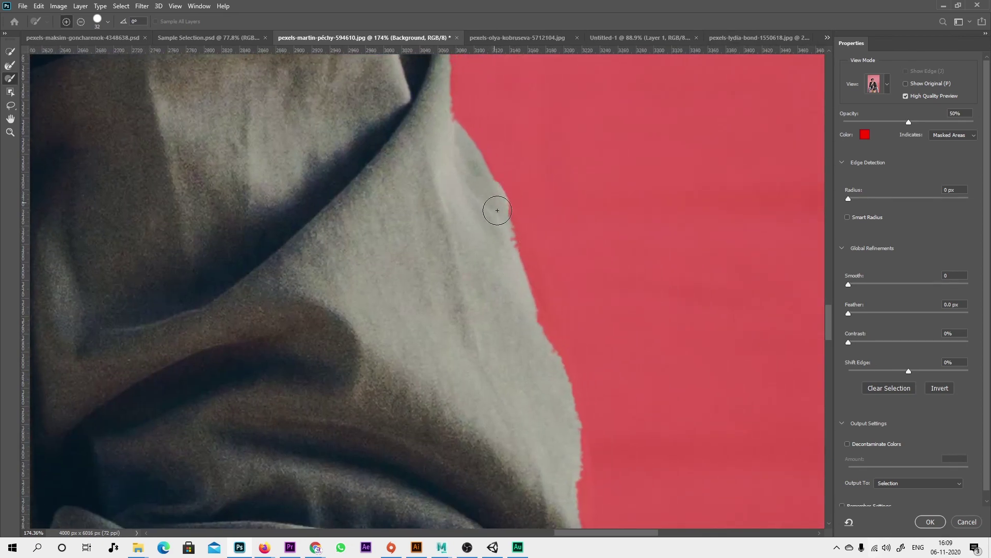
mouse_move(497, 211)
mouse_down()
mouse_move(544, 293)
mouse_move(571, 522)
mouse_up()
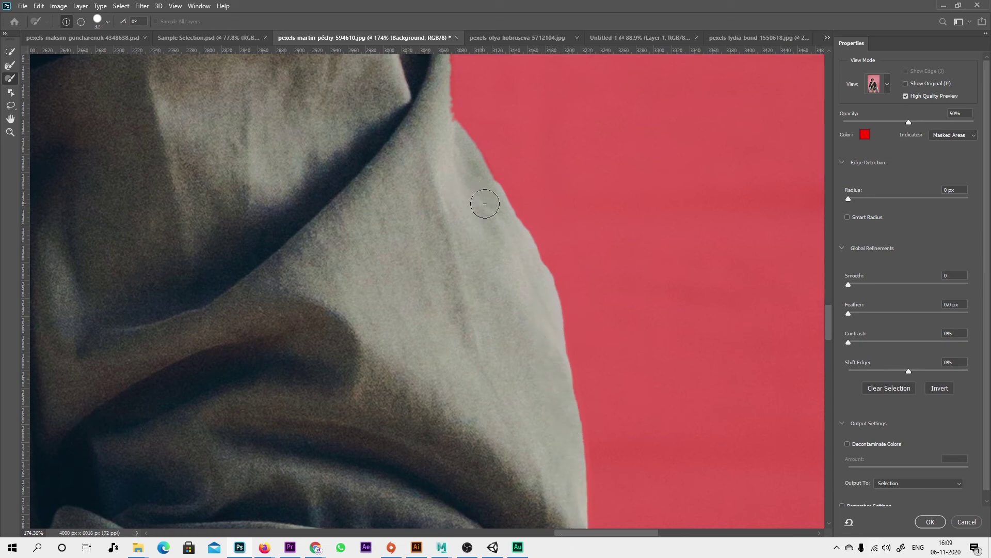
Step: Zoom out and pan to bring the man's face and hair into view
alt+scroll(485, 203, down, 3)
scroll(506, 309, down, 5)
scroll(516, 351, down, 2)
scroll(521, 372, down, 1)
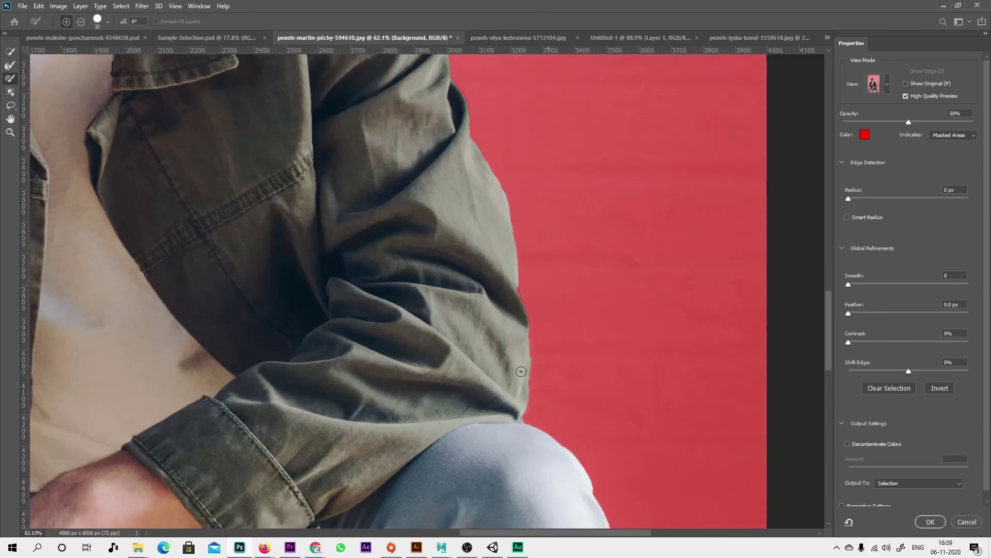
drag(391, 176, 603, 449)
drag(413, 155, 568, 413)
Step: Refine the mask along the man's hair edge with the Refine Edge Brush
drag(465, 155, 620, 387)
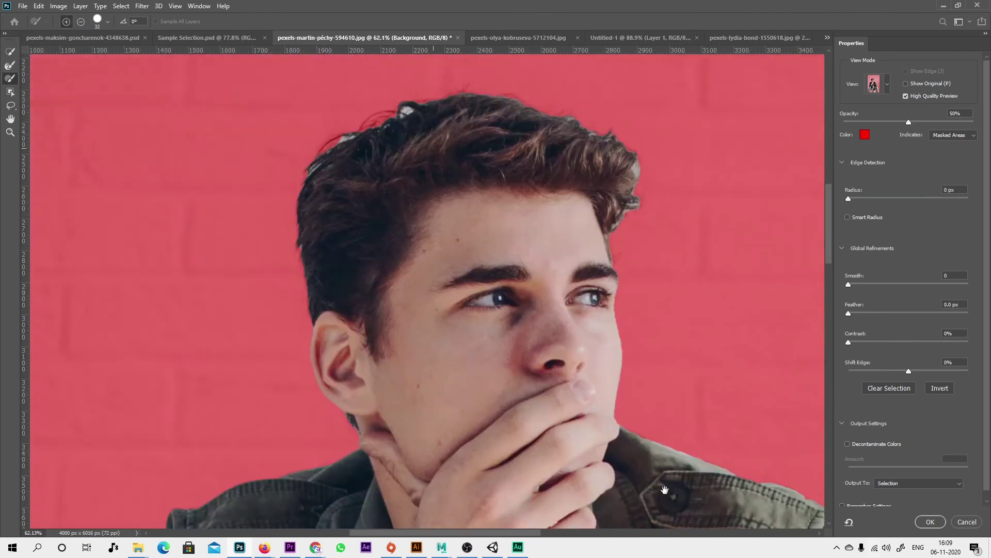
drag(626, 293, 565, 280)
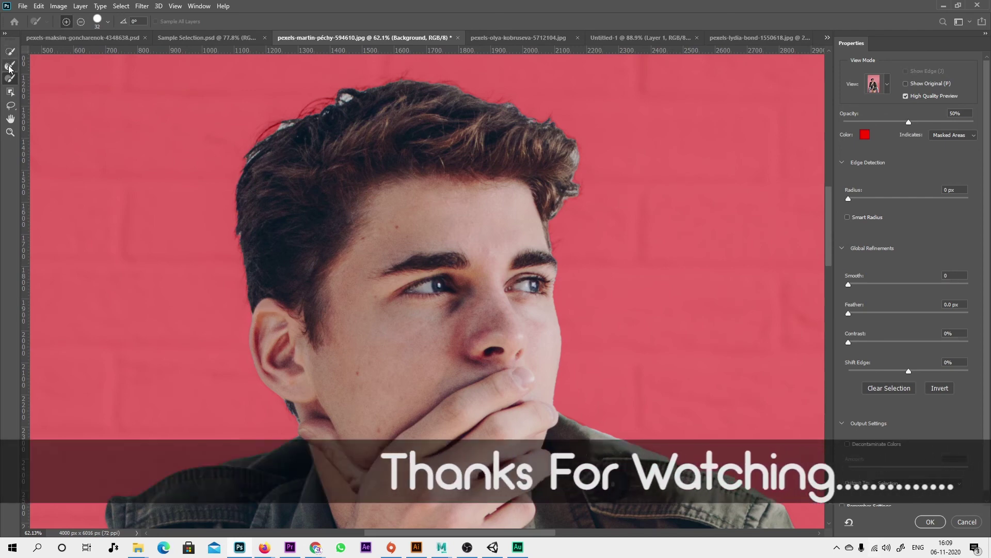
click(9, 67)
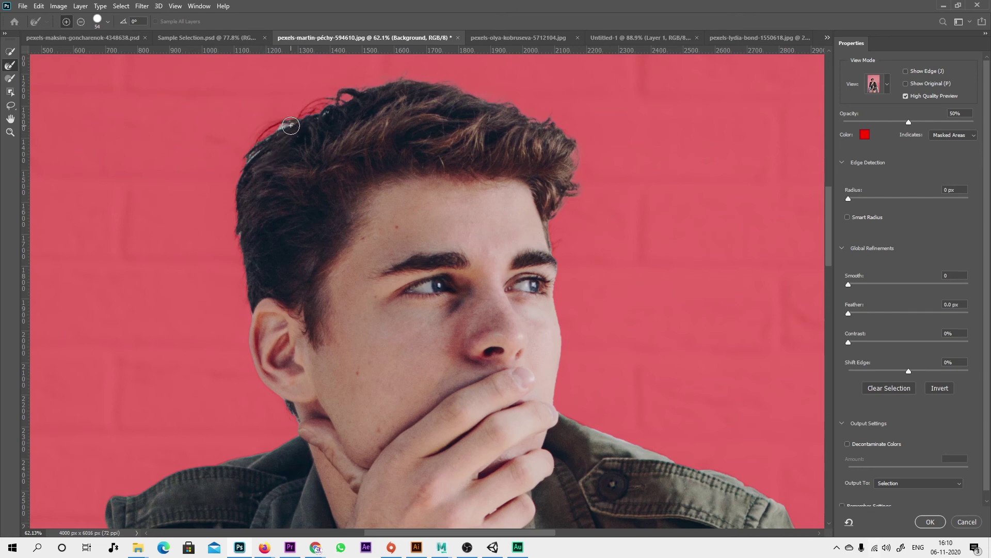
mouse_move(294, 124)
mouse_down()
mouse_move(262, 136)
mouse_move(244, 161)
mouse_up()
drag(253, 303, 247, 189)
Step: Mask out the light gap between the man's jacket and jeans
drag(544, 303, 351, 38)
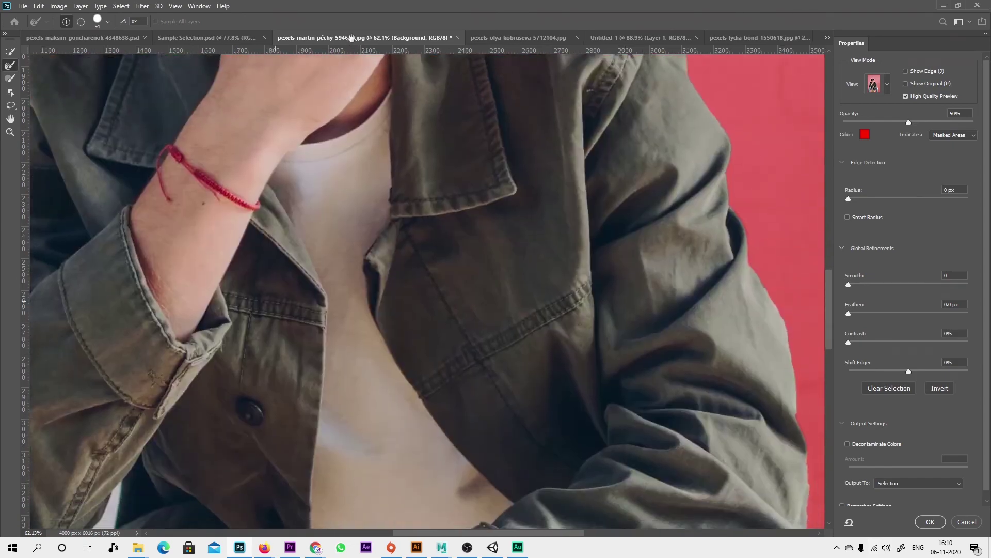
drag(340, 524, 598, 55)
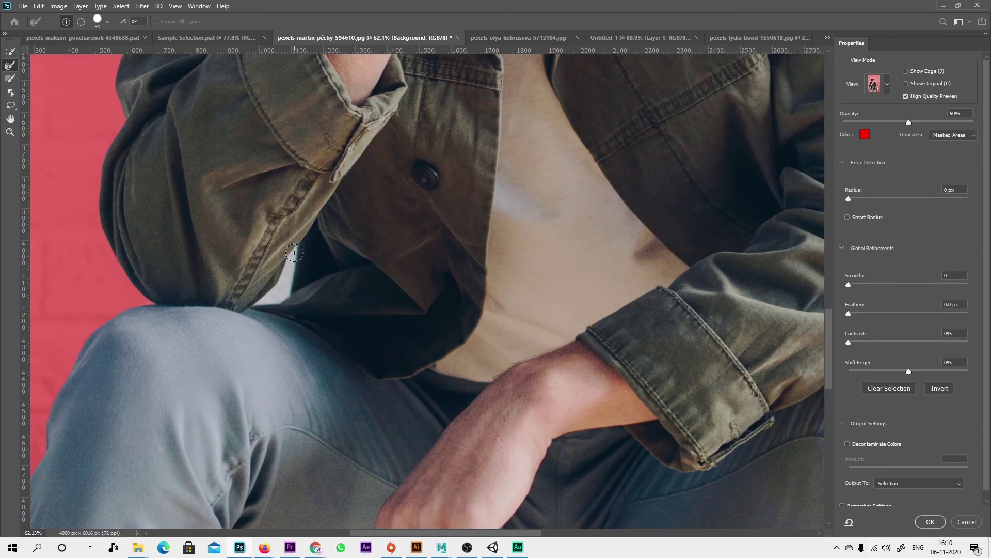
drag(295, 252, 257, 303)
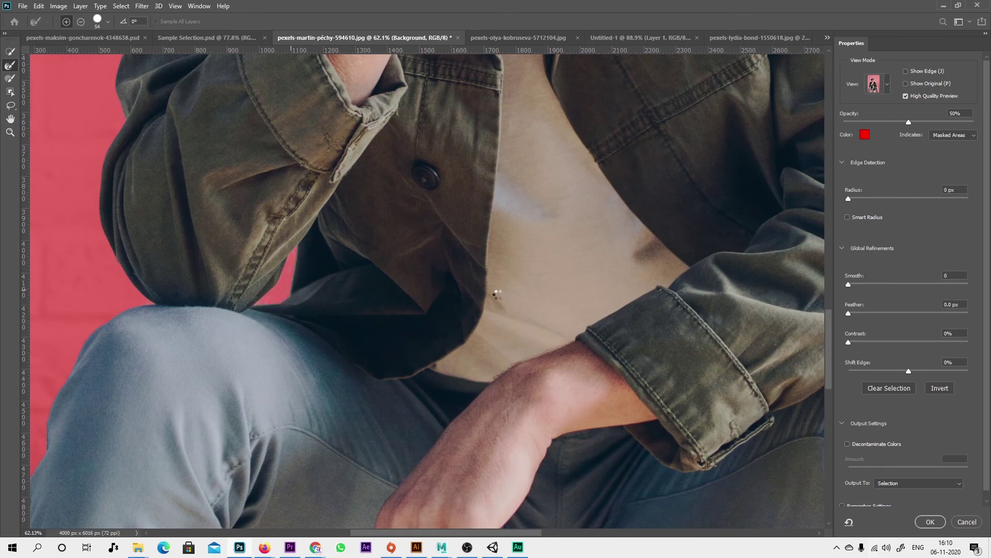
scroll(518, 292, down, 5)
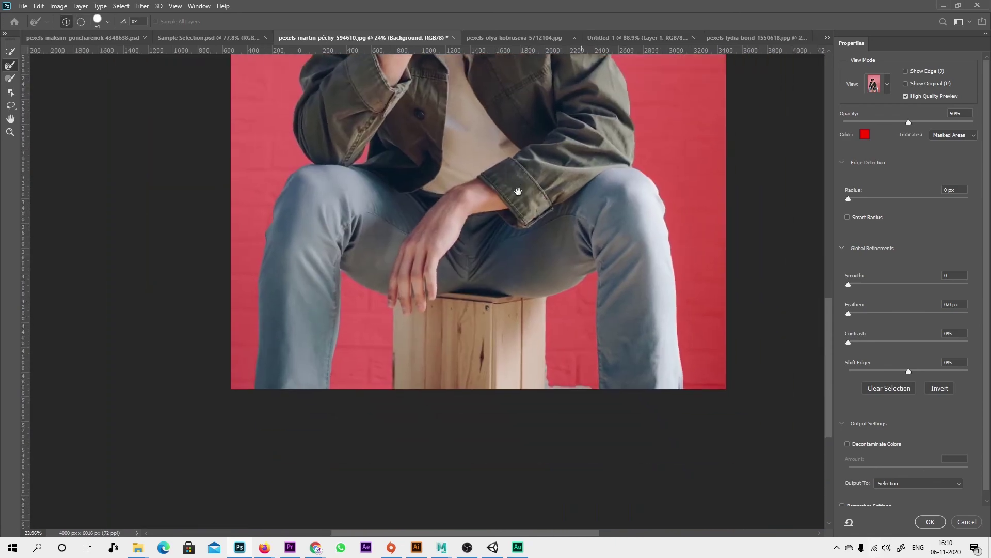
Step: Refine and paint the mask along the stool's lower side and right wood edge
scroll(564, 391, up, 3)
scroll(565, 389, up, 2)
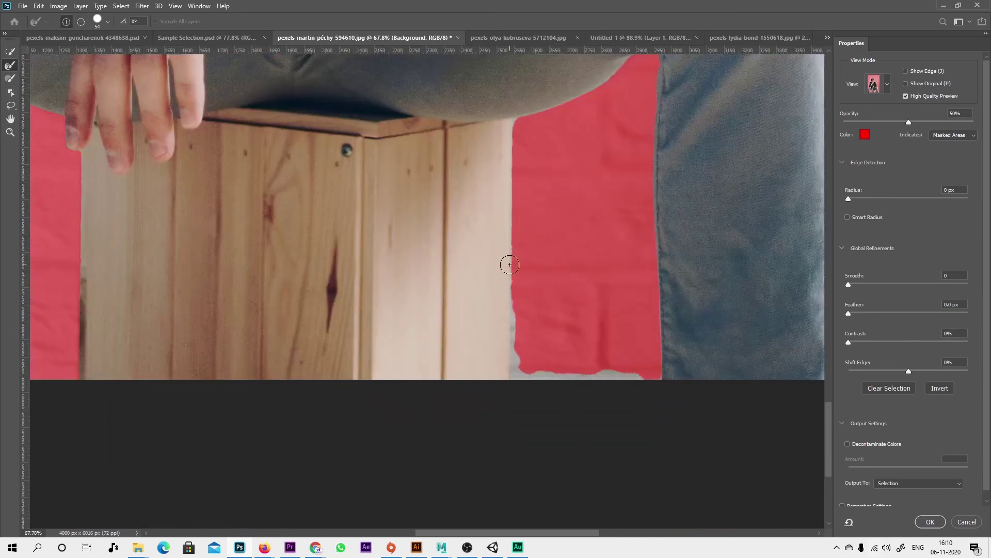
mouse_move(512, 303)
mouse_down()
mouse_move(515, 380)
mouse_move(643, 381)
mouse_up()
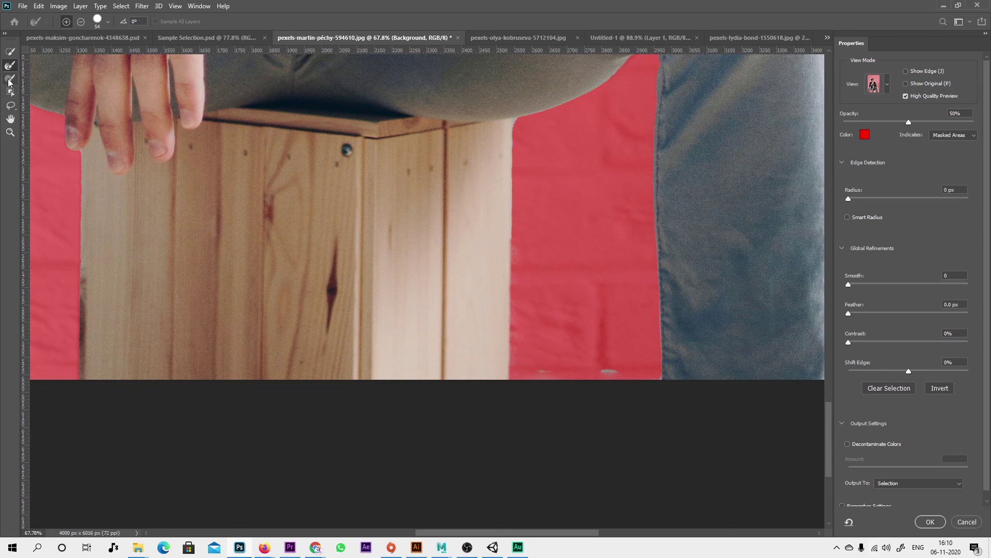
click(10, 78)
drag(514, 246, 524, 304)
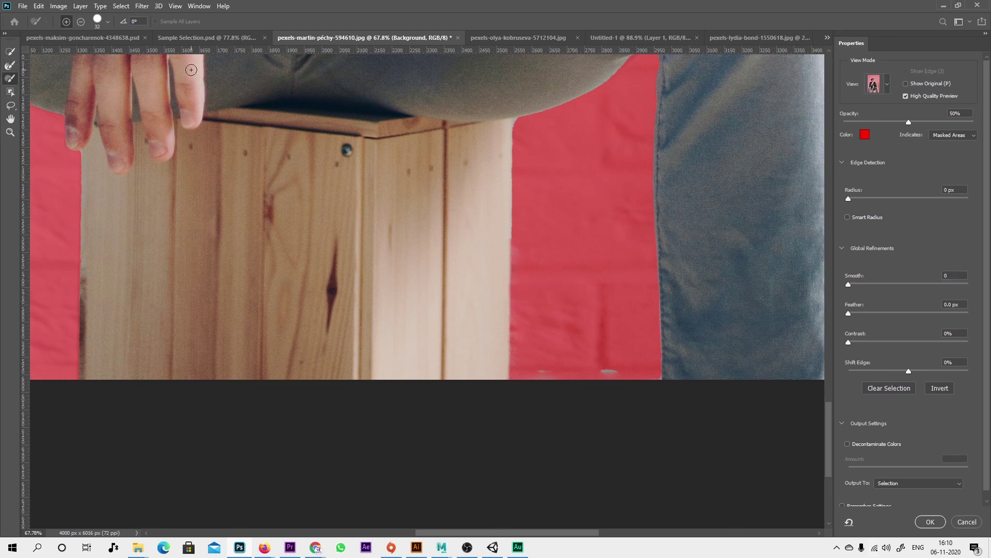
Step: Subtract leftover background at the image's bottom edge, then zoom to review the mask
key(alt)
drag(626, 374, 622, 375)
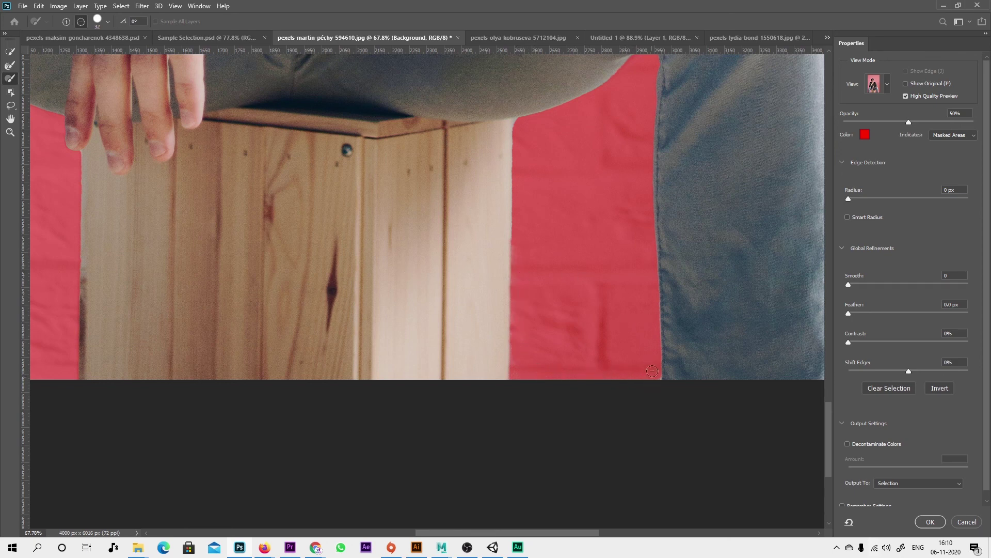
scroll(655, 383, down, 1)
scroll(630, 341, down, 2)
scroll(604, 303, down, 2)
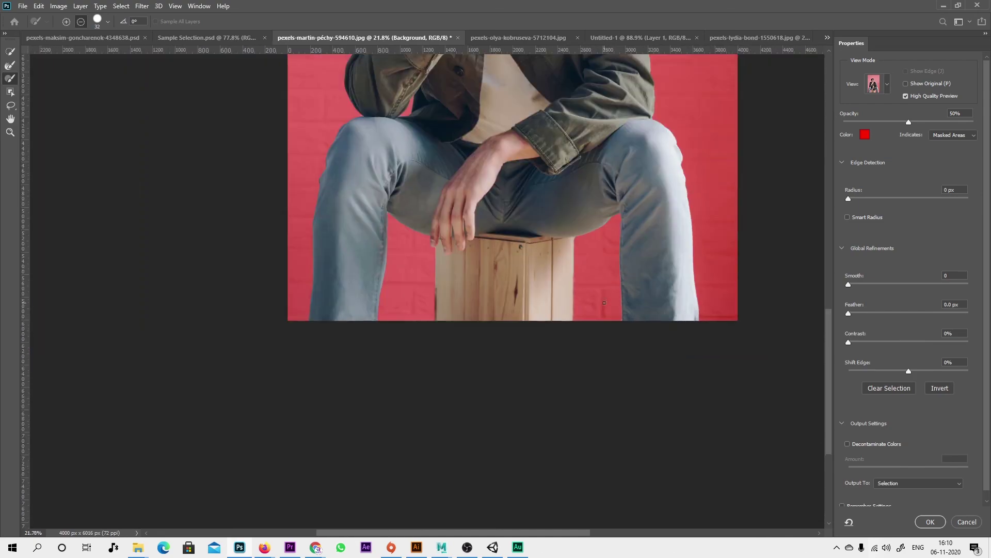
scroll(568, 197, up, 3)
scroll(491, 165, up, 3)
scroll(439, 144, up, 3)
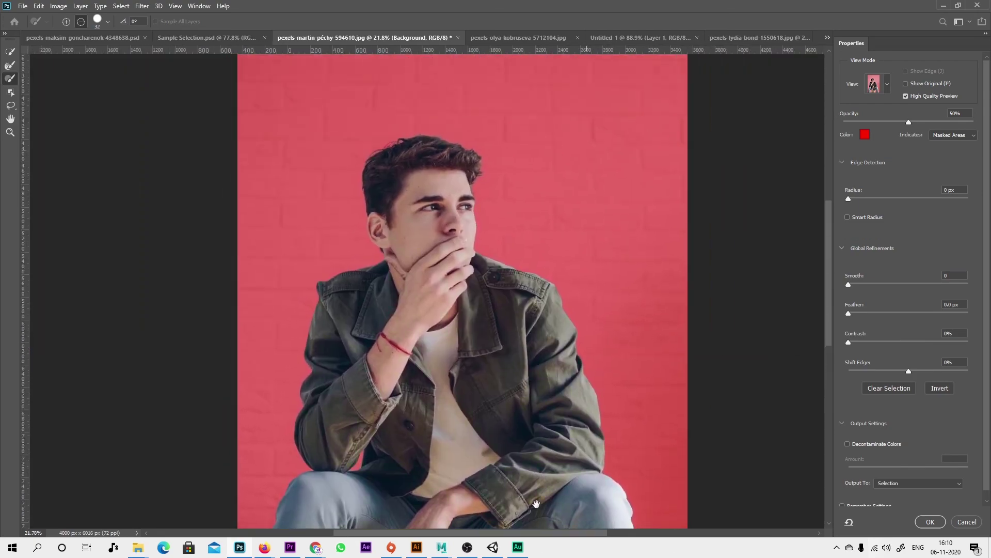
scroll(418, 136, up, 2)
scroll(417, 136, up, 2)
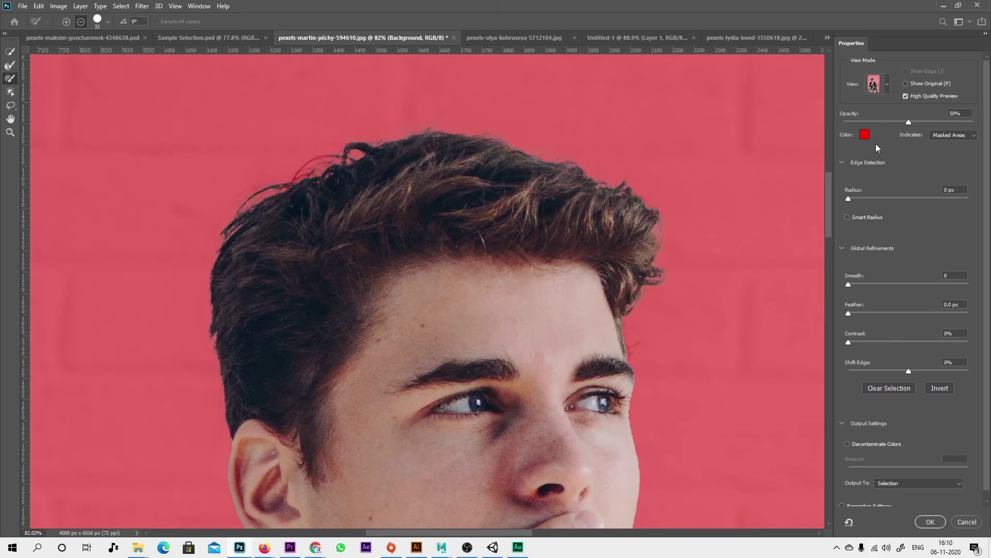
Step: Turn on Decontaminate Colors, output to New Layer with Layer Mask, and apply the refinement
click(843, 163)
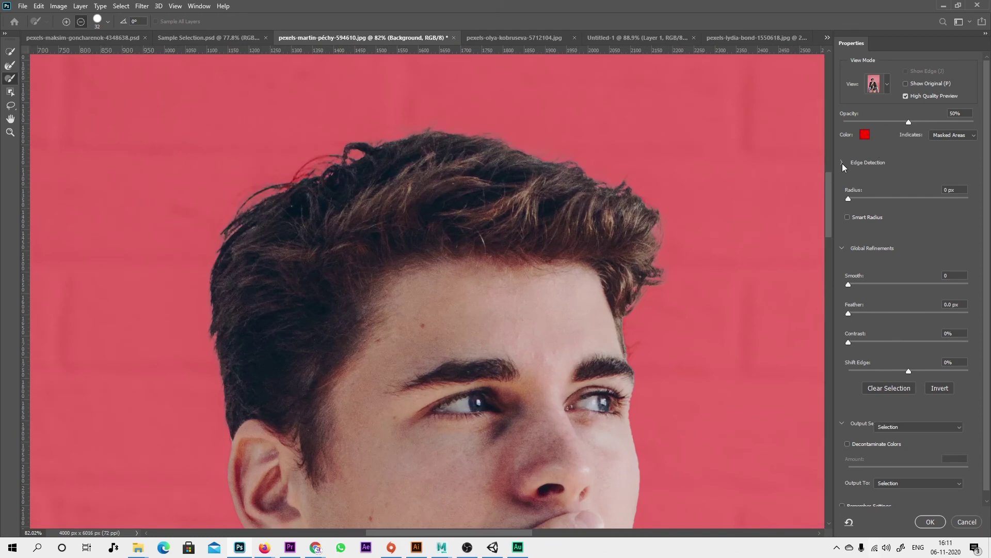
click(841, 193)
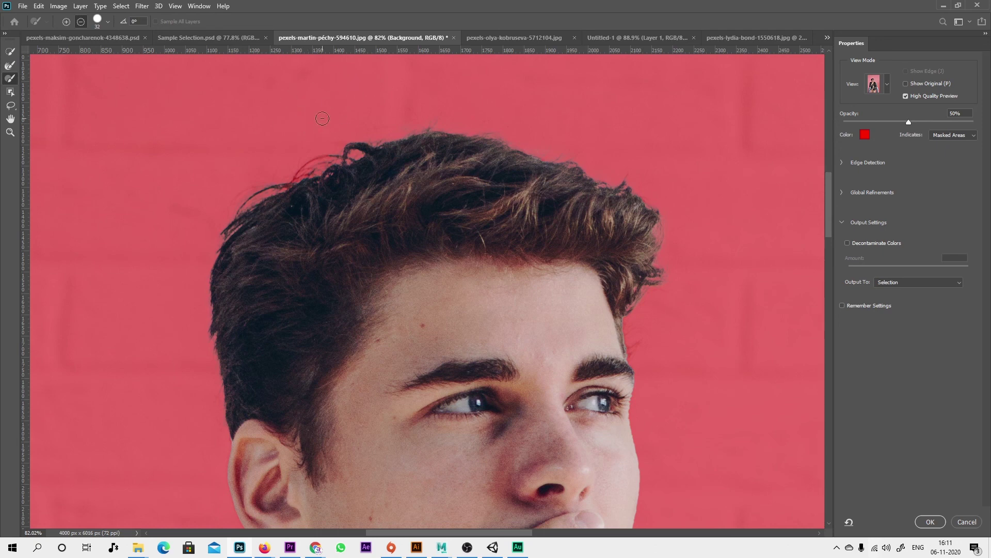
click(865, 243)
drag(909, 265, 969, 267)
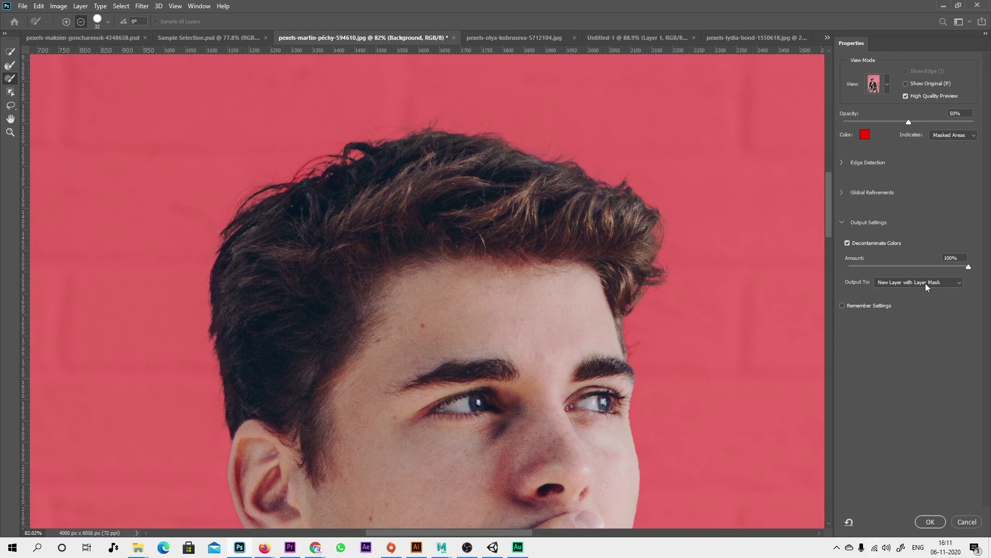
click(930, 522)
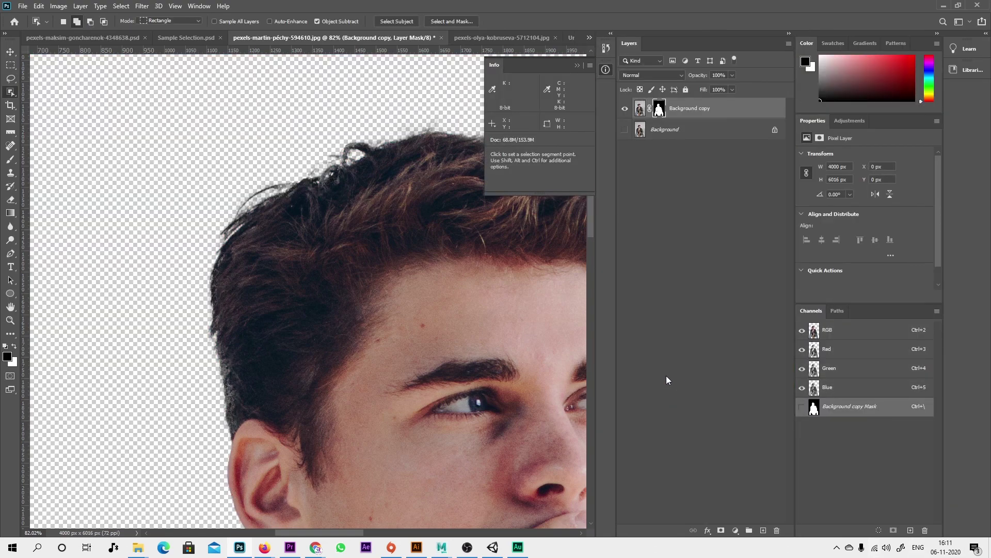
Step: Add a mauve #796767 Solid Color fill layer above the Background layer
scroll(488, 343, down, 2)
scroll(497, 354, down, 3)
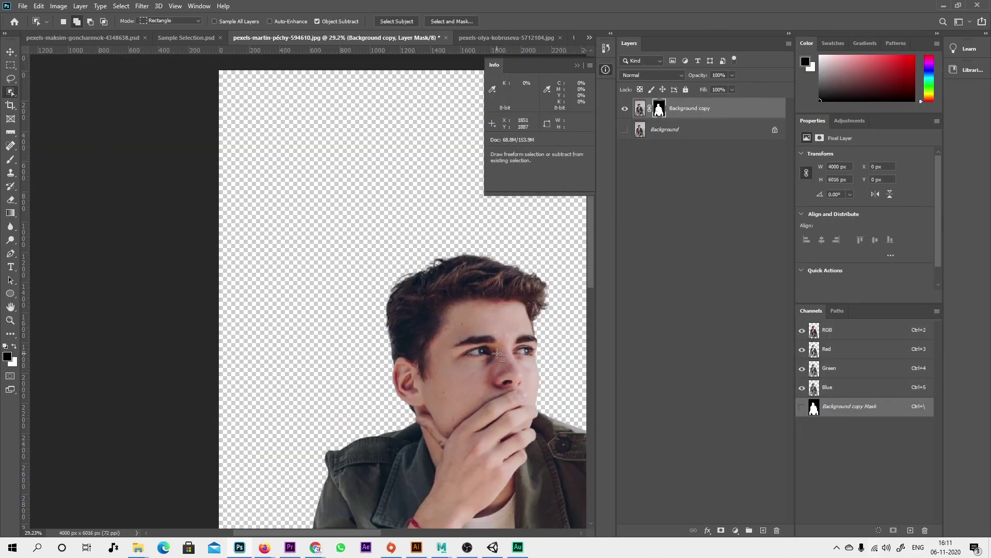
scroll(497, 354, down, 3)
drag(497, 354, 364, 184)
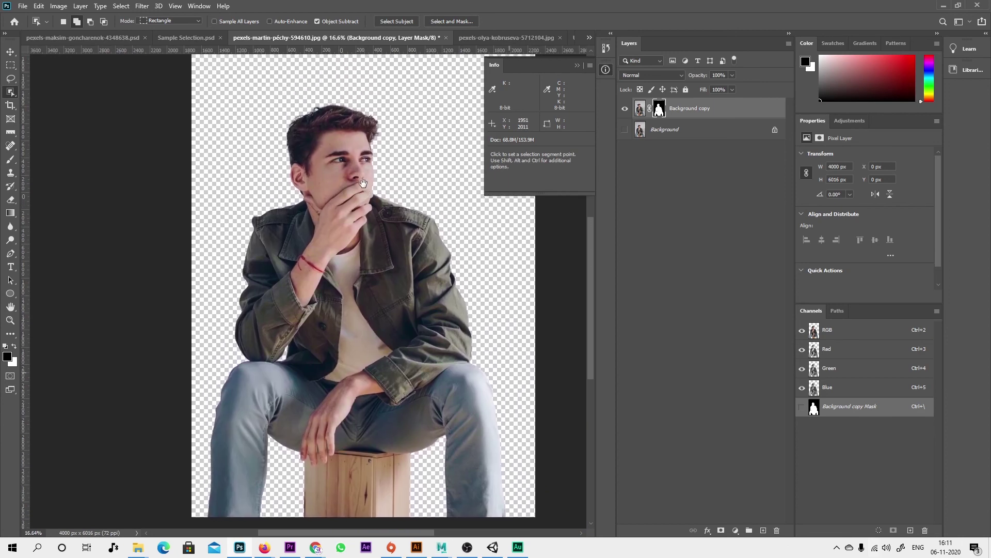
click(739, 393)
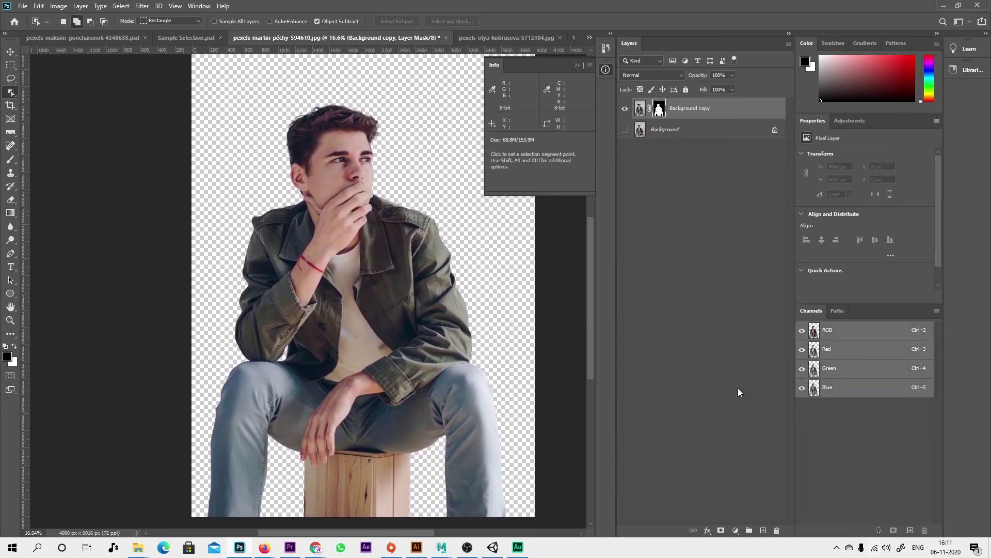
key(alt+bracketleft)
click(735, 530)
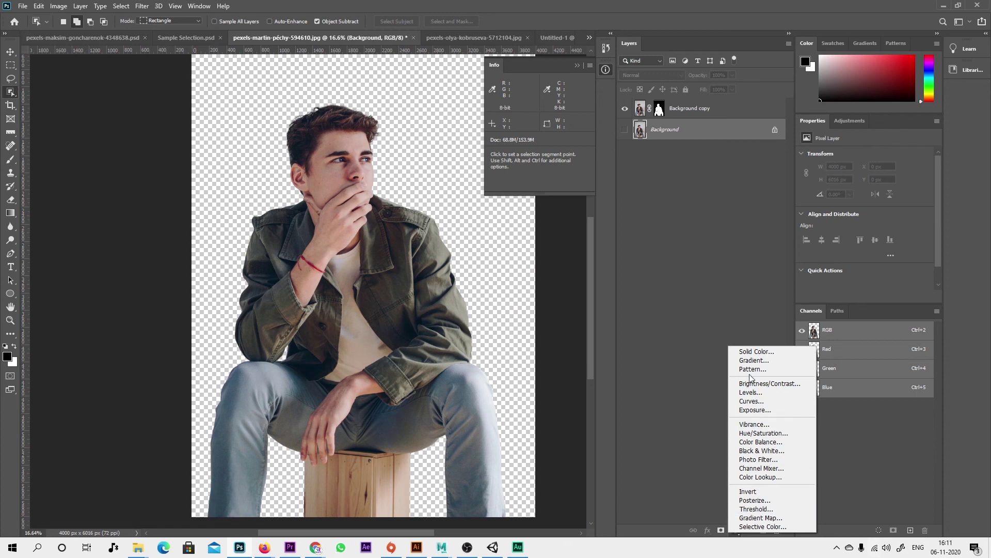
click(756, 351)
mouse_move(687, 170)
mouse_down()
mouse_move(686, 137)
mouse_move(609, 257)
mouse_move(568, 227)
mouse_up()
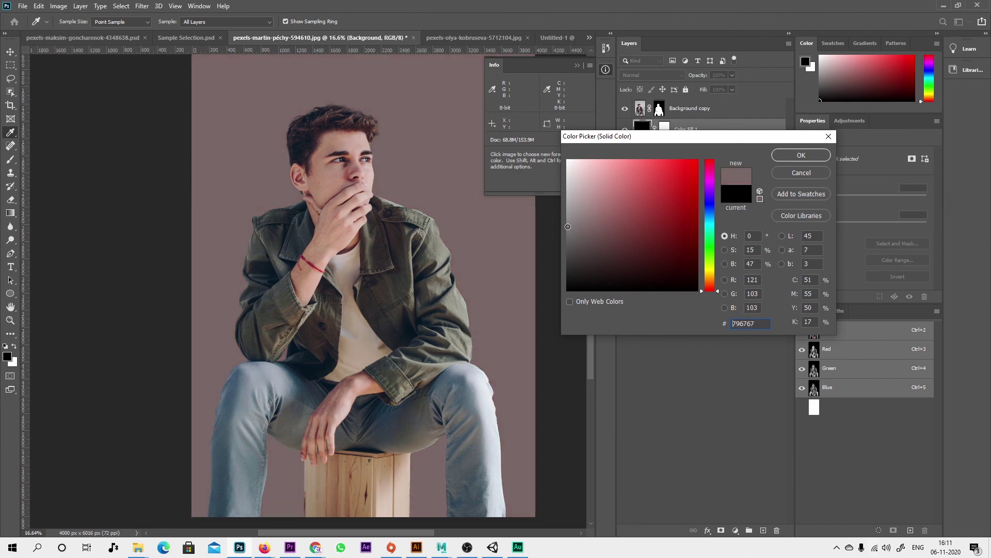
click(801, 155)
Step: Zoom in to inspect the man's hair edge against the mauve backdrop
key(z)
click(320, 110)
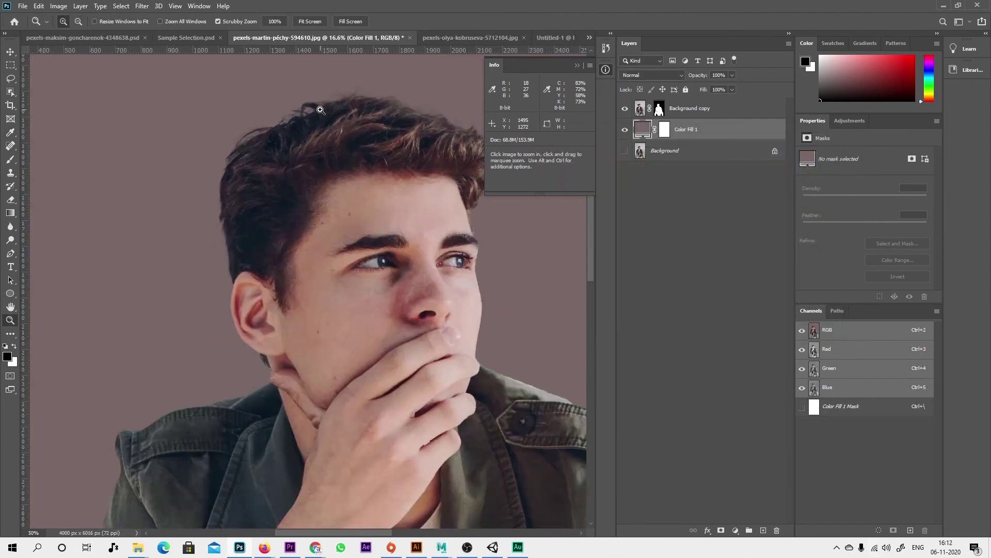
click(376, 144)
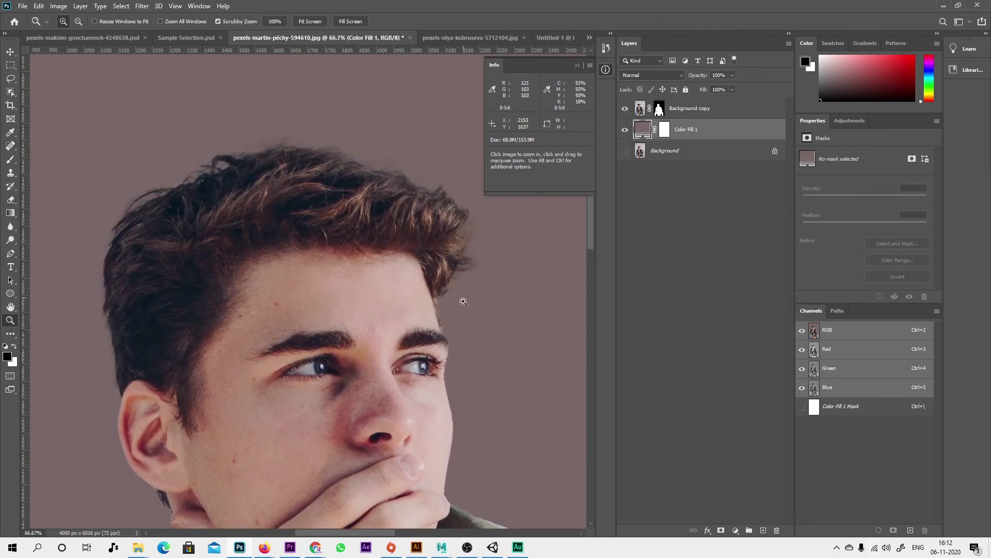
alt+click(106, 342)
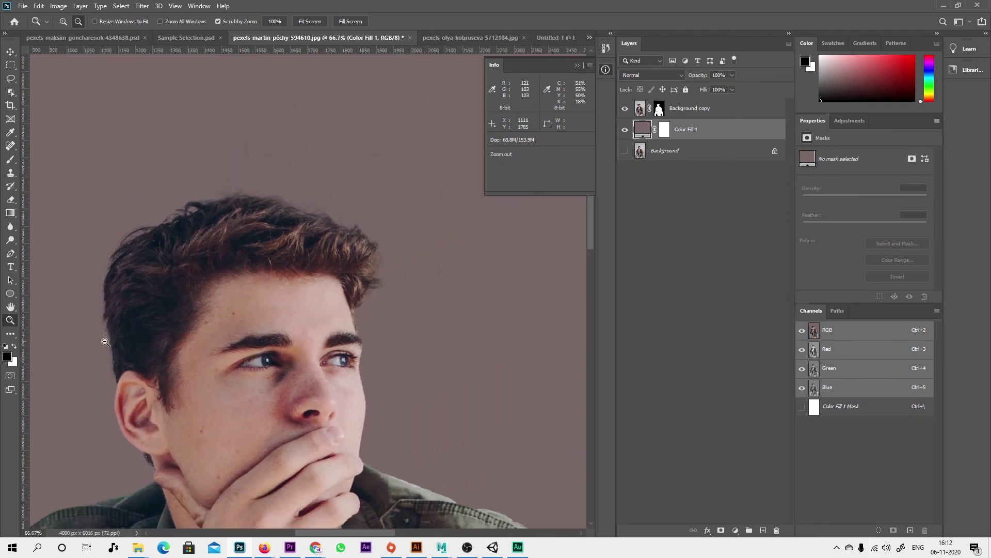
drag(105, 342, 289, 366)
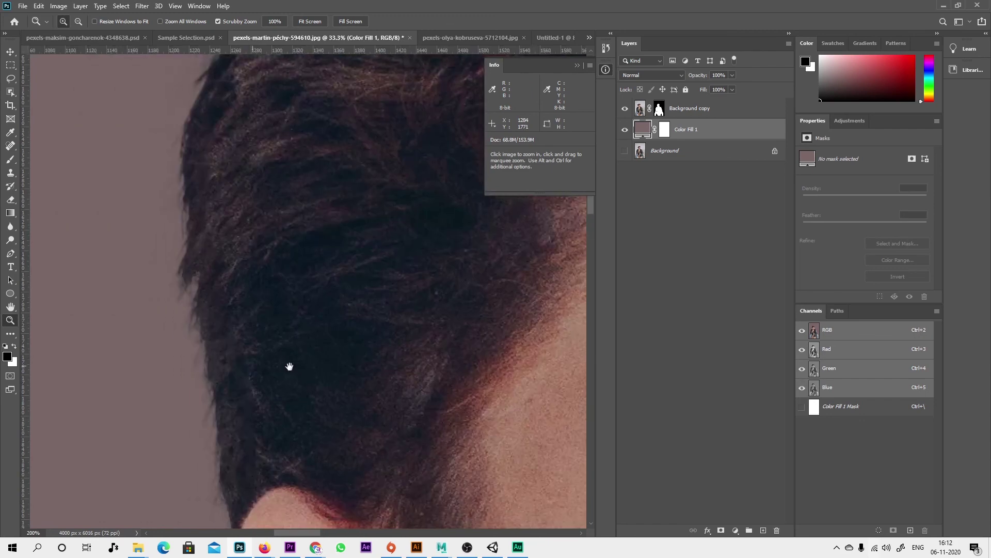
click(199, 404)
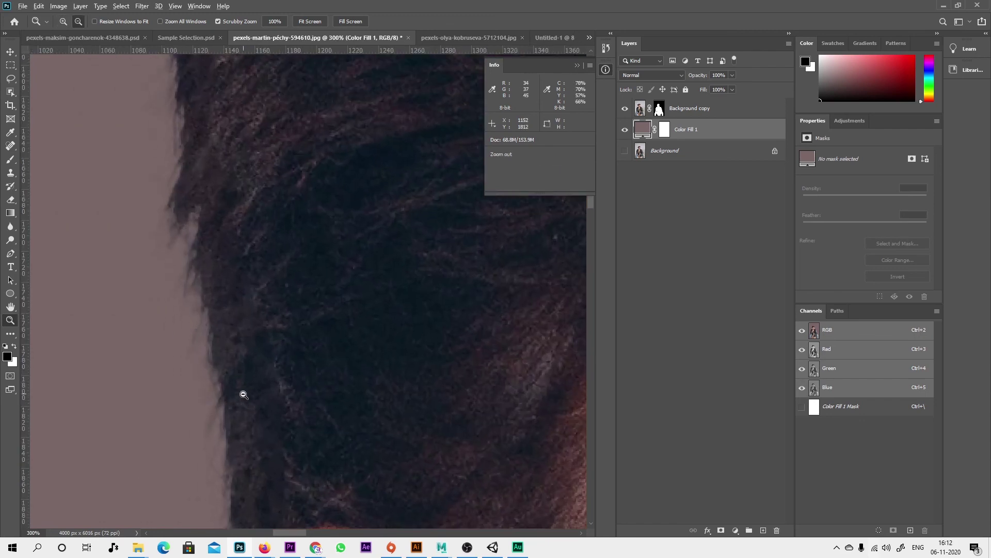
mouse_move(243, 394)
mouse_down()
mouse_move(377, 353)
mouse_move(436, 221)
mouse_move(427, 332)
mouse_move(379, 255)
mouse_up()
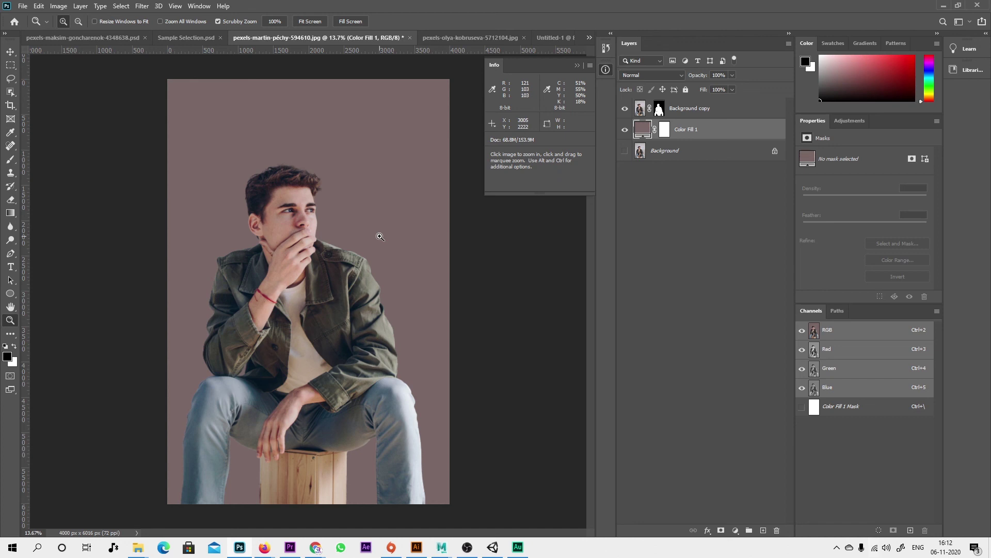
click(10, 91)
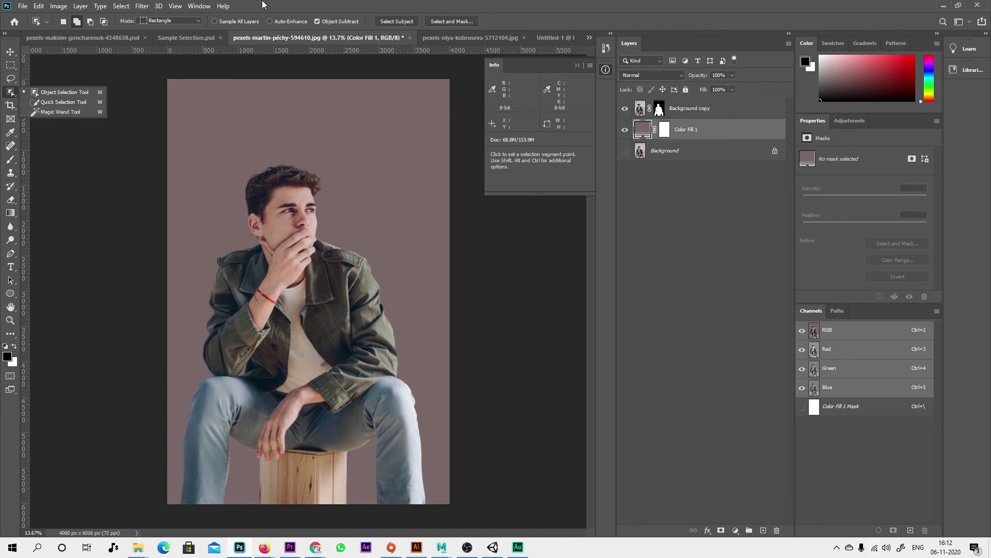
click(230, 163)
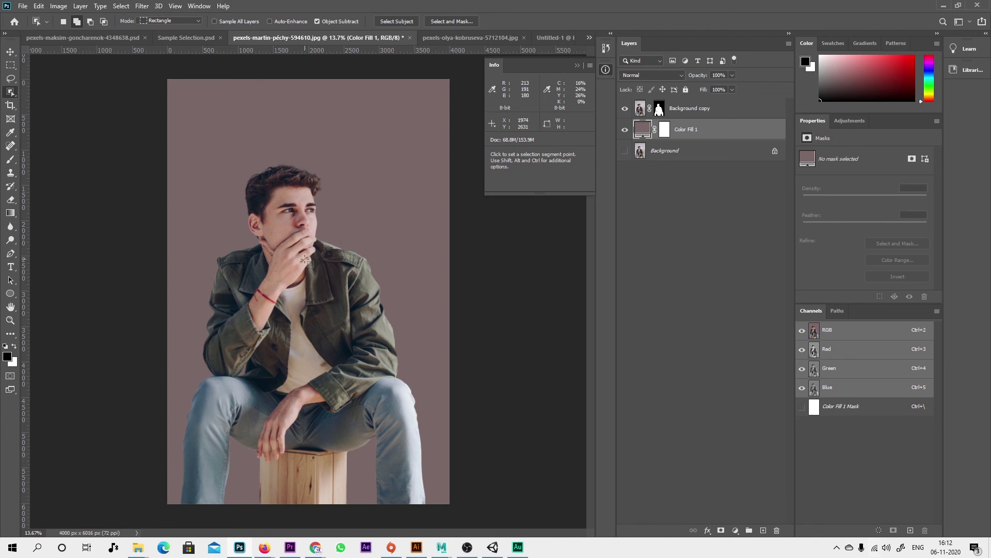